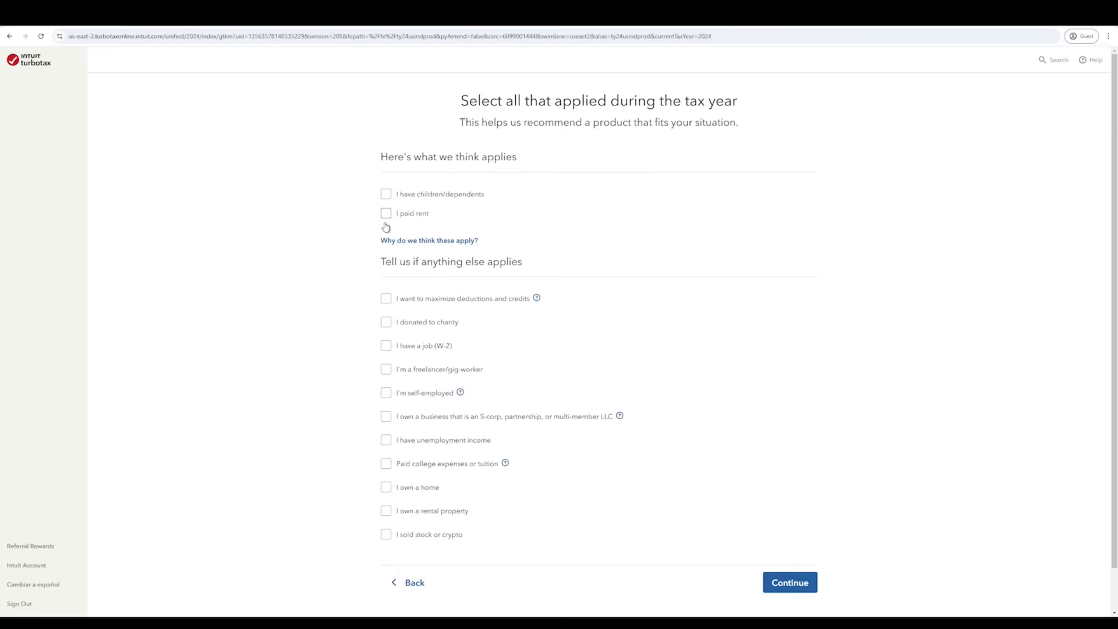
- Check paid rent, have dependents, W-2 job and maximize deductions, leave charity unchecked, and submit
{"action": "left_click", "coordinate": [386, 213]}
{"action": "left_click", "coordinate": [387, 194]}
{"action": "left_click", "coordinate": [386, 298]}
{"action": "left_click", "coordinate": [386, 323]}
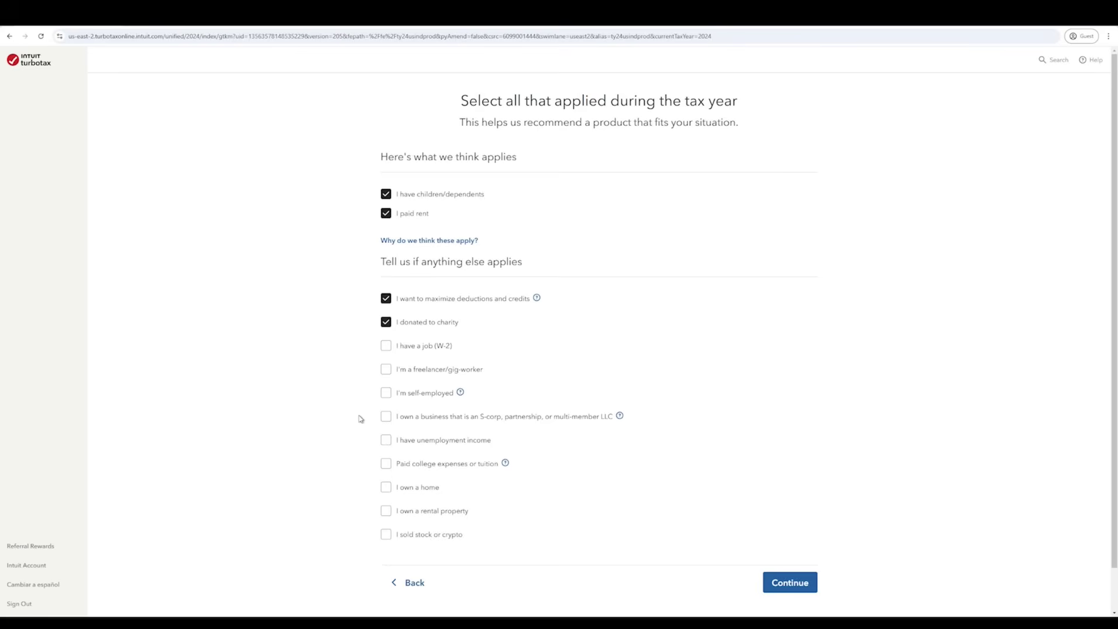
{"action": "left_click", "coordinate": [387, 347]}
{"action": "scroll", "coordinate": [493, 505], "scroll_direction": "down", "scroll_amount": 1}
{"action": "scroll", "coordinate": [493, 505], "scroll_direction": "up", "scroll_amount": 1}
{"action": "left_click", "coordinate": [386, 322]}
{"action": "left_click", "coordinate": [810, 585]}
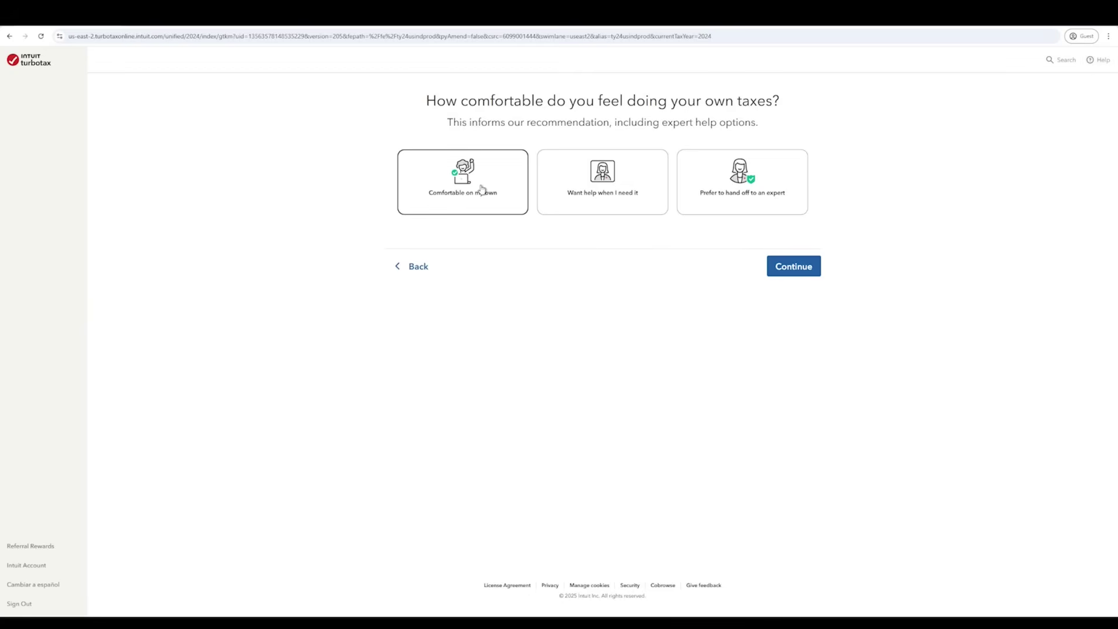
- Answer 'Comfortable on my own' to the comfort question and continue
{"action": "left_click", "coordinate": [482, 190]}
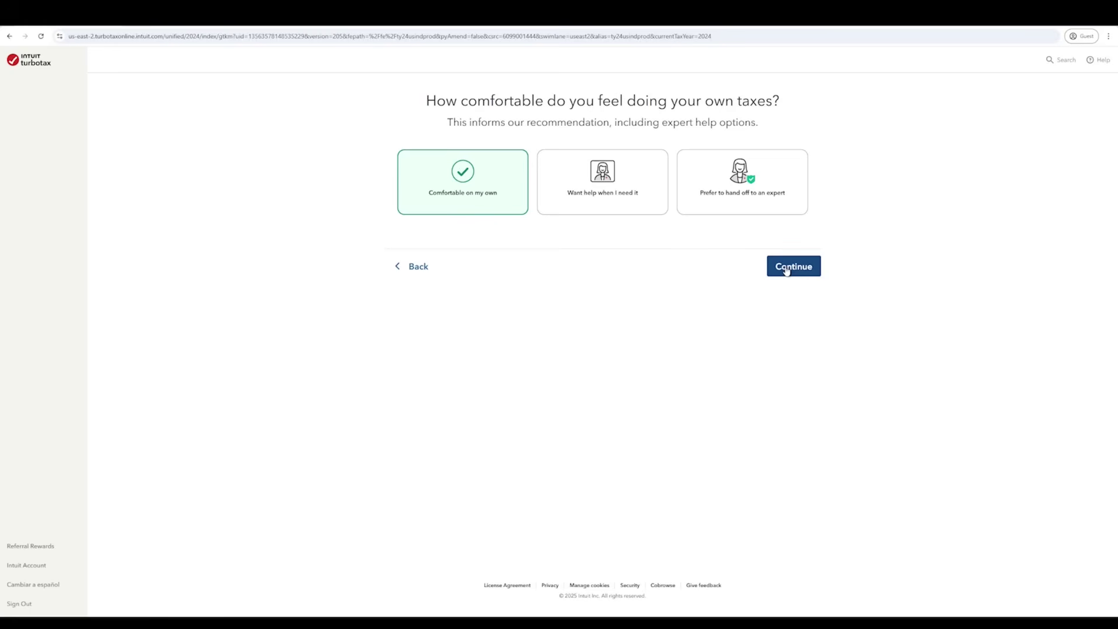
{"action": "left_click", "coordinate": [786, 269]}
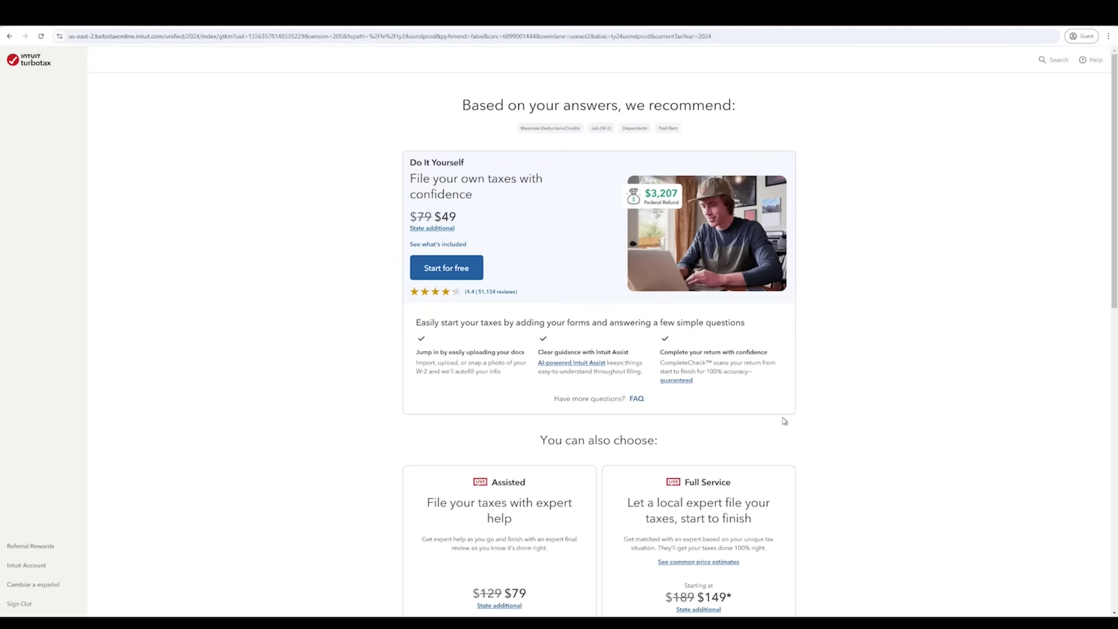
- Review the recommendations and start the $49 Do It Yourself product for free
{"action": "scroll", "coordinate": [515, 411], "scroll_direction": "down", "scroll_amount": 2}
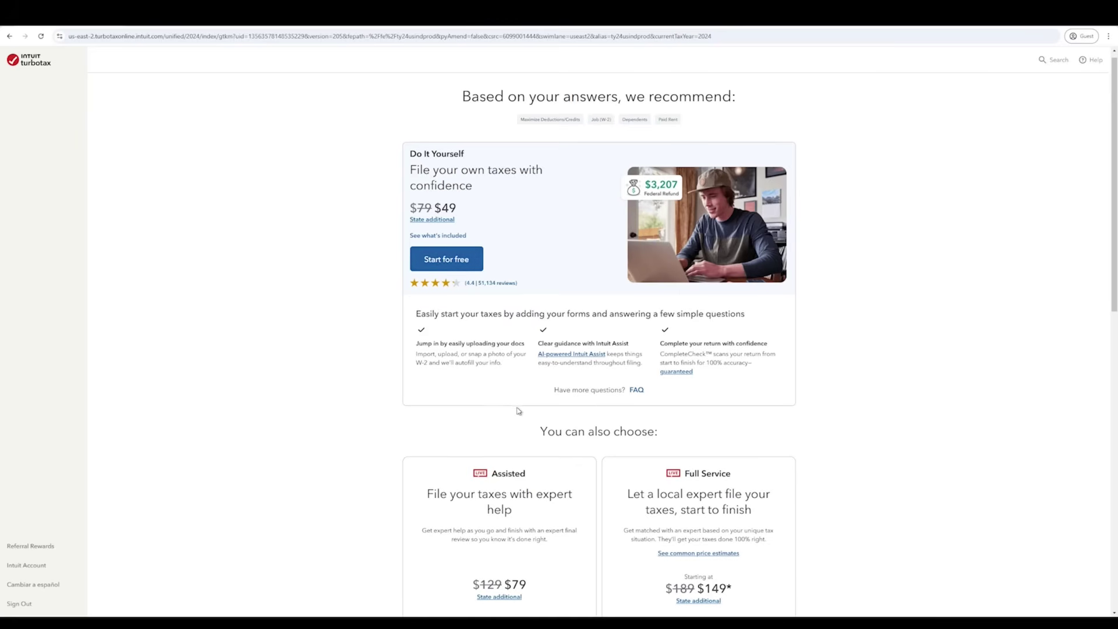
{"action": "scroll", "coordinate": [510, 520], "scroll_direction": "down", "scroll_amount": 1}
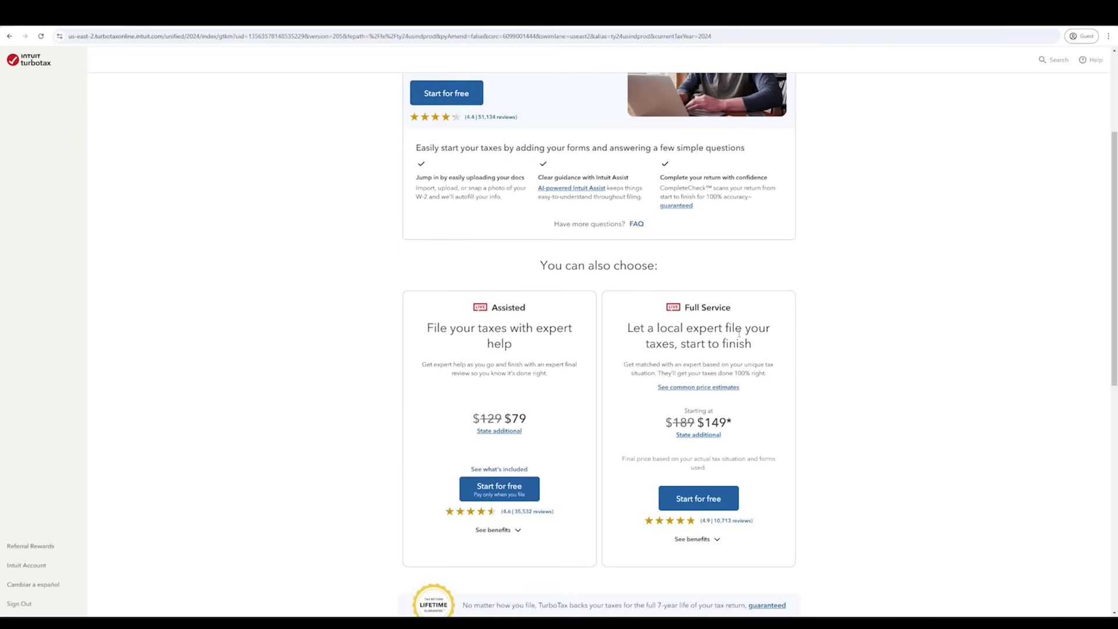
{"action": "scroll", "coordinate": [670, 546], "scroll_direction": "up", "scroll_amount": 3}
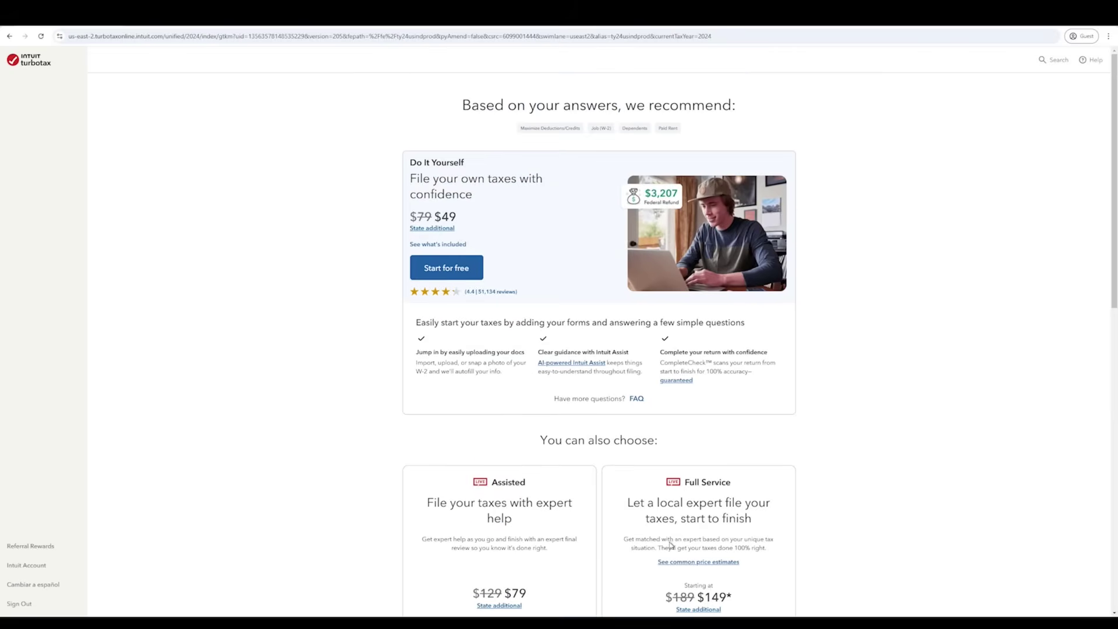
{"action": "left_click", "coordinate": [453, 265]}
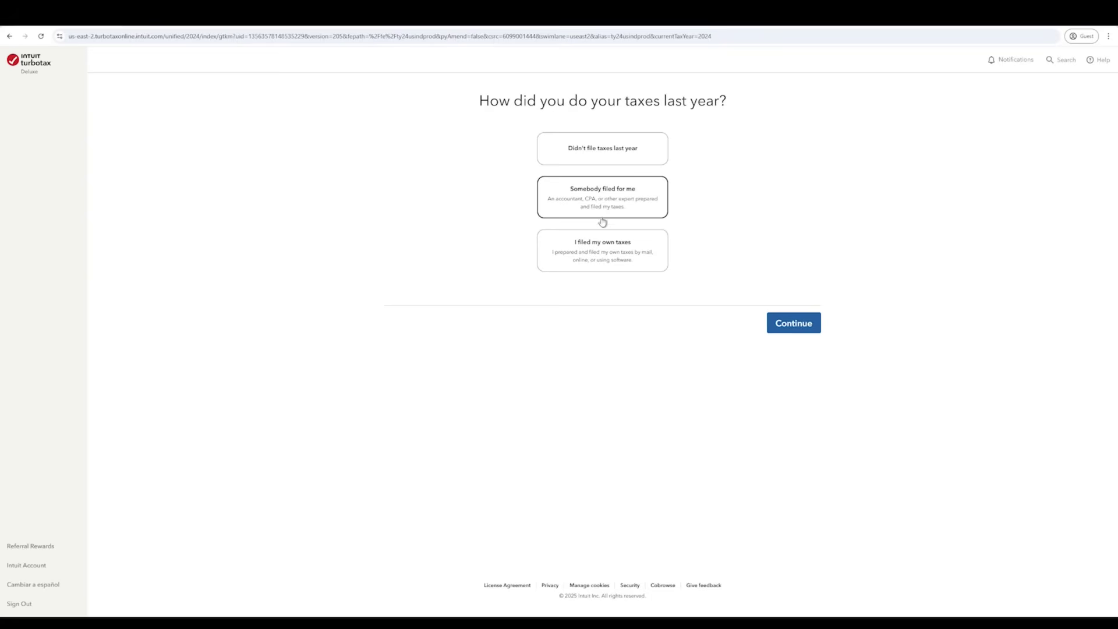
- Answer 'I filed my own taxes' for last year and continue
{"action": "left_click", "coordinate": [601, 260]}
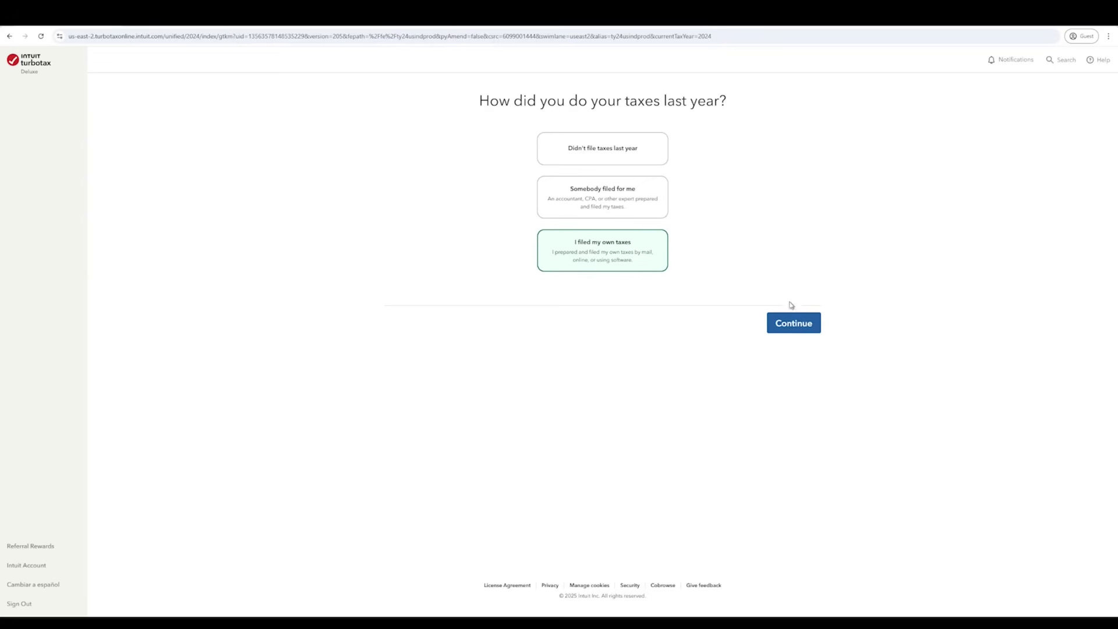
{"action": "left_click", "coordinate": [790, 329]}
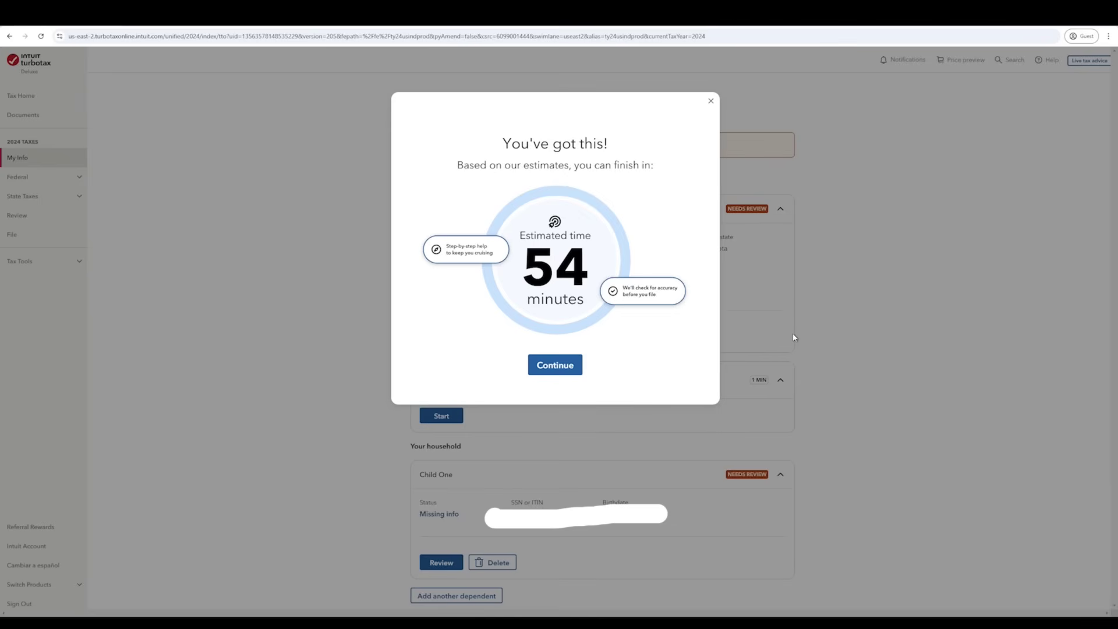
- Close the 54-minute estimate, review the situation summary, and continue
{"action": "left_click", "coordinate": [541, 368]}
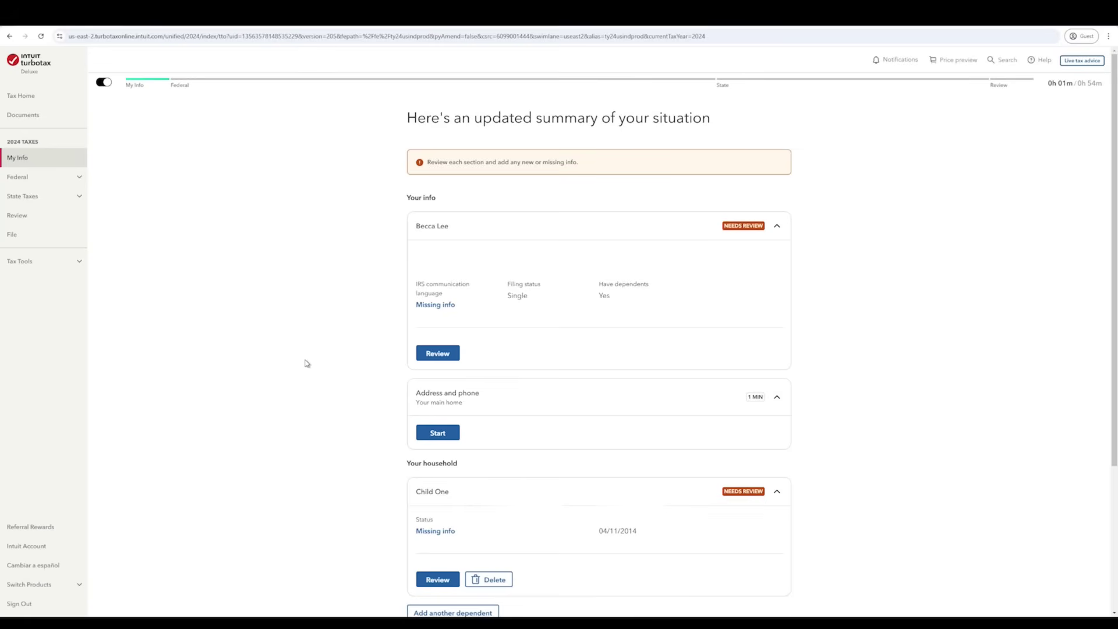
{"action": "scroll", "coordinate": [833, 493], "scroll_direction": "down", "scroll_amount": 3}
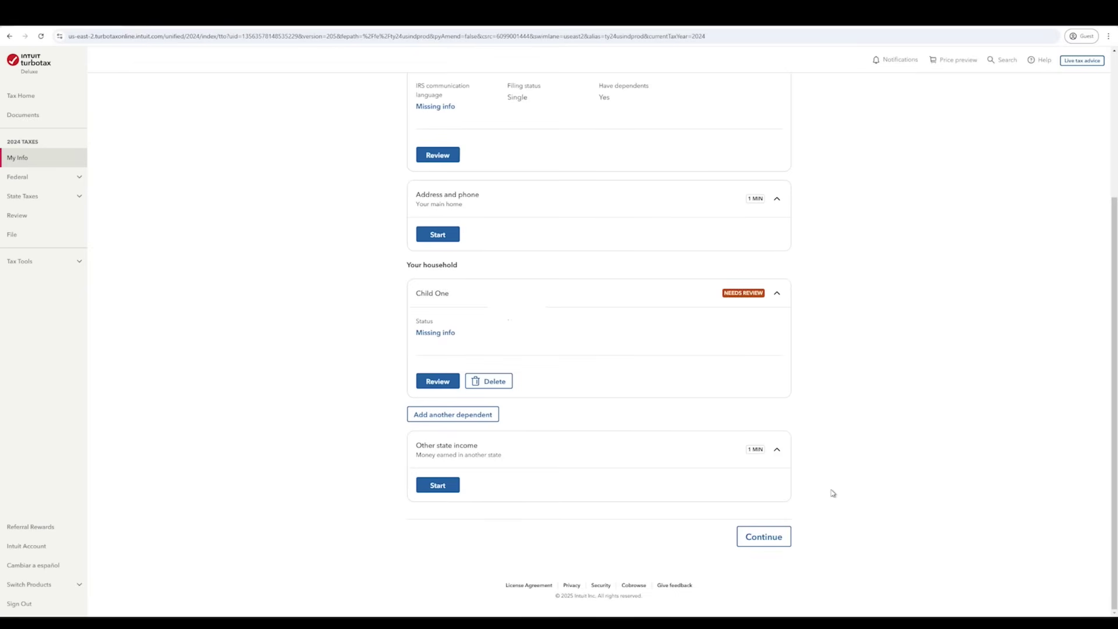
{"action": "left_click", "coordinate": [764, 537]}
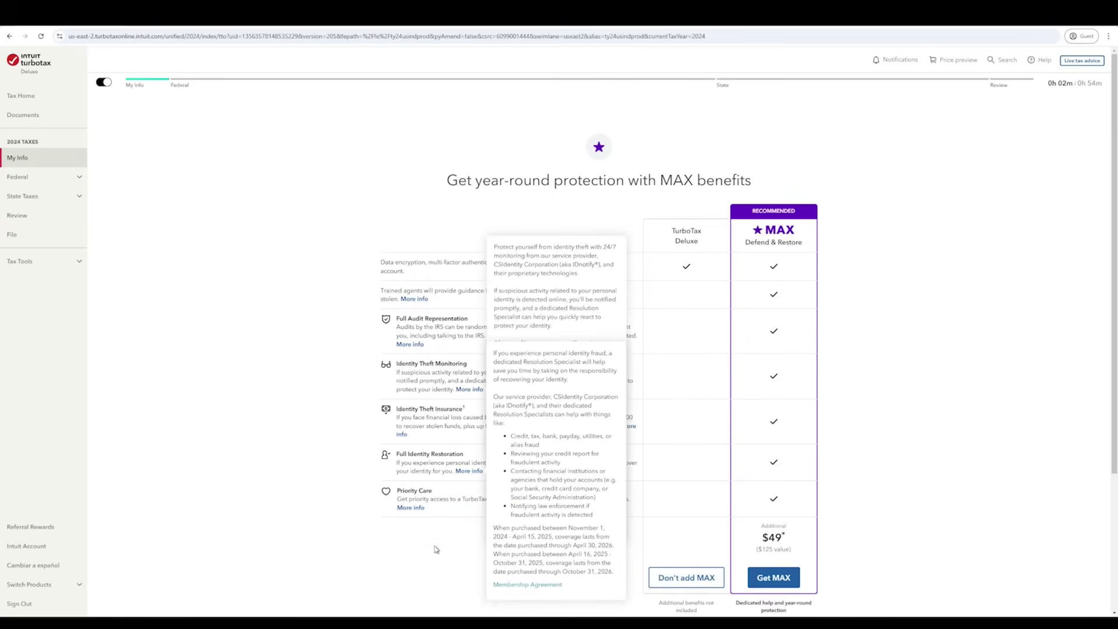
- Choose 'Don't add MAX' to decline the $49 MAX Defend & Restore add-on
{"action": "mouse_move", "coordinate": [432, 346]}
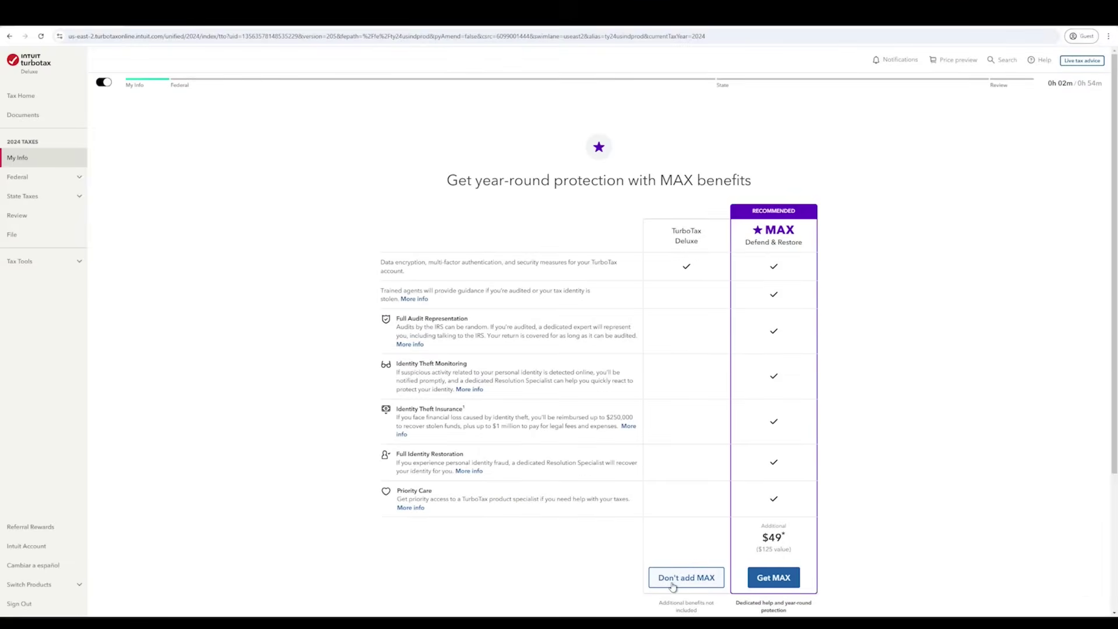
{"action": "left_click", "coordinate": [673, 585]}
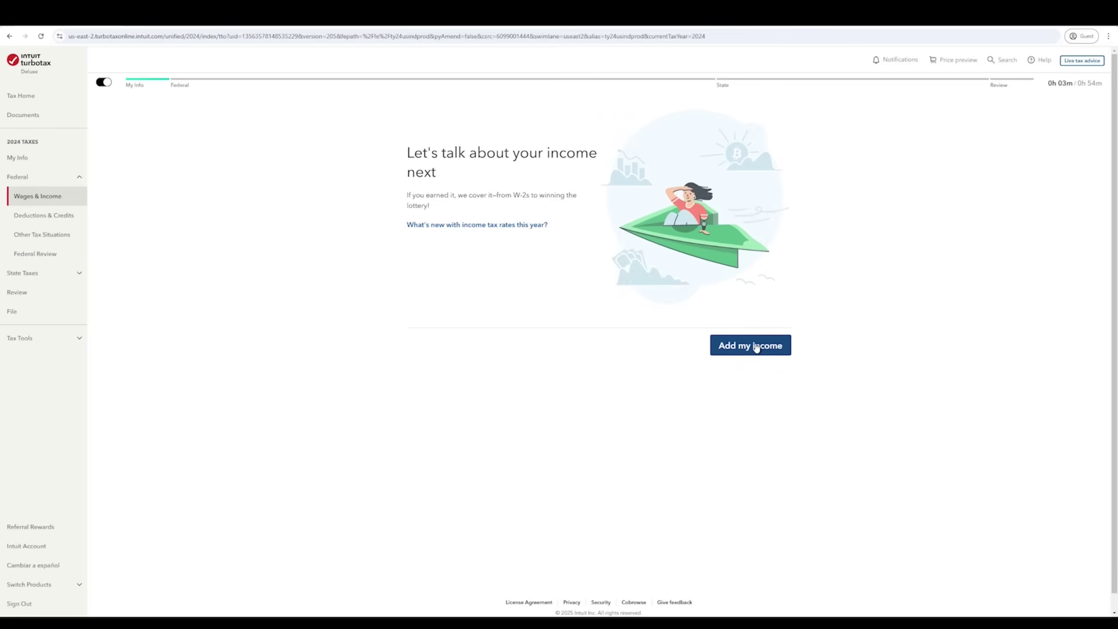
- Start adding income and answer No to retirement plan withdrawals after first choosing Yes
{"action": "left_click", "coordinate": [756, 348]}
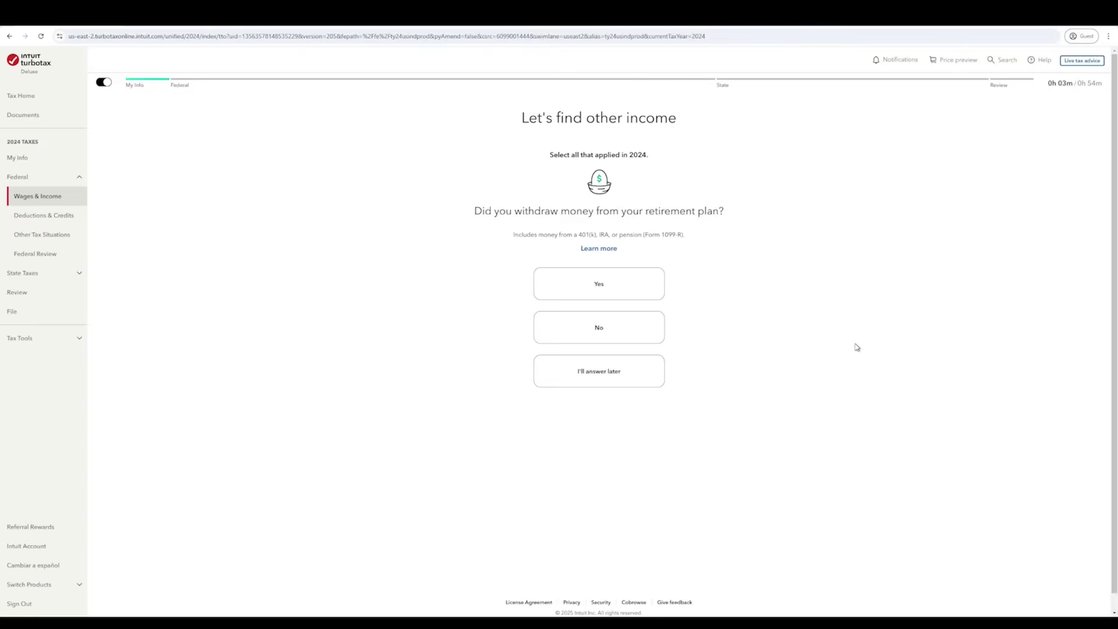
{"action": "left_click", "coordinate": [602, 295]}
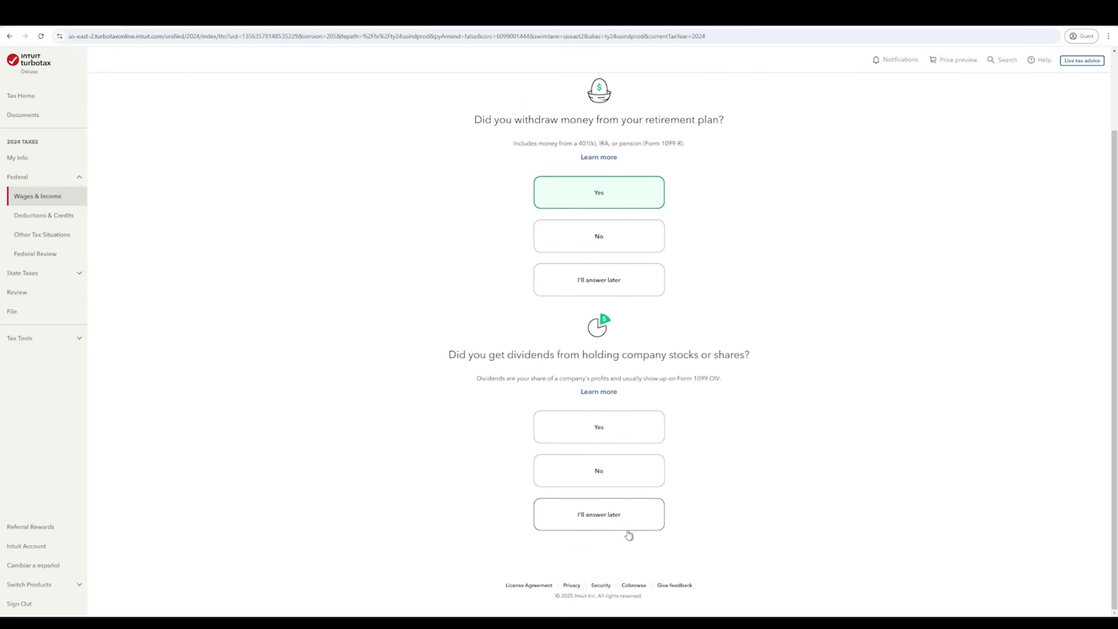
{"action": "scroll", "coordinate": [626, 543], "scroll_direction": "up", "scroll_amount": 2}
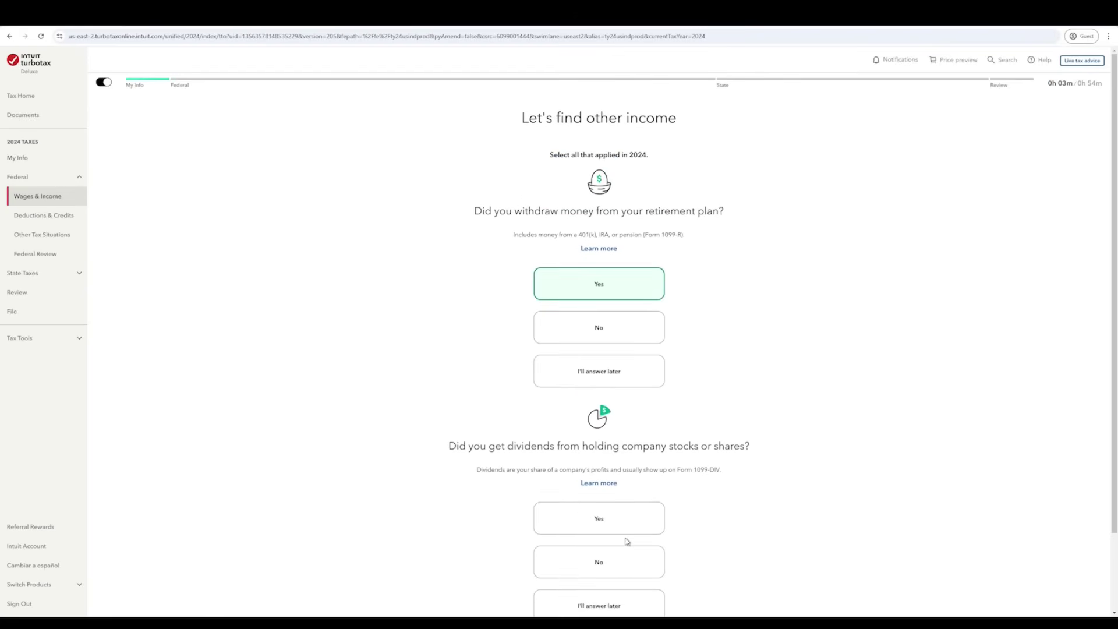
{"action": "scroll", "coordinate": [661, 488], "scroll_direction": "down", "scroll_amount": 2}
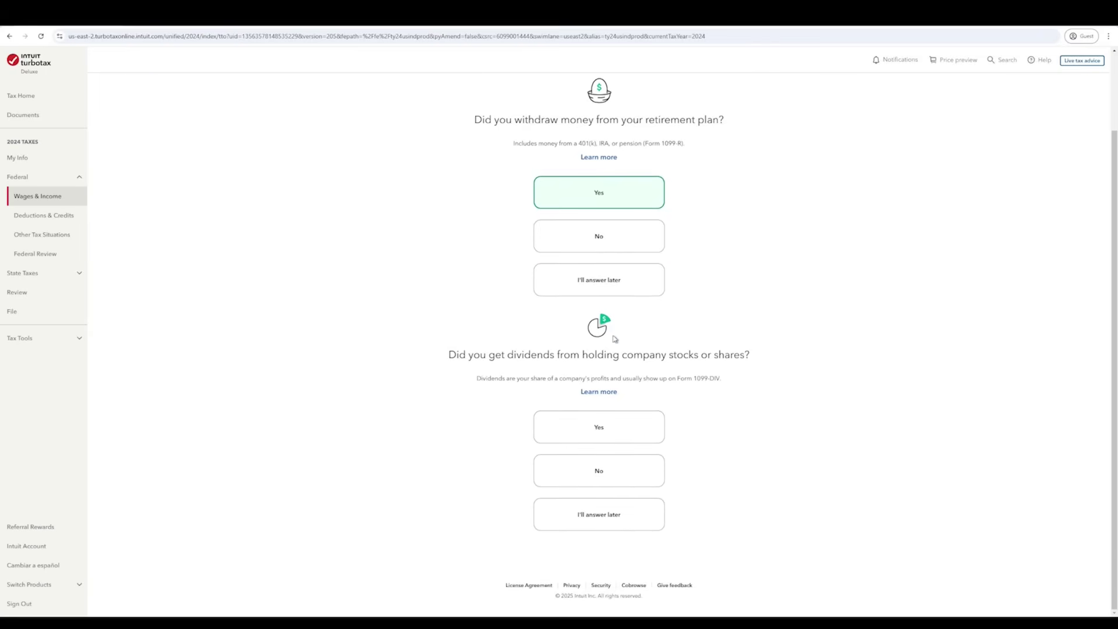
{"action": "scroll", "coordinate": [652, 373], "scroll_direction": "up", "scroll_amount": 2}
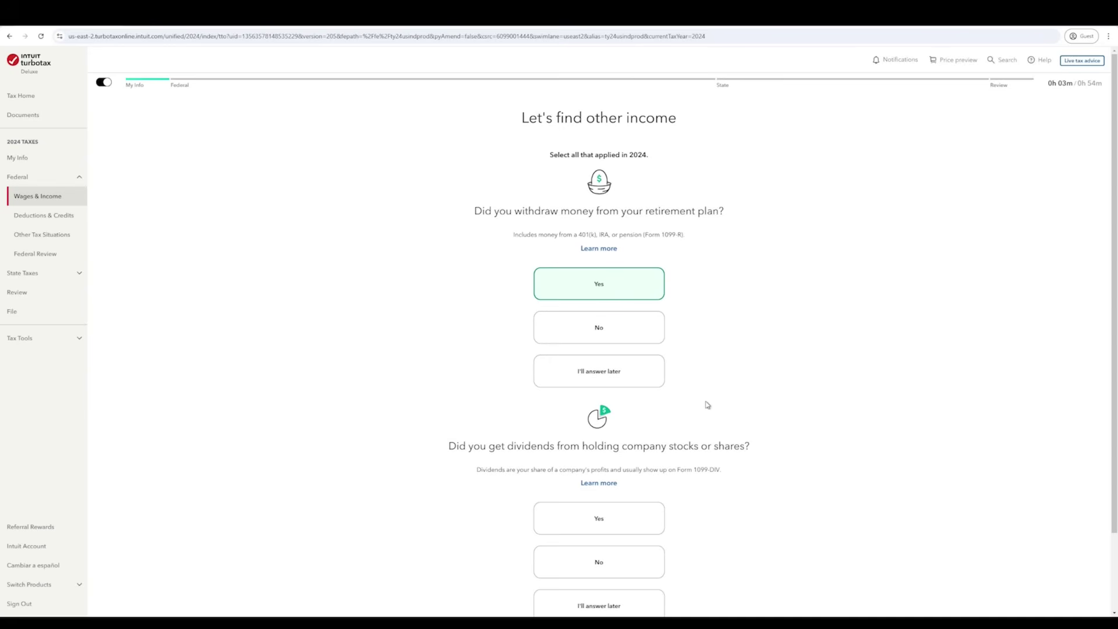
{"action": "scroll", "coordinate": [708, 405], "scroll_direction": "down", "scroll_amount": 2}
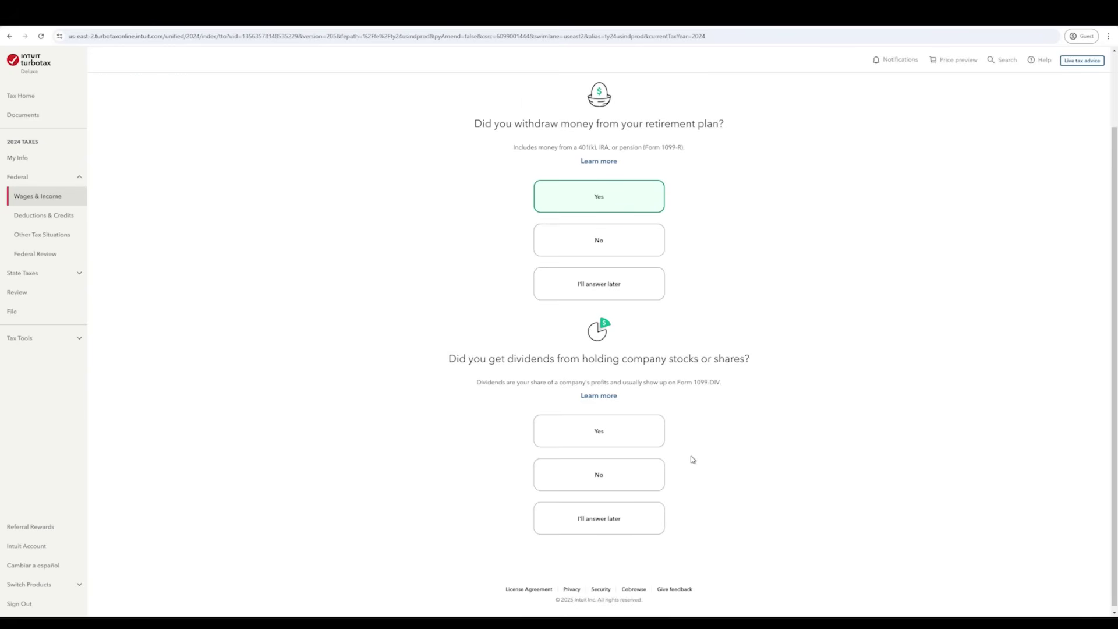
{"action": "scroll", "coordinate": [693, 460], "scroll_direction": "up", "scroll_amount": 2}
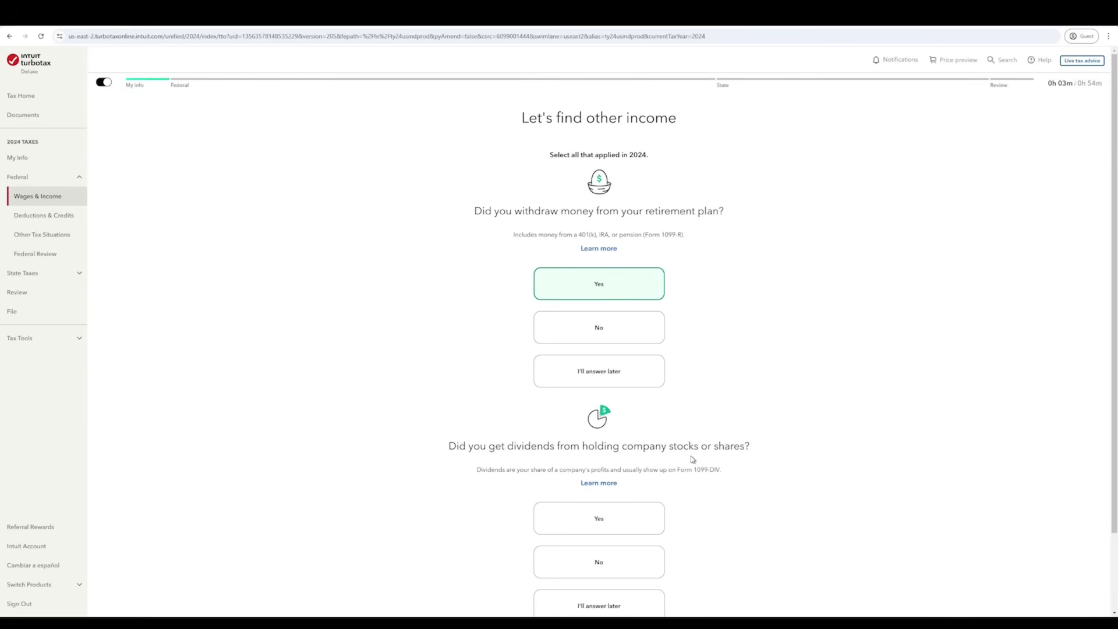
{"action": "left_click", "coordinate": [611, 334]}
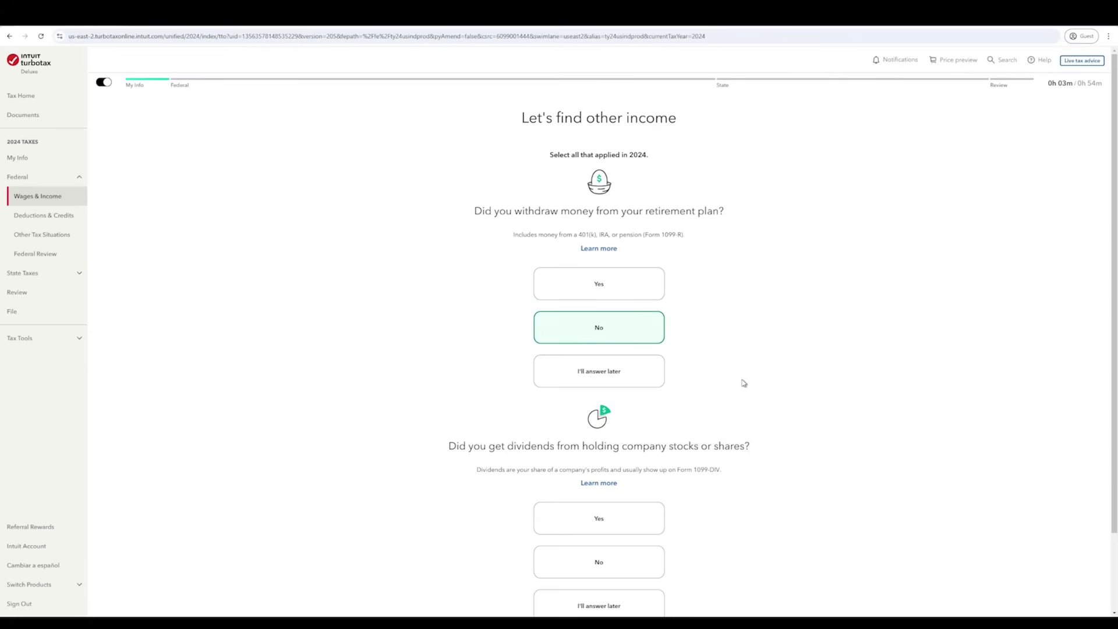
{"action": "scroll", "coordinate": [744, 383], "scroll_direction": "down", "scroll_amount": 2}
{"action": "scroll", "coordinate": [741, 384], "scroll_direction": "up", "scroll_amount": 2}
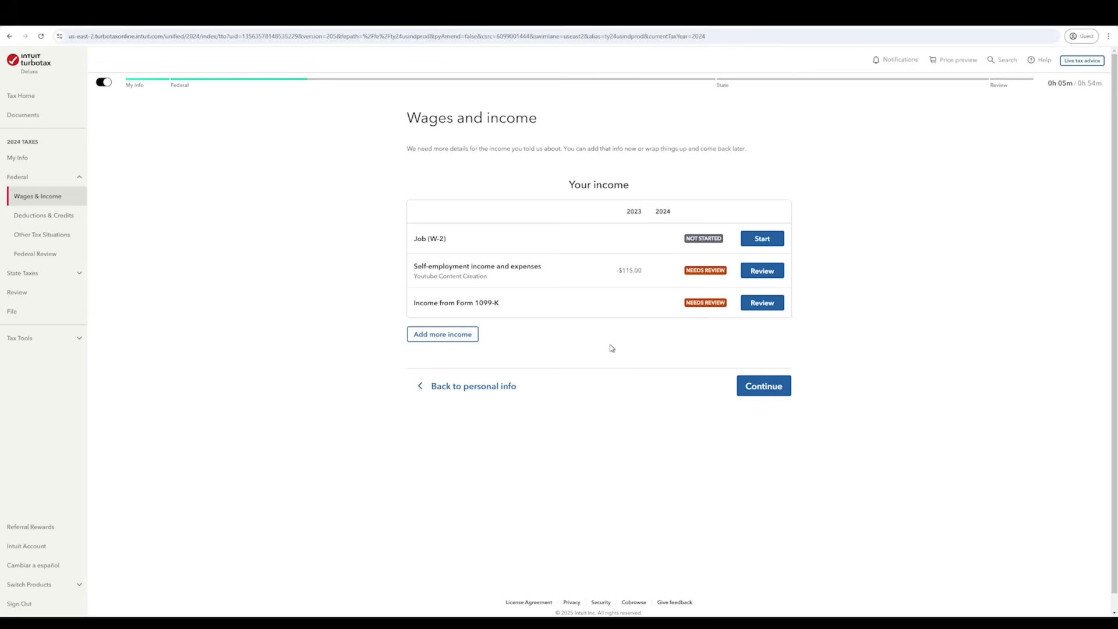
- Start the Job (W-2) entry, select 'Work on my W-2', and continue
{"action": "left_click", "coordinate": [763, 242]}
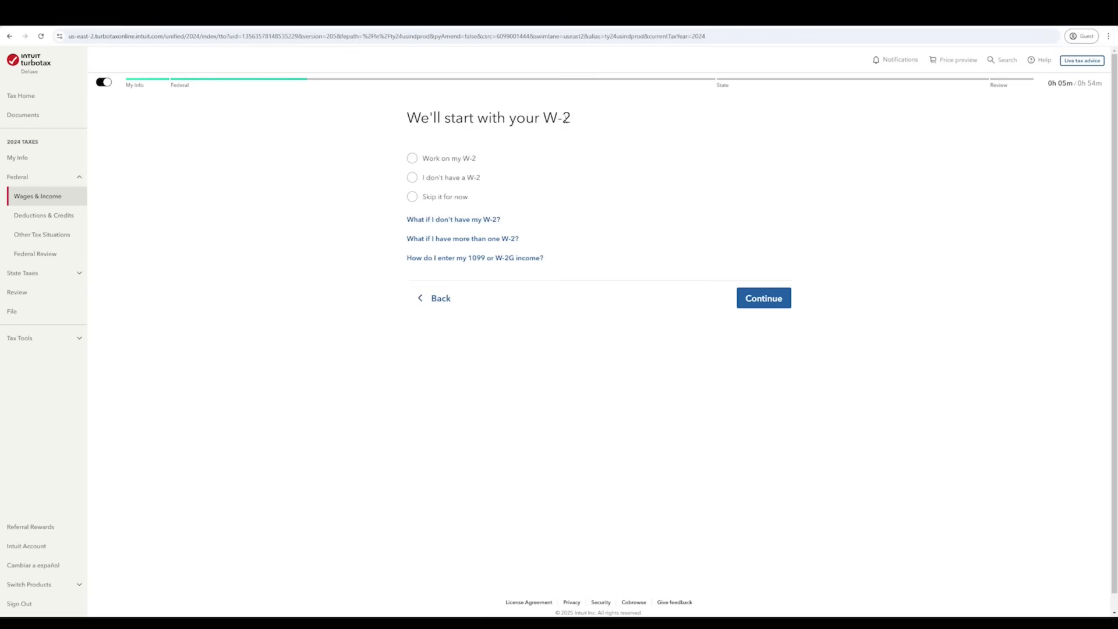
{"action": "left_click", "coordinate": [450, 160]}
{"action": "left_click", "coordinate": [460, 184]}
{"action": "left_click", "coordinate": [460, 198]}
{"action": "left_click", "coordinate": [469, 182]}
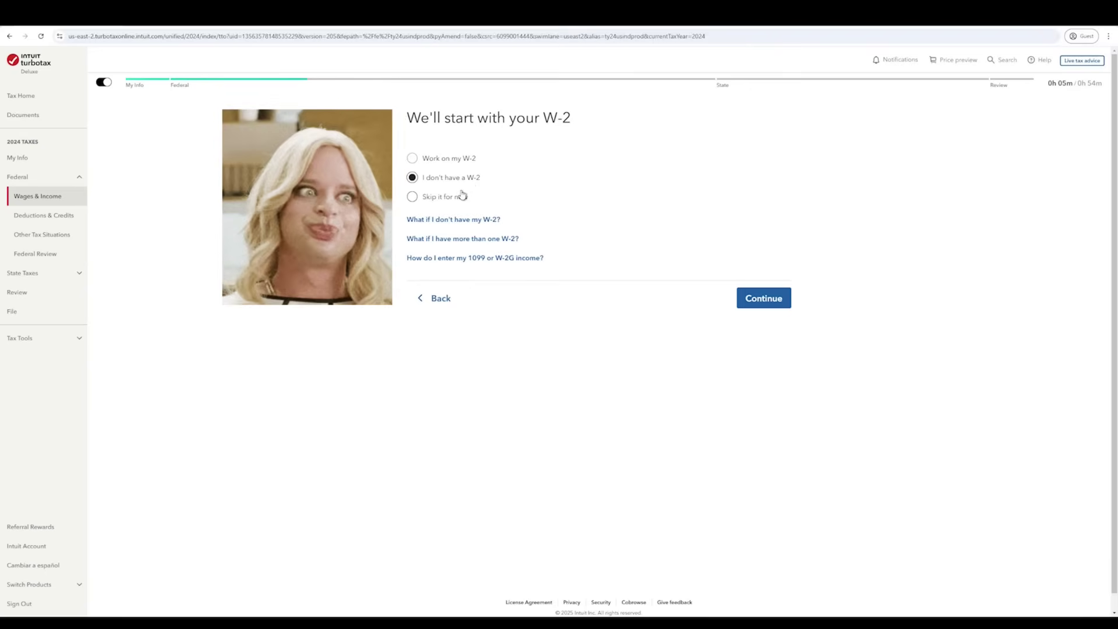
{"action": "left_click", "coordinate": [459, 162]}
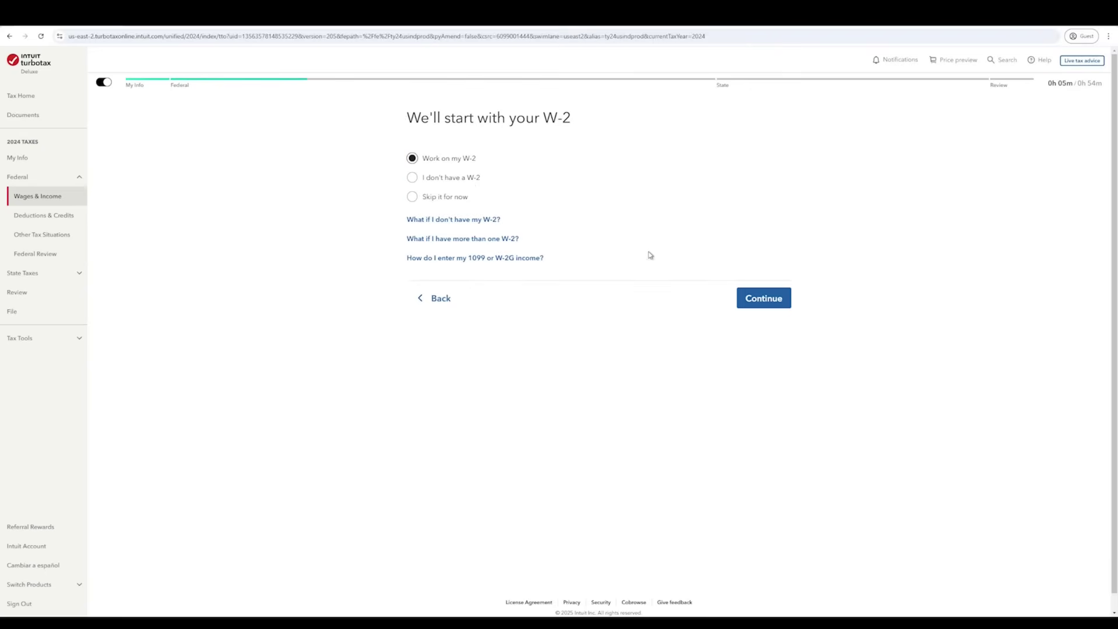
{"action": "left_click", "coordinate": [759, 305]}
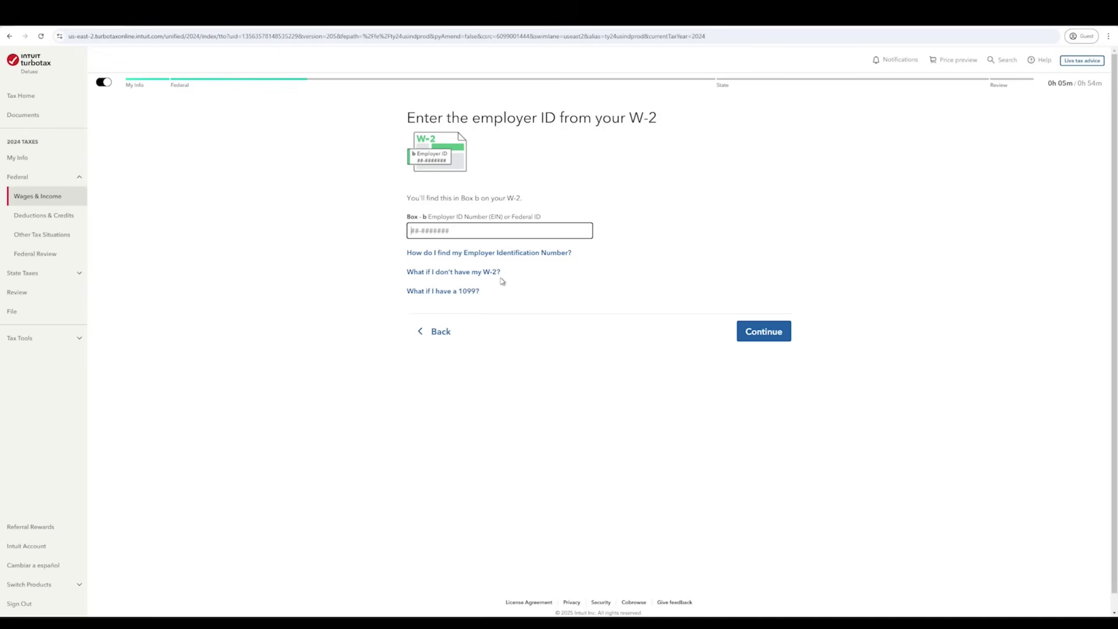
- Enter the Box b employer ID, skip the Magellan Systems import, and choose manual W-2 entry
{"action": "type", "text": "12-3456789"}
{"action": "left_click", "coordinate": [764, 333]}
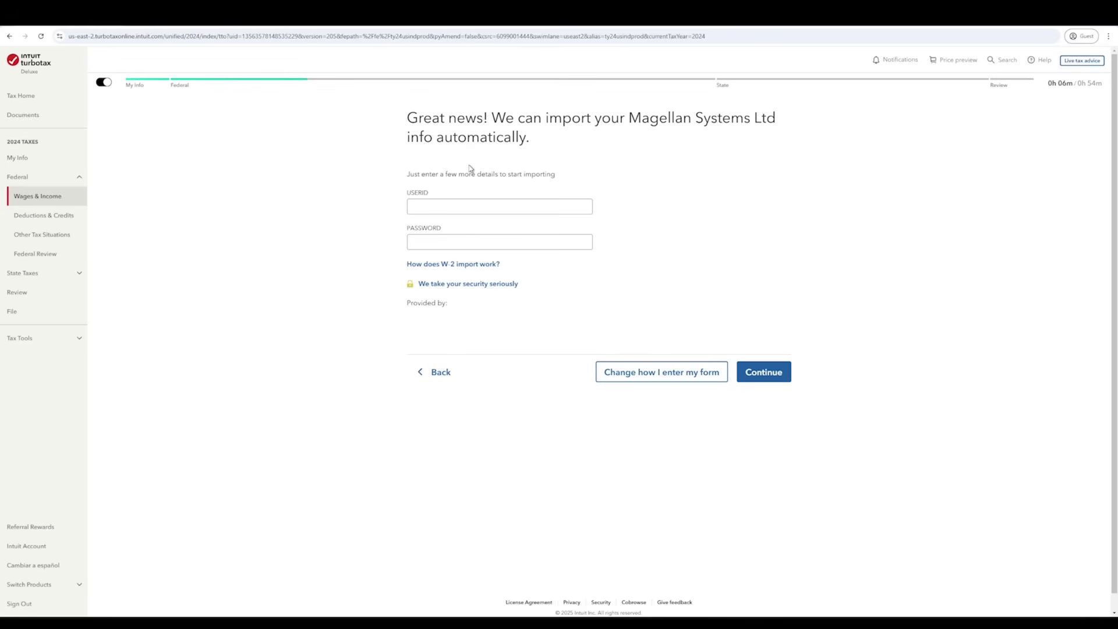
{"action": "left_click", "coordinate": [467, 205]}
{"action": "left_click", "coordinate": [632, 378]}
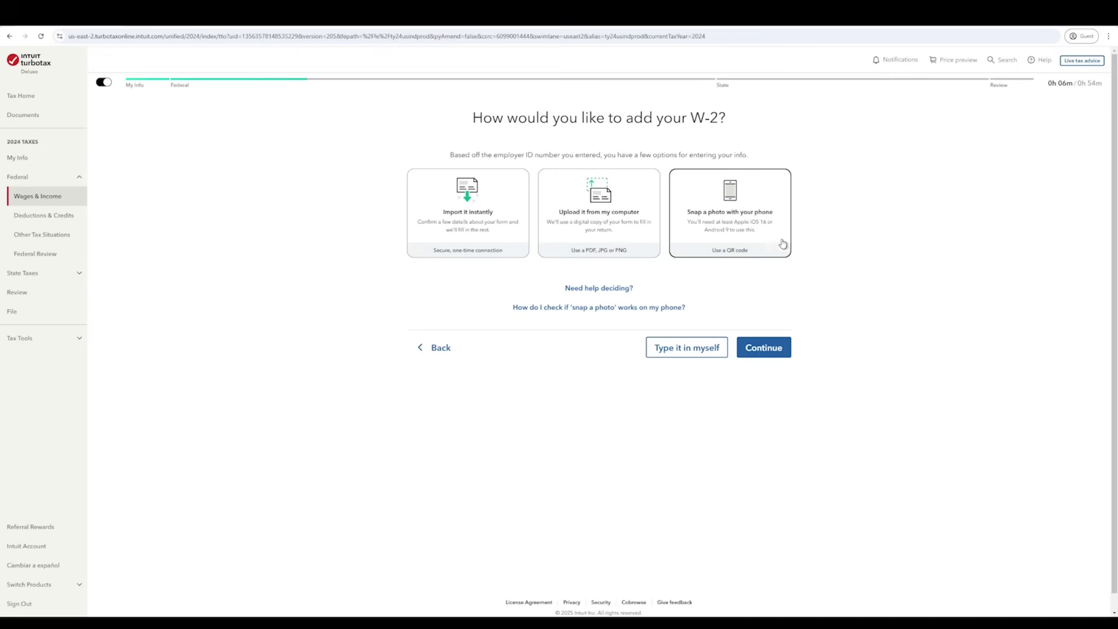
{"action": "left_click", "coordinate": [683, 349]}
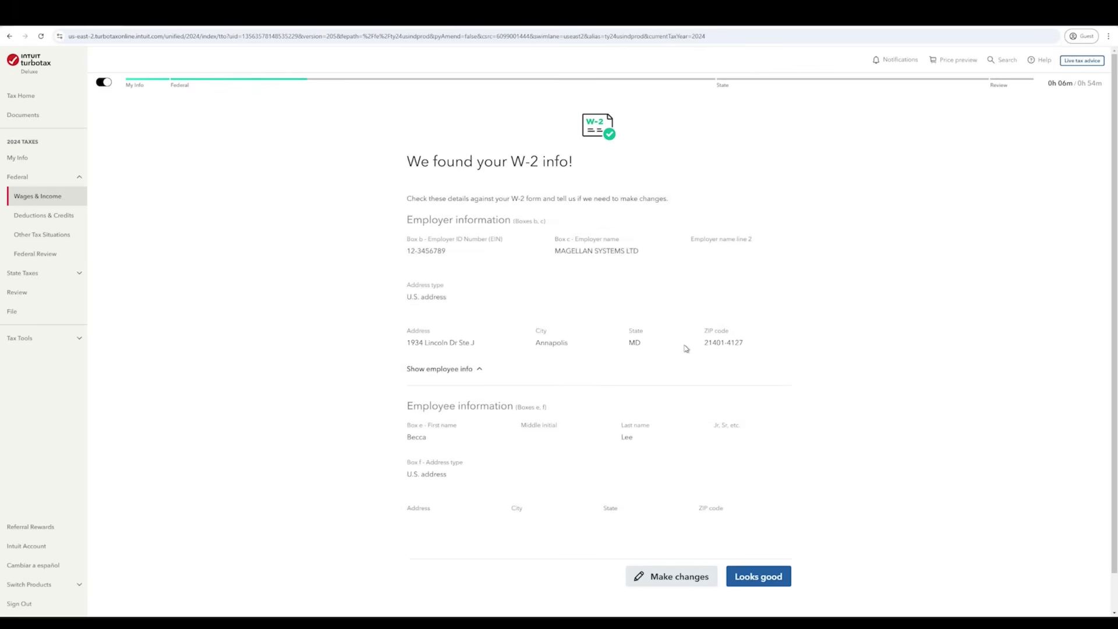
- Check the found employer and employee W-2 details and confirm with Looks good
{"action": "scroll", "coordinate": [687, 359], "scroll_direction": "down", "scroll_amount": 1}
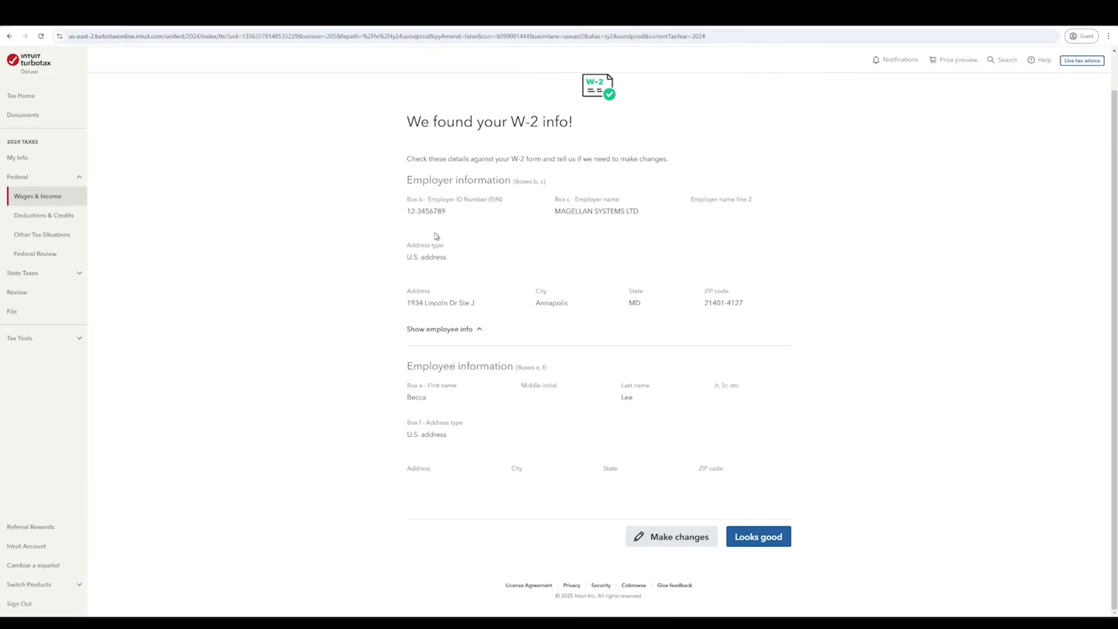
{"action": "left_click_drag", "start_coordinate": [408, 211], "coordinate": [469, 215]}
{"action": "left_click", "coordinate": [467, 271]}
{"action": "scroll", "coordinate": [677, 439], "scroll_direction": "up", "scroll_amount": 1}
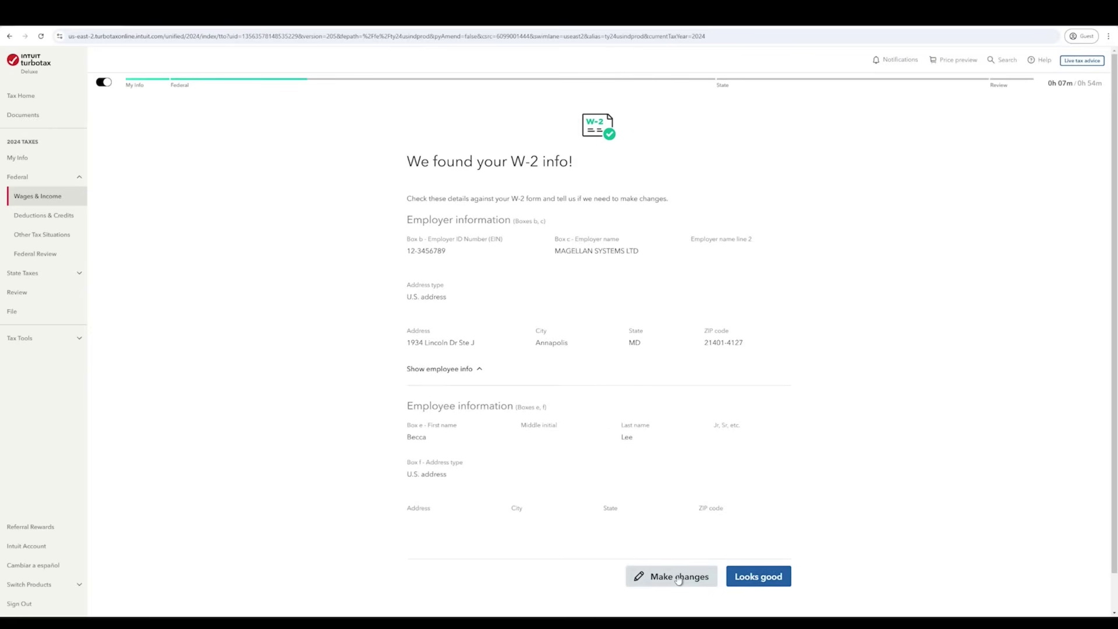
{"action": "left_click", "coordinate": [775, 579]}
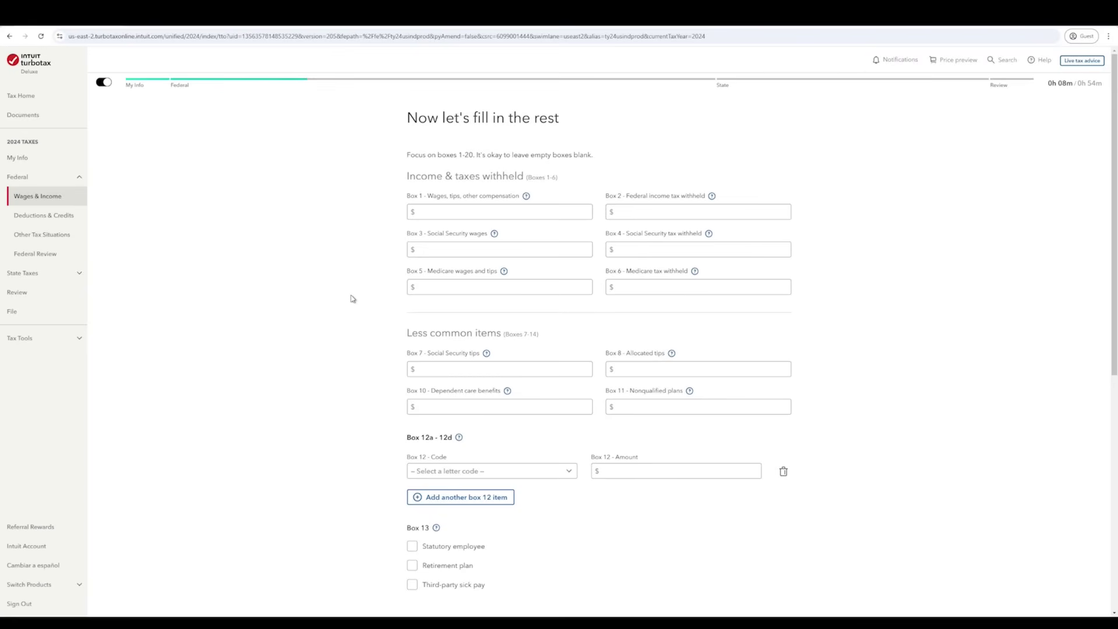
- Enter $40,000 wages in Box 1 and $4,000 federal withholding in Box 2
{"action": "left_click", "coordinate": [475, 212]}
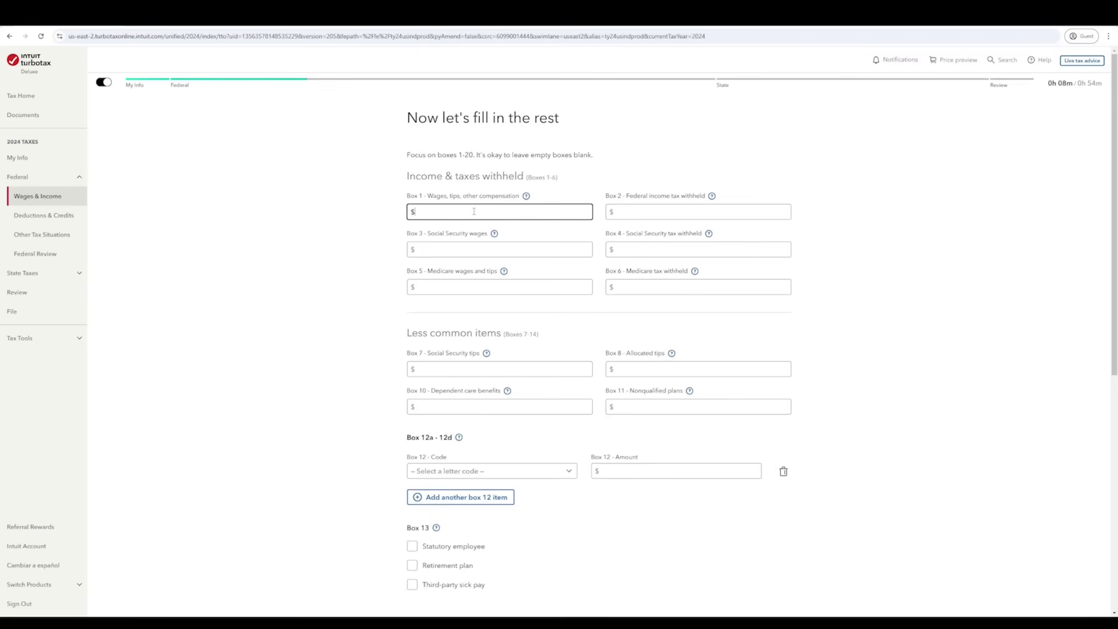
{"action": "type", "text": "40,000"}
{"action": "left_click", "coordinate": [629, 206]}
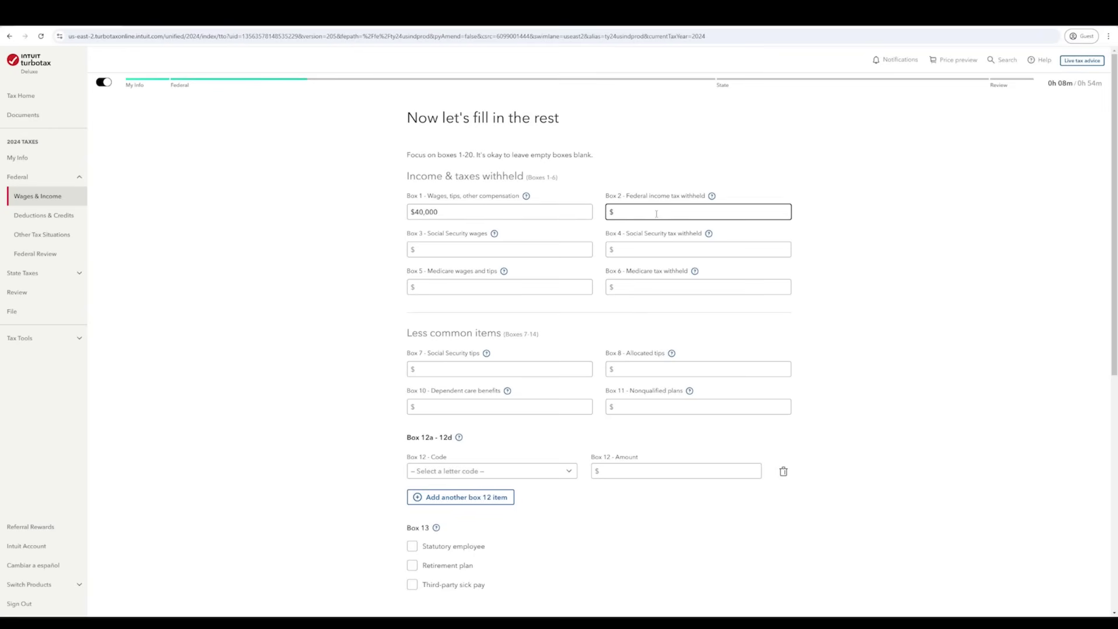
{"action": "type", "text": "4000"}
- Enter 300 in each of Boxes 3, 4, 5 and 6
{"action": "key", "text": "Tab"}
{"action": "key", "text": "Tab"}
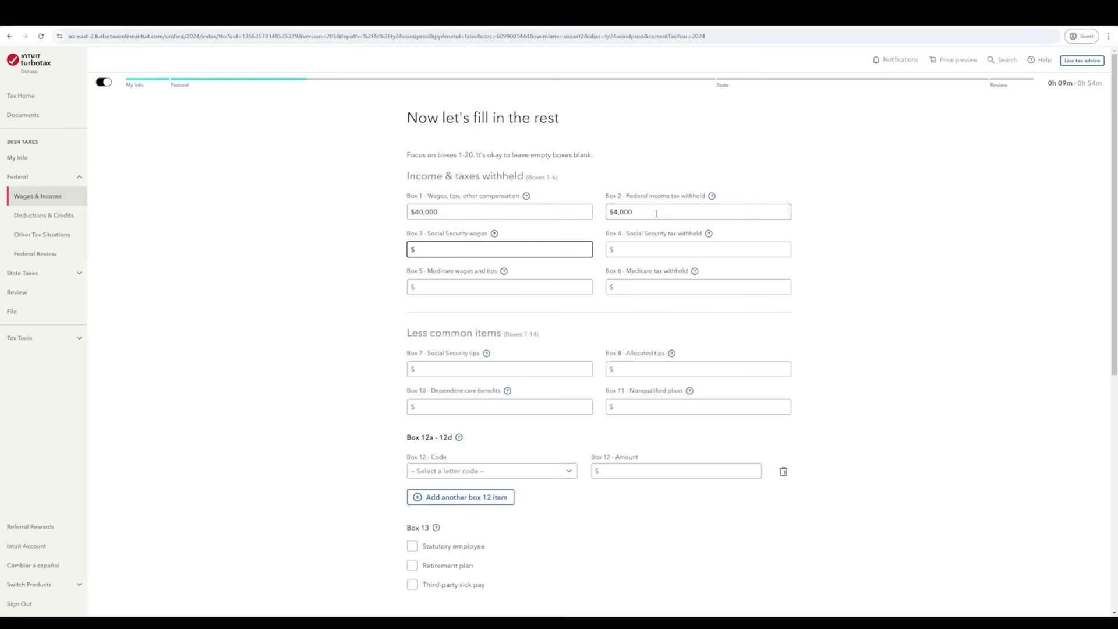
{"action": "type", "text": "300"}
{"action": "key", "text": "Tab"}
{"action": "key", "text": "Tab"}
{"action": "type", "text": "300"}
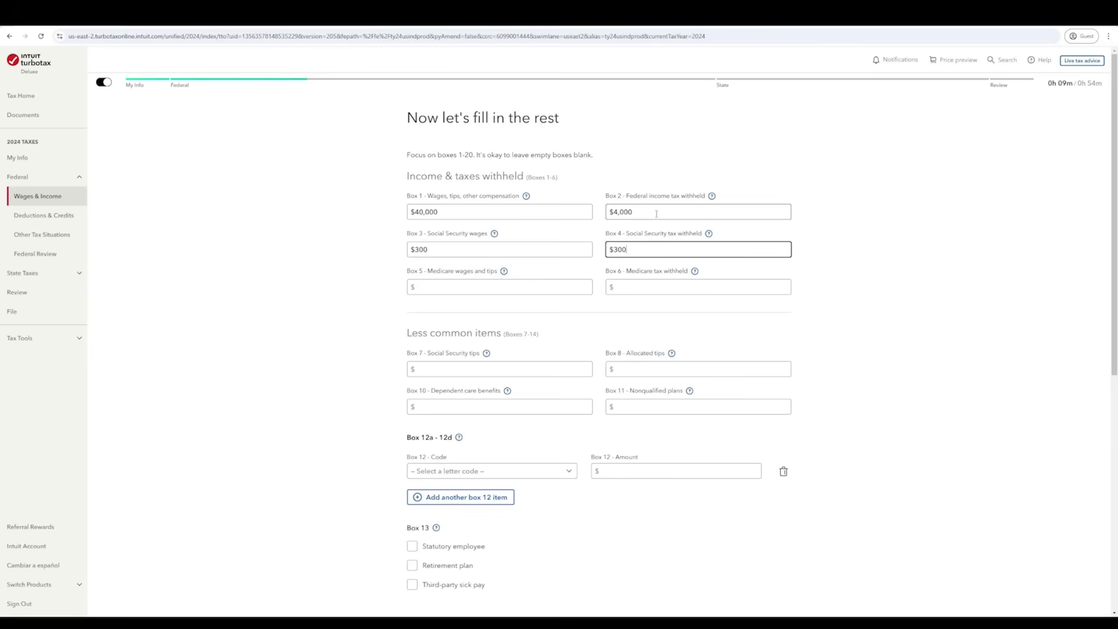
{"action": "key", "text": "Tab"}
{"action": "key", "text": "Tab"}
{"action": "type", "text": "300"}
{"action": "key", "text": "Tab"}
{"action": "key", "text": "Tab"}
{"action": "type", "text": "30"}
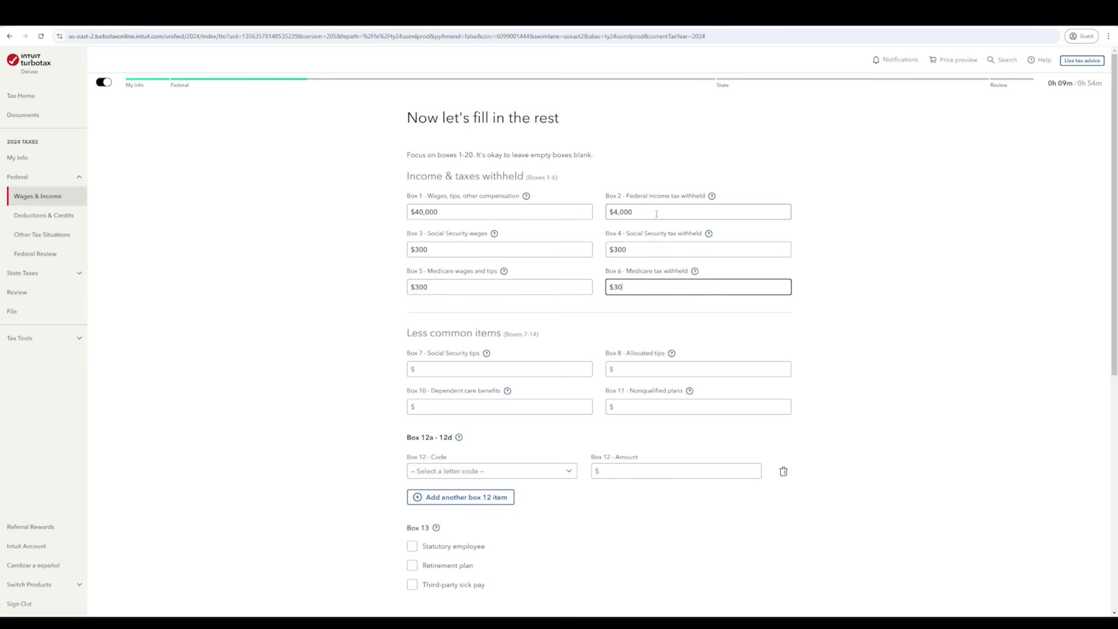
{"action": "type", "text": "0"}
{"action": "key", "text": "Tab"}
{"action": "key", "text": "Tab"}
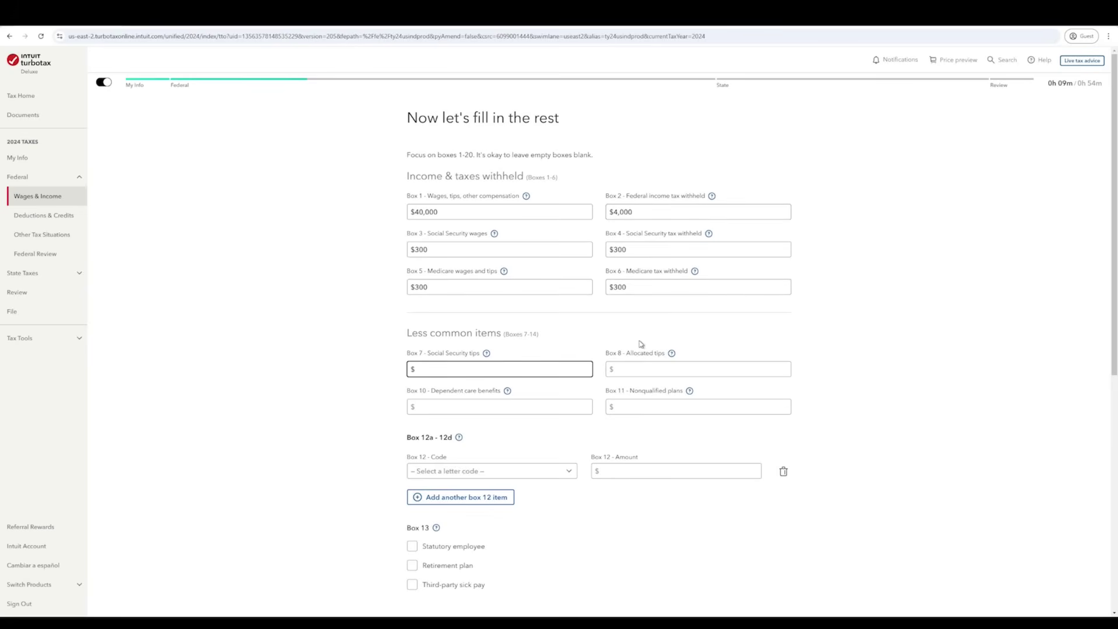
- Skip the empty less common boxes, including Box 11, down to the Box 12 code
{"action": "key", "text": "Tab"}
{"action": "key", "text": "Tab"}
{"action": "key", "text": "Tab"}
{"action": "key", "text": "Tab"}
{"action": "key", "text": "Tab"}
{"action": "key", "text": "Tab"}
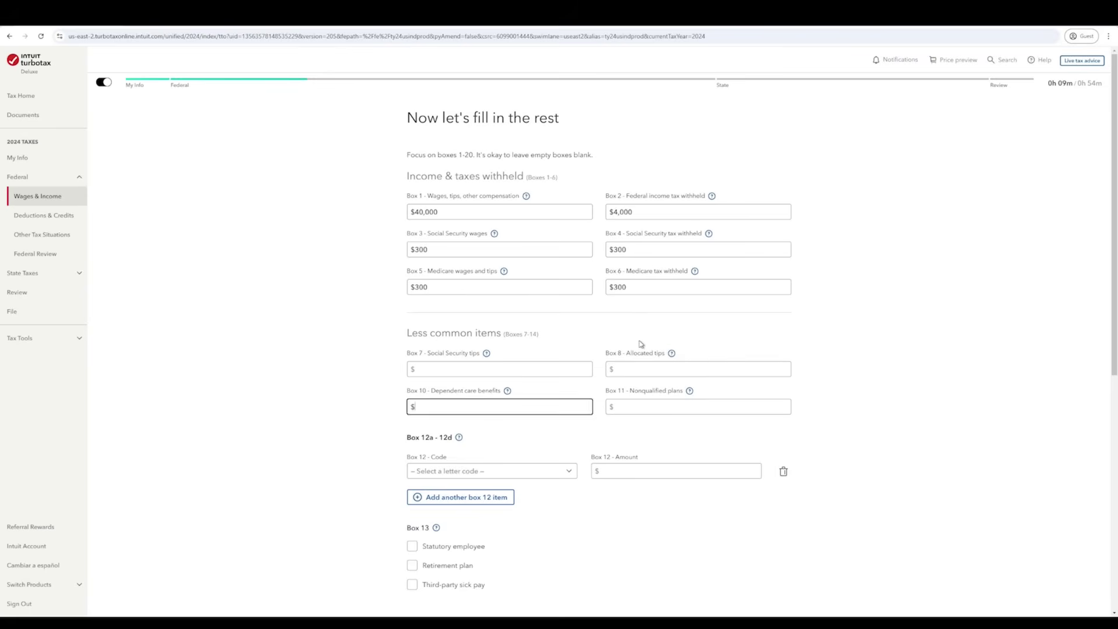
{"action": "scroll", "coordinate": [641, 344], "scroll_direction": "down", "scroll_amount": 3}
{"action": "left_click", "coordinate": [296, 326]}
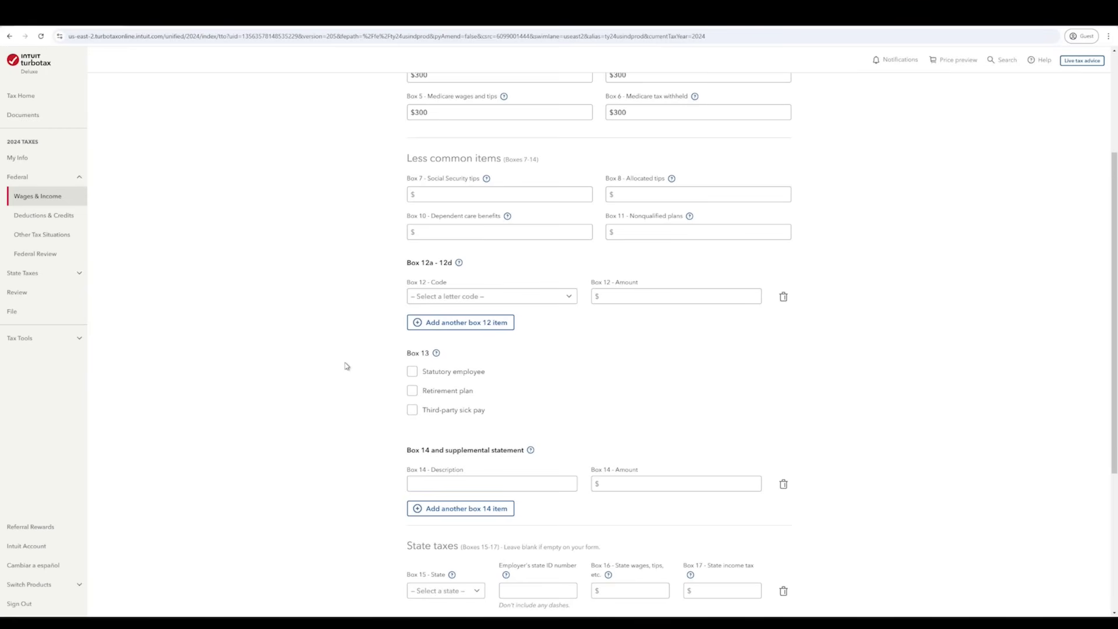
{"action": "left_click", "coordinate": [523, 296]}
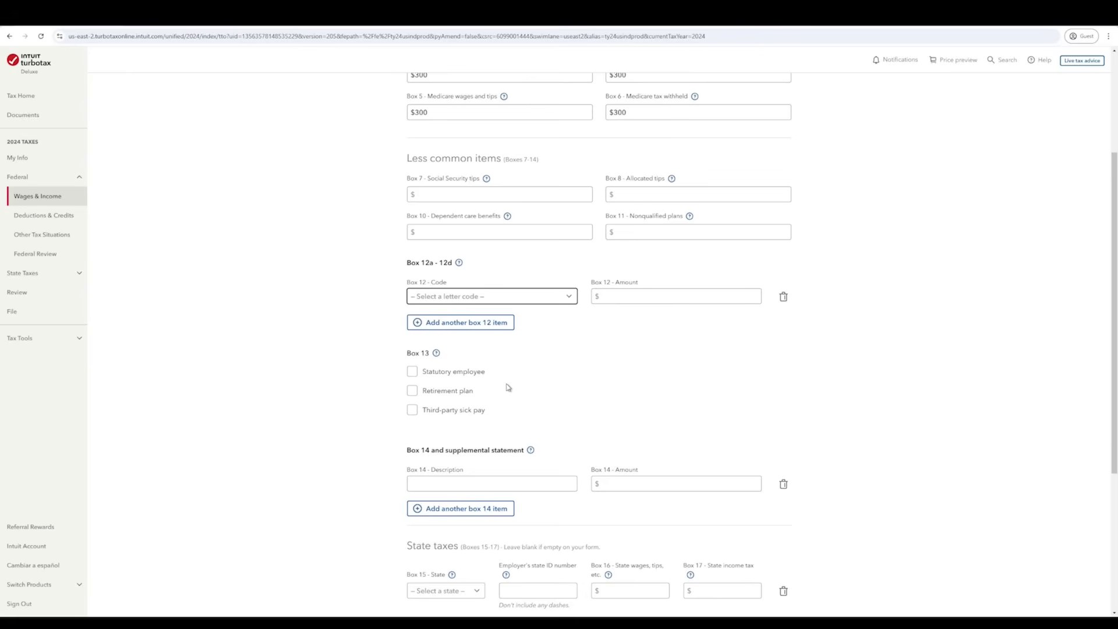
- Add a Box 12 entry with code D for $5,000
{"action": "key", "text": "d"}
{"action": "left_click", "coordinate": [608, 295]}
{"action": "type", "text": "5000"}
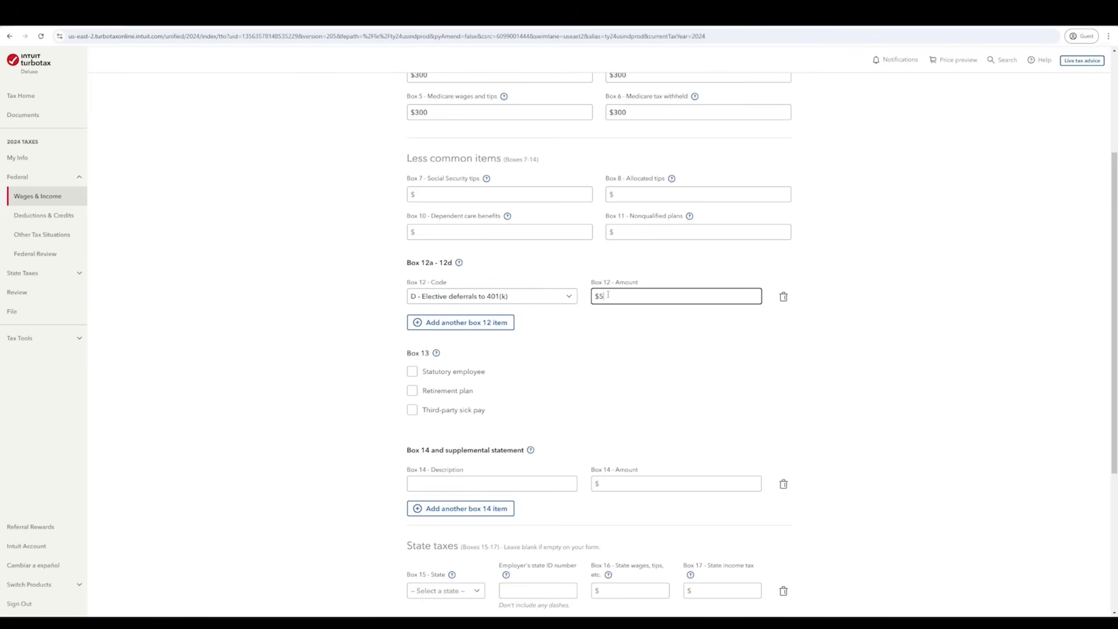
{"action": "left_click", "coordinate": [219, 338]}
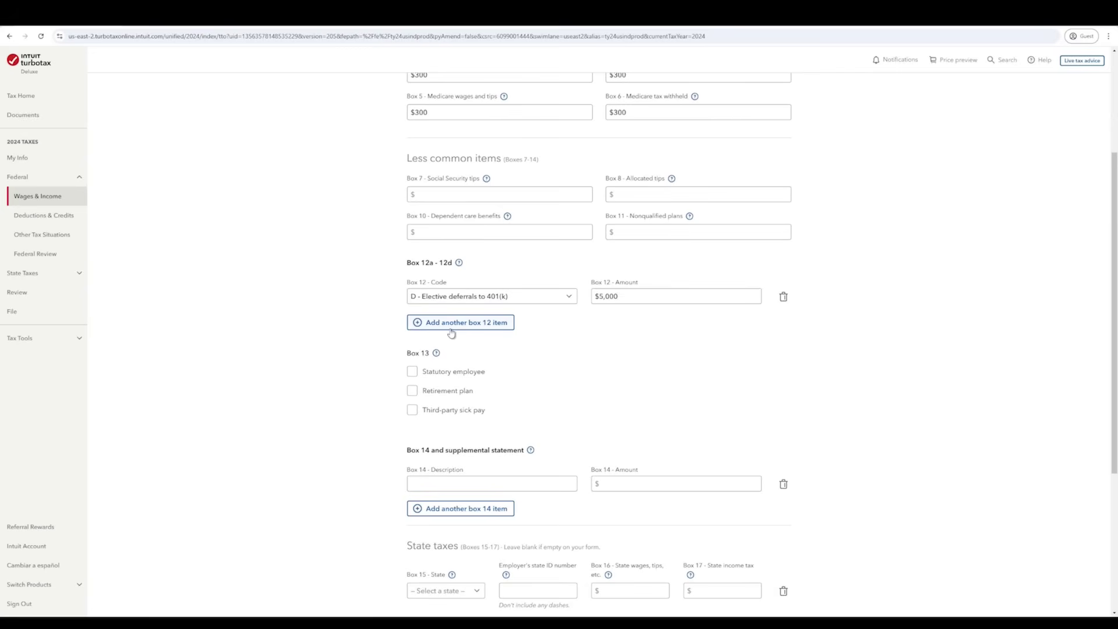
- Add a second Box 12 entry with code R for $1,000, plus a third entry line
{"action": "left_click", "coordinate": [478, 331]}
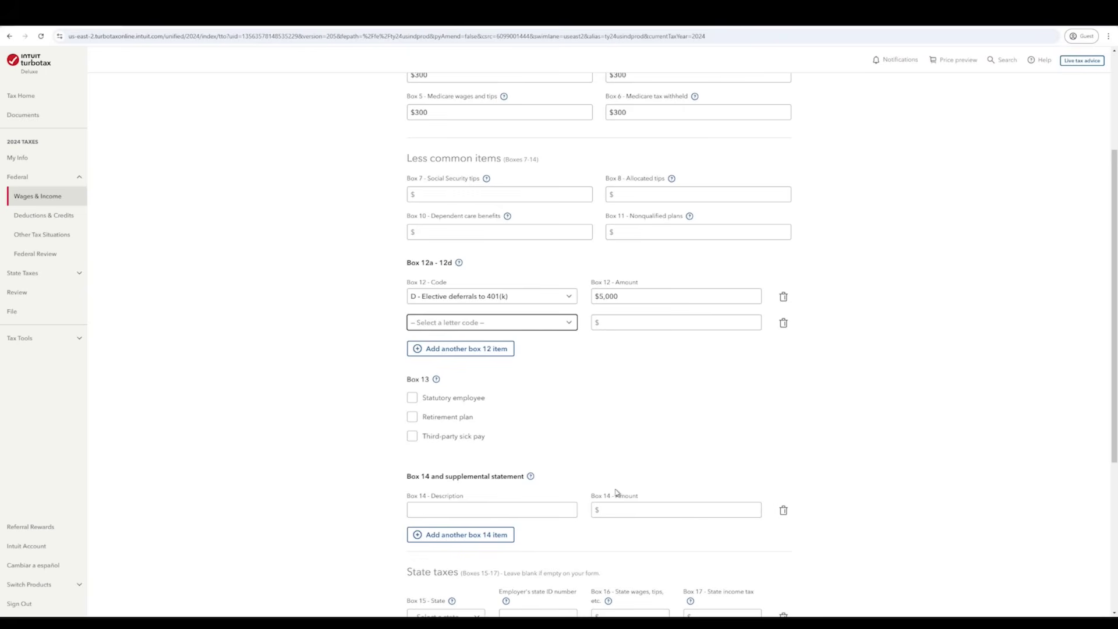
{"action": "key", "text": "r"}
{"action": "left_click", "coordinate": [638, 324]}
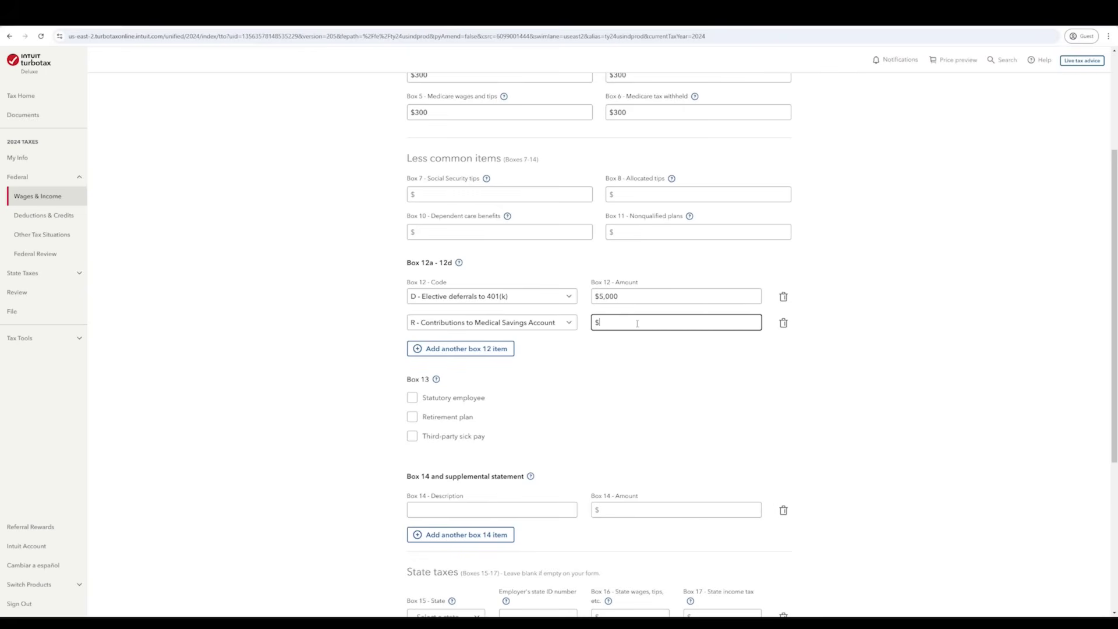
{"action": "type", "text": "1,000"}
{"action": "left_click", "coordinate": [458, 350]}
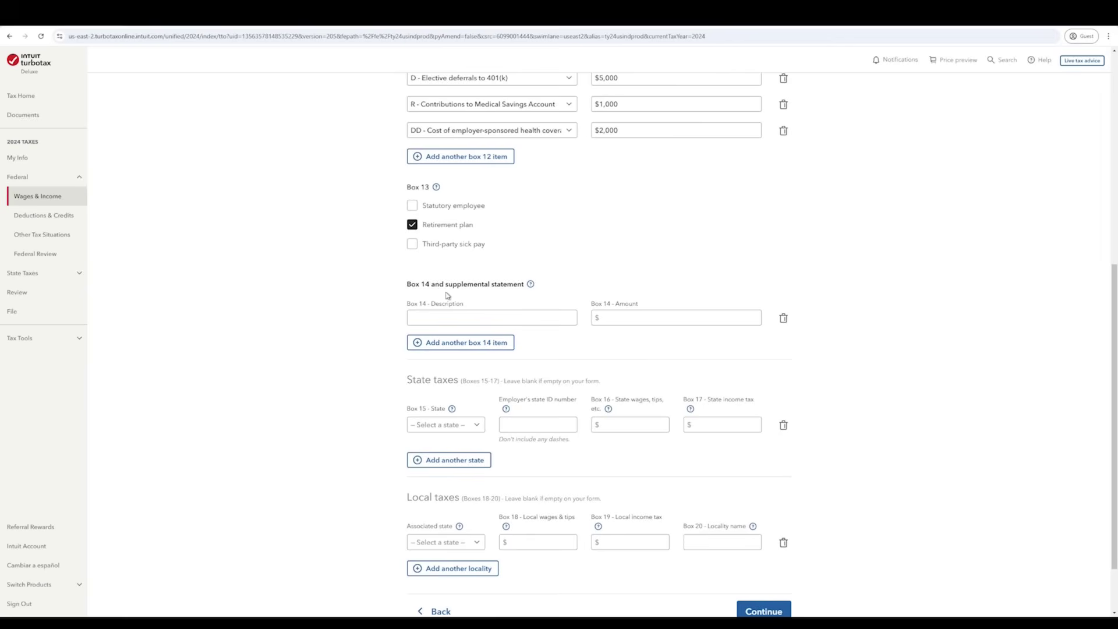
{"action": "scroll", "coordinate": [373, 376], "scroll_direction": "down", "scroll_amount": 2}
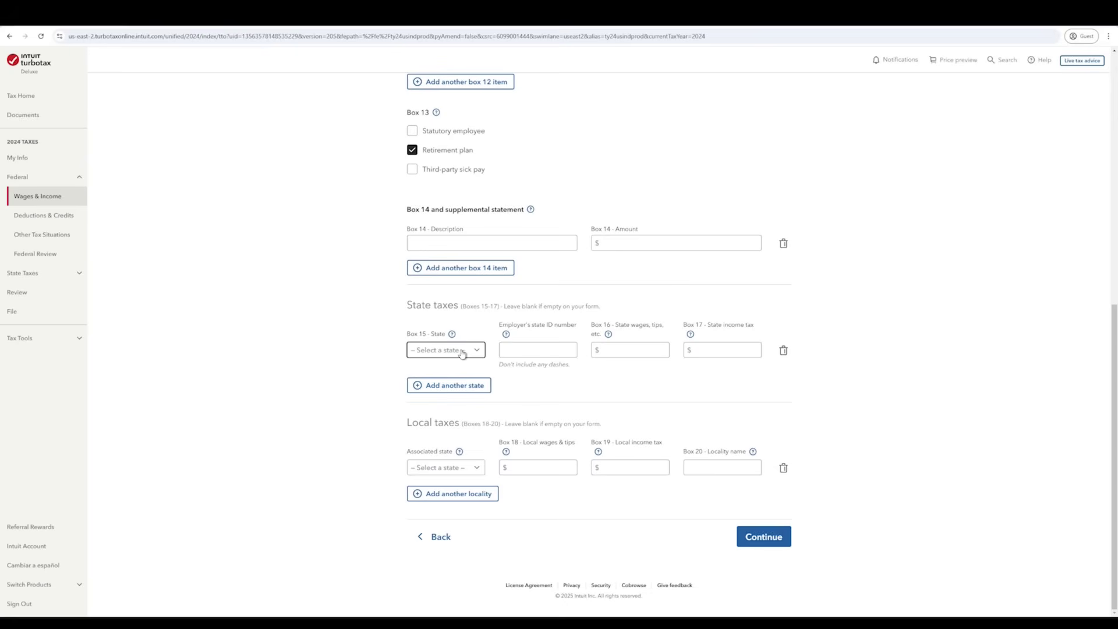
- Set Box 15 to Minnesota and enter the employer's state ID
{"action": "type", "text": "minn"}
{"action": "left_click", "coordinate": [548, 352]}
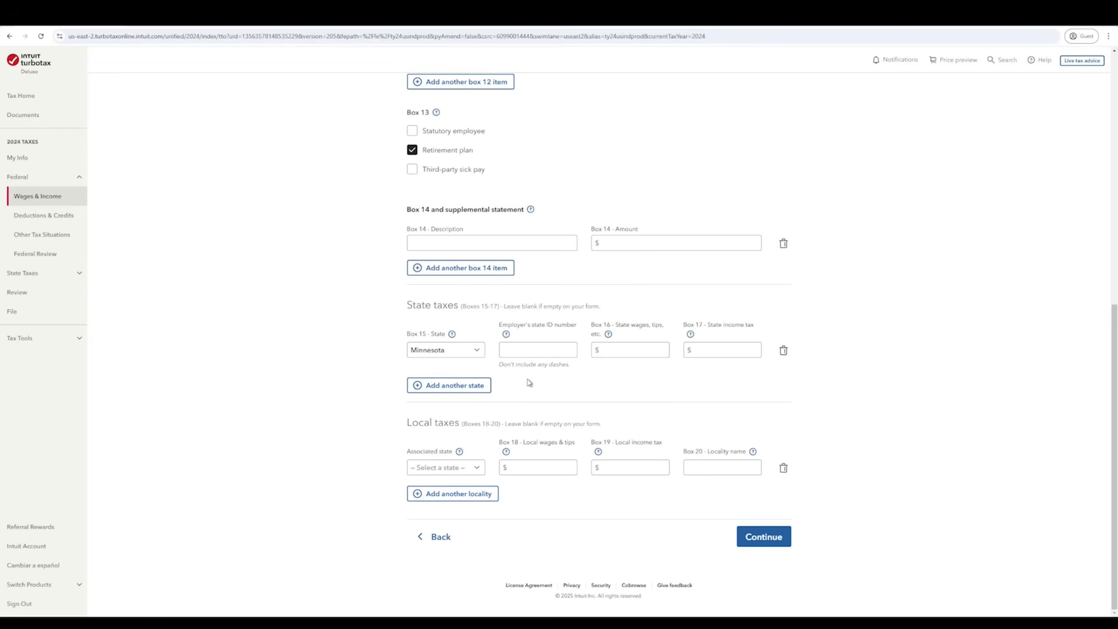
{"action": "left_click", "coordinate": [558, 345]}
{"action": "type", "text": "1234567"}
- Enter Minnesota wages of 40000 and state income tax of 1000, then submit the W-2
{"action": "left_click", "coordinate": [600, 350]}
{"action": "type", "text": "400000"}
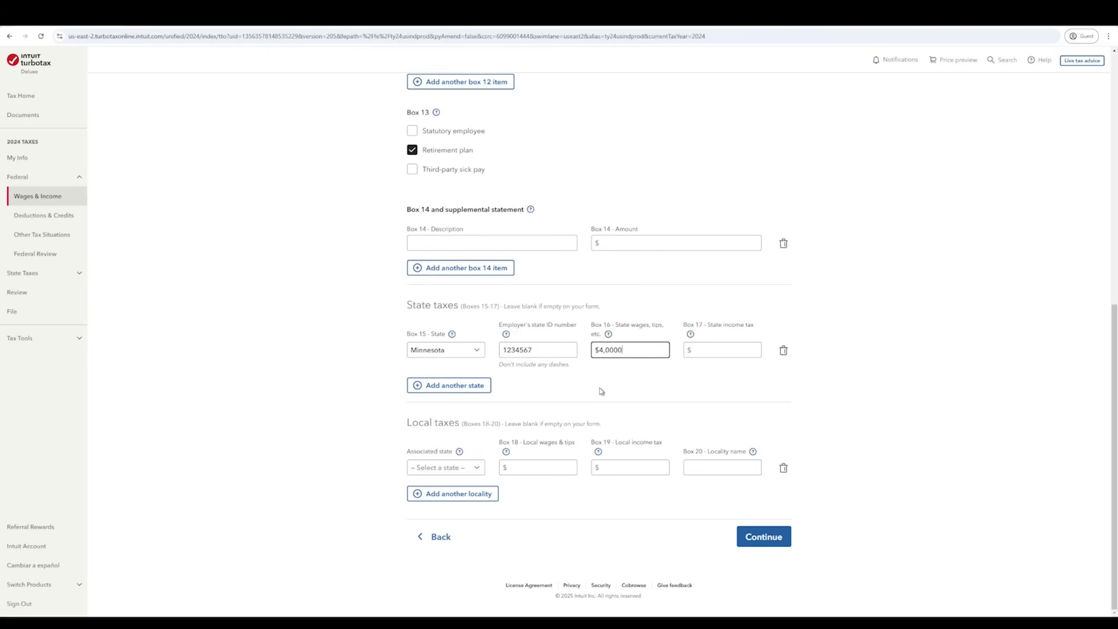
{"action": "key", "text": "Tab"}
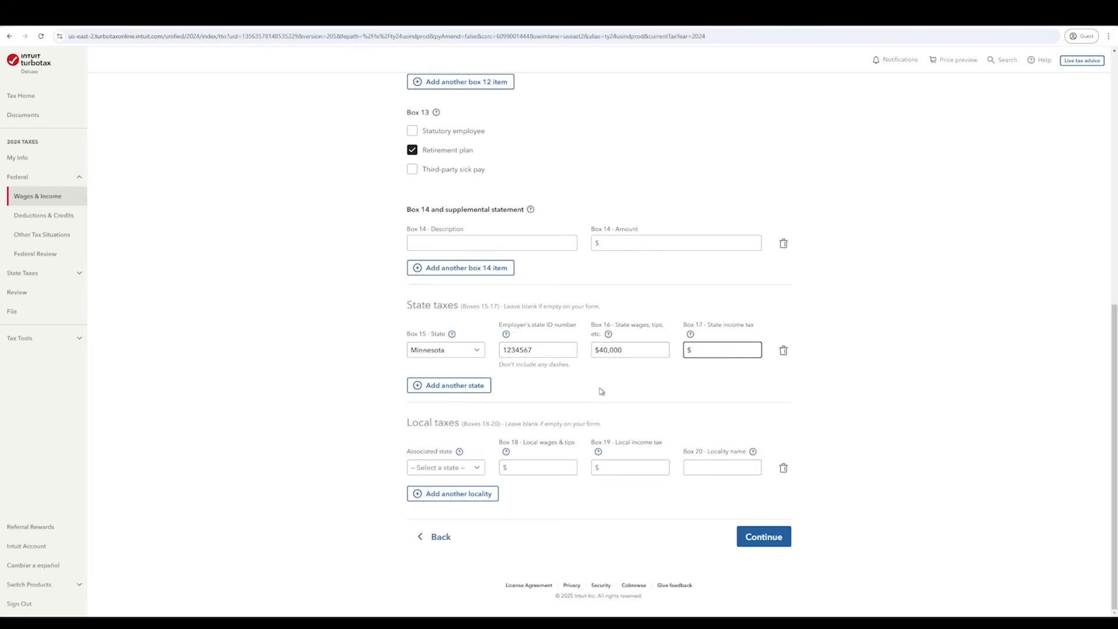
{"action": "type", "text": "1000"}
{"action": "left_click", "coordinate": [780, 548]}
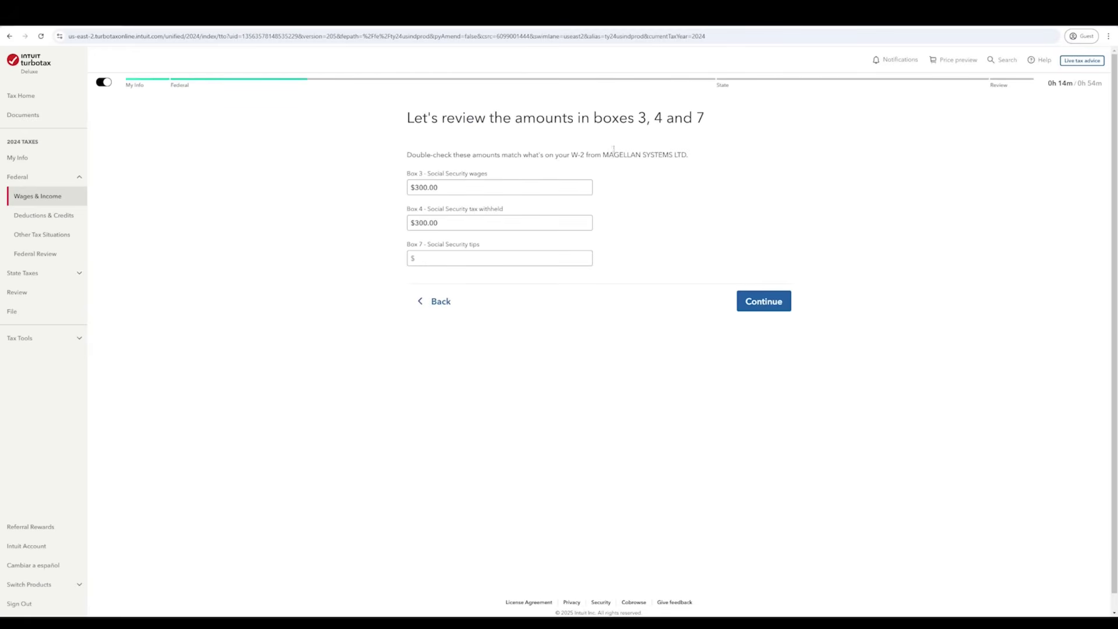
- Confirm boxes 3 through 7 as correct and continue past the $281.40 excess Social Security notice
{"action": "left_click", "coordinate": [560, 184]}
{"action": "key", "text": "Tab"}
{"action": "key", "text": "Tab"}
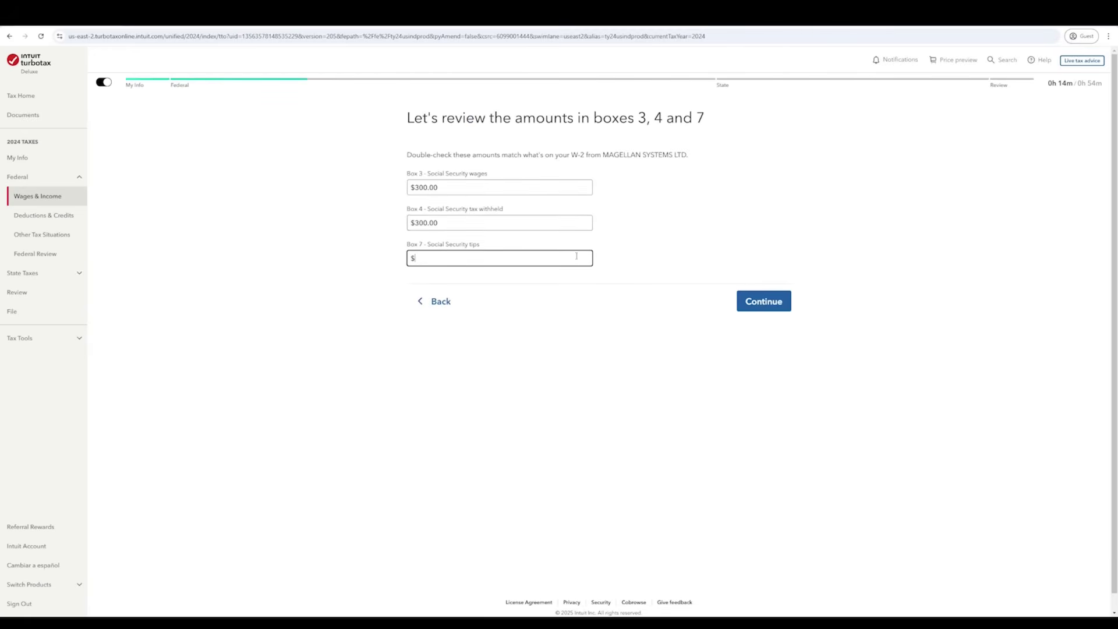
{"action": "left_click", "coordinate": [756, 313]}
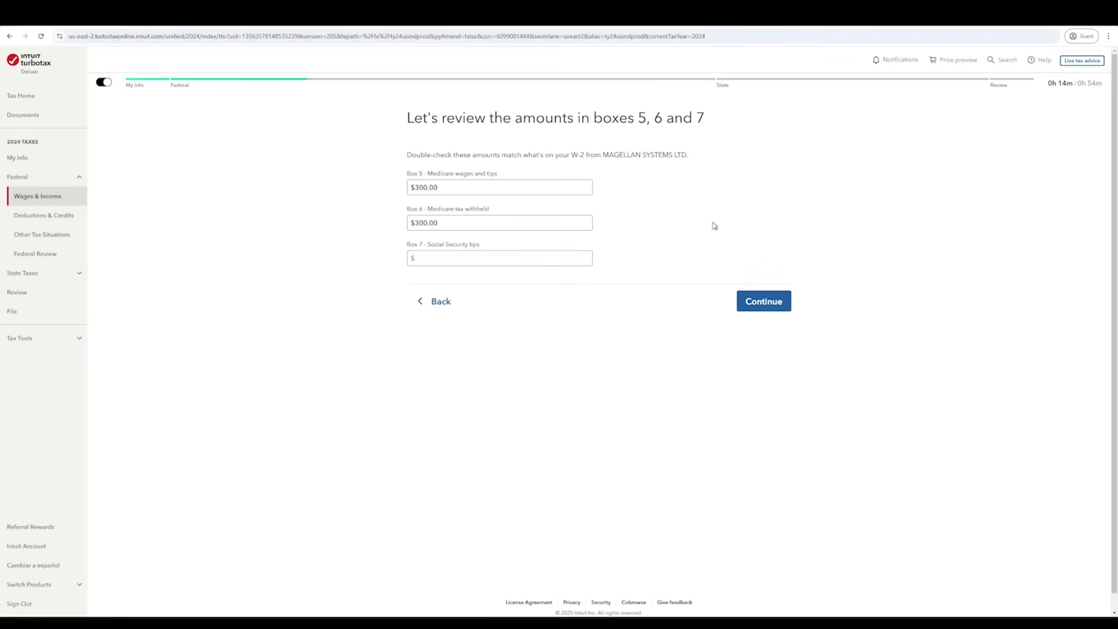
{"action": "left_click", "coordinate": [751, 303]}
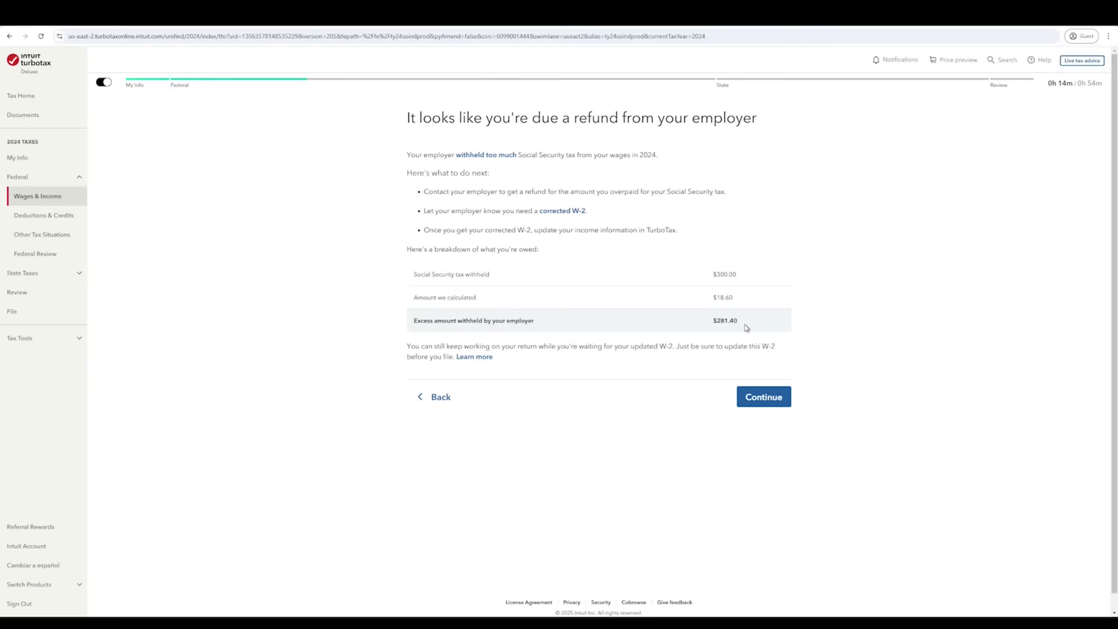
{"action": "left_click", "coordinate": [783, 404]}
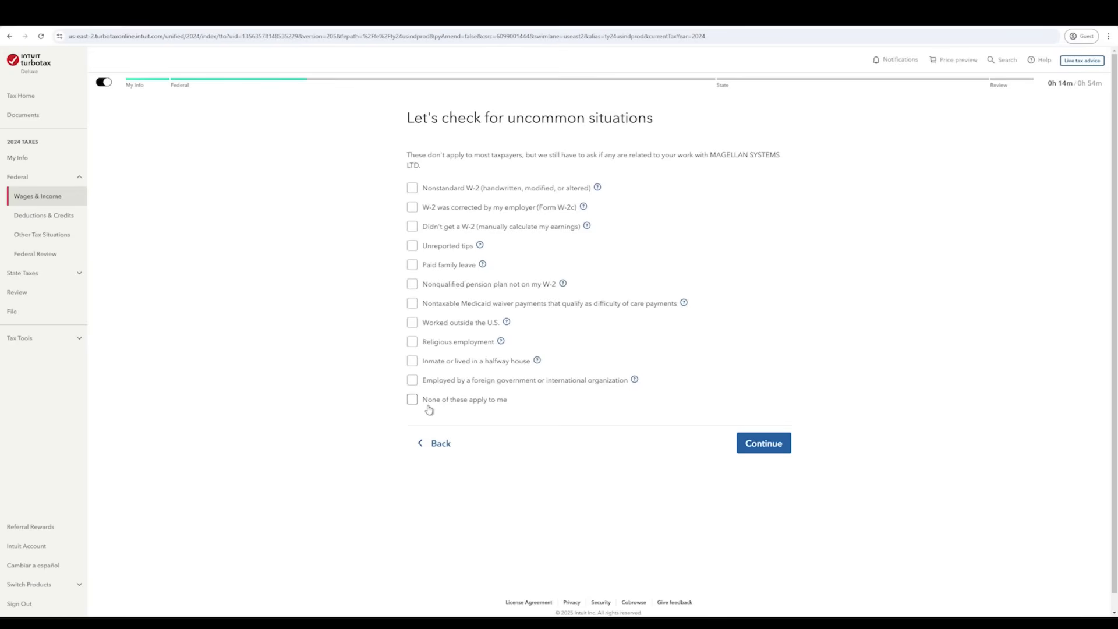
- Tick then clear Nontaxable Medicaid waiver payments, leaving no uncommon situations marked, and continue
{"action": "left_click", "coordinate": [413, 303]}
{"action": "left_click", "coordinate": [412, 306]}
{"action": "left_click", "coordinate": [769, 445]}
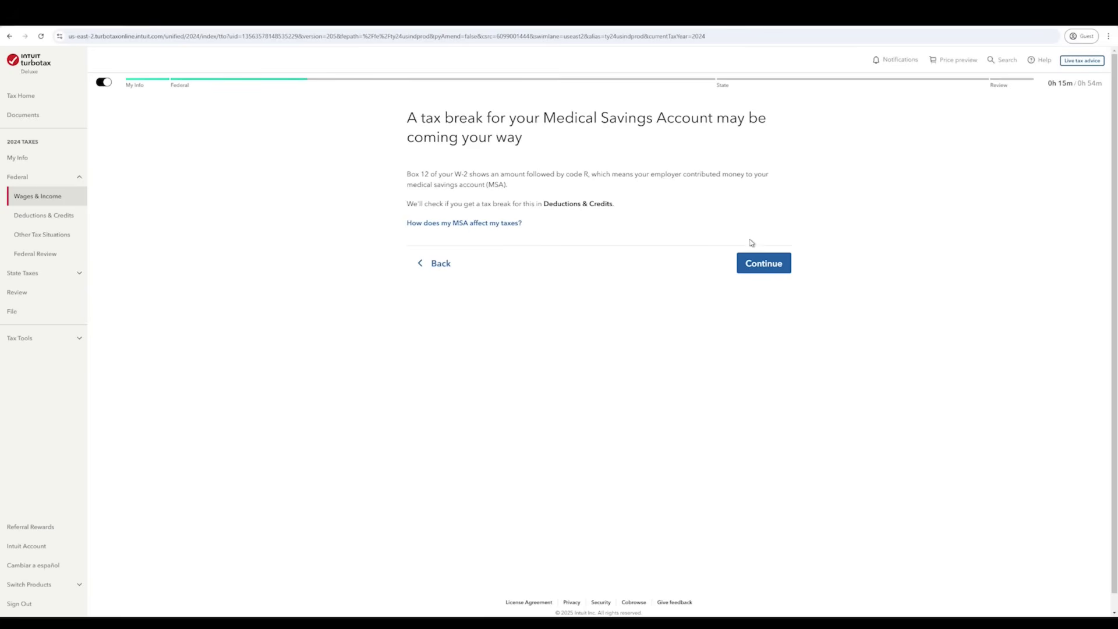
- Continue past the Medical Savings Account notice and mark the W-2 summary done
{"action": "left_click", "coordinate": [776, 265]}
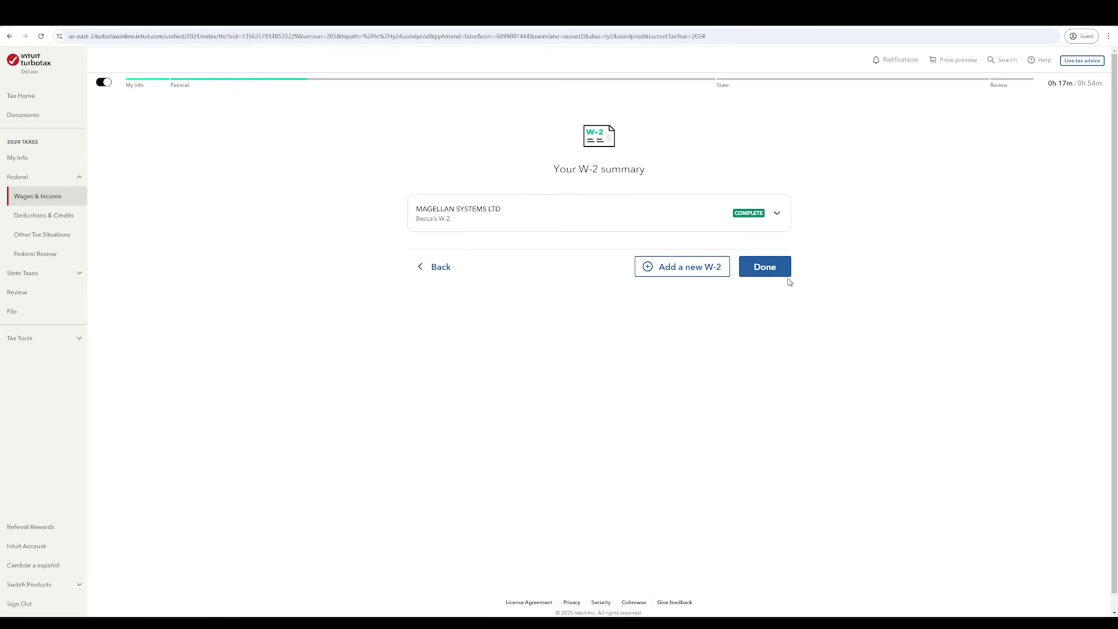
{"action": "left_click", "coordinate": [765, 267]}
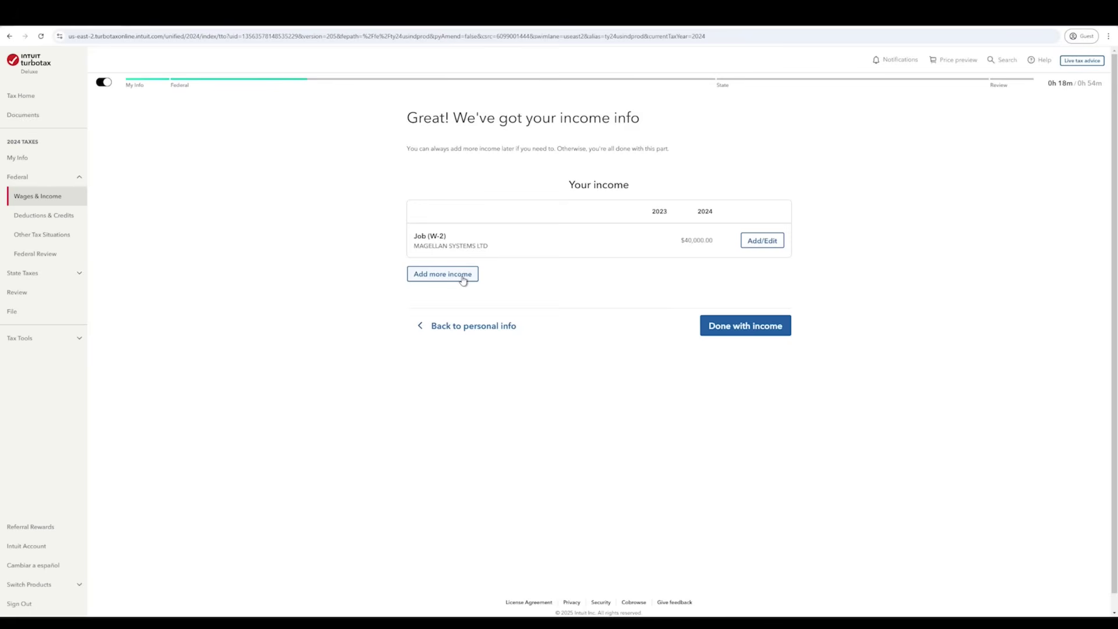
- Show more income types and expand the Self-Employment and Other Common Income categories
{"action": "left_click", "coordinate": [425, 279]}
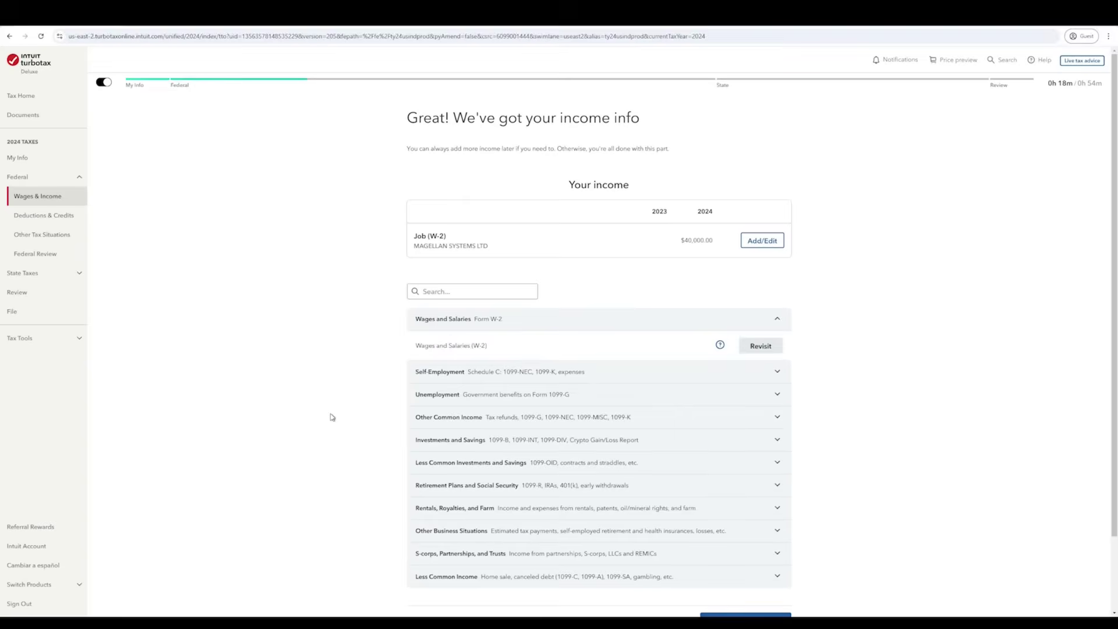
{"action": "scroll", "coordinate": [332, 417], "scroll_direction": "down", "scroll_amount": 1}
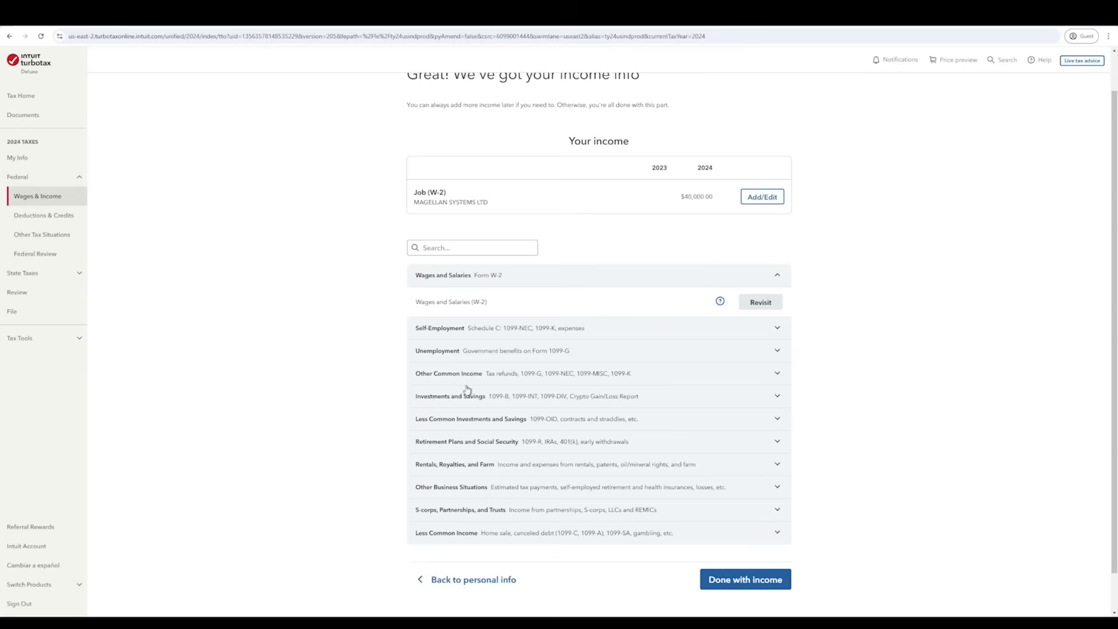
{"action": "left_click", "coordinate": [778, 327]}
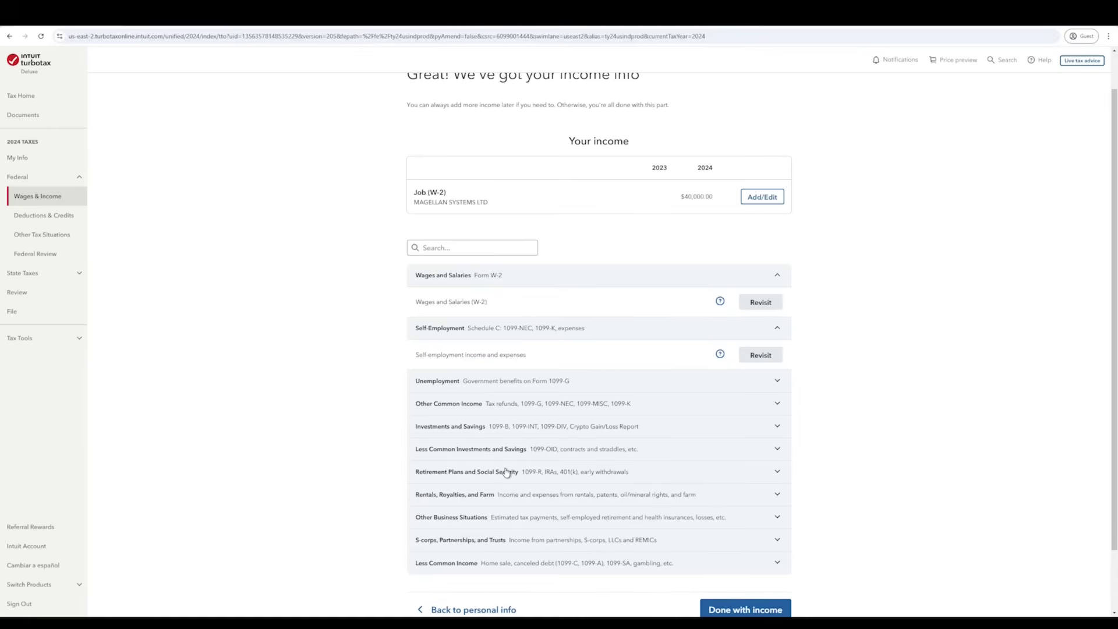
{"action": "left_click", "coordinate": [639, 404]}
- Look through the listed income types, then collapse Other Common Income
{"action": "scroll", "coordinate": [507, 505], "scroll_direction": "down", "scroll_amount": 1}
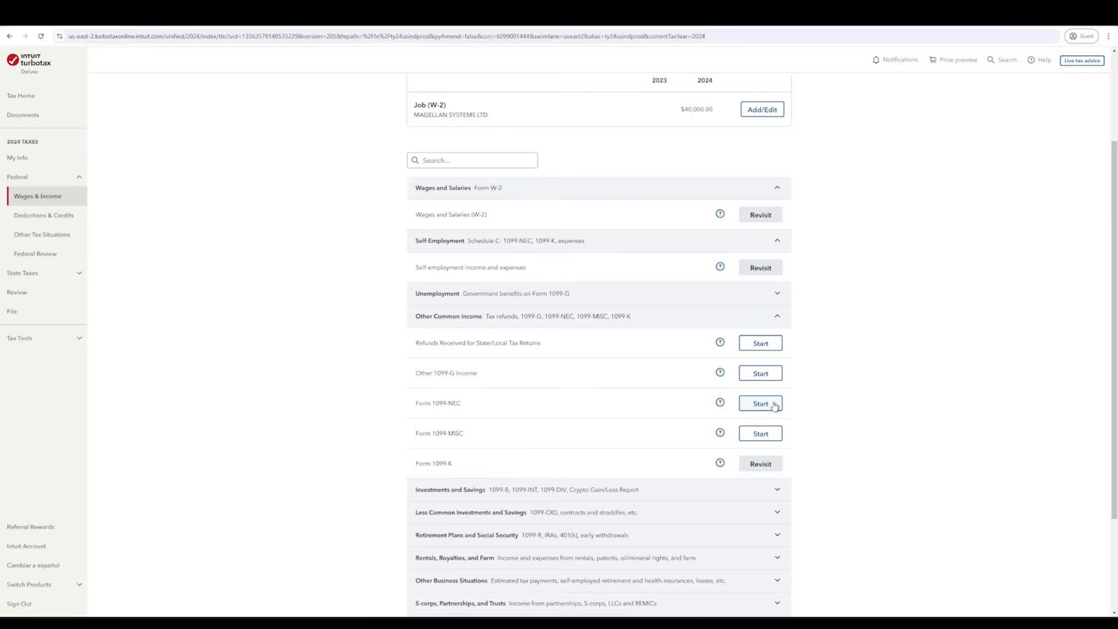
{"action": "scroll", "coordinate": [652, 437], "scroll_direction": "up", "scroll_amount": 3}
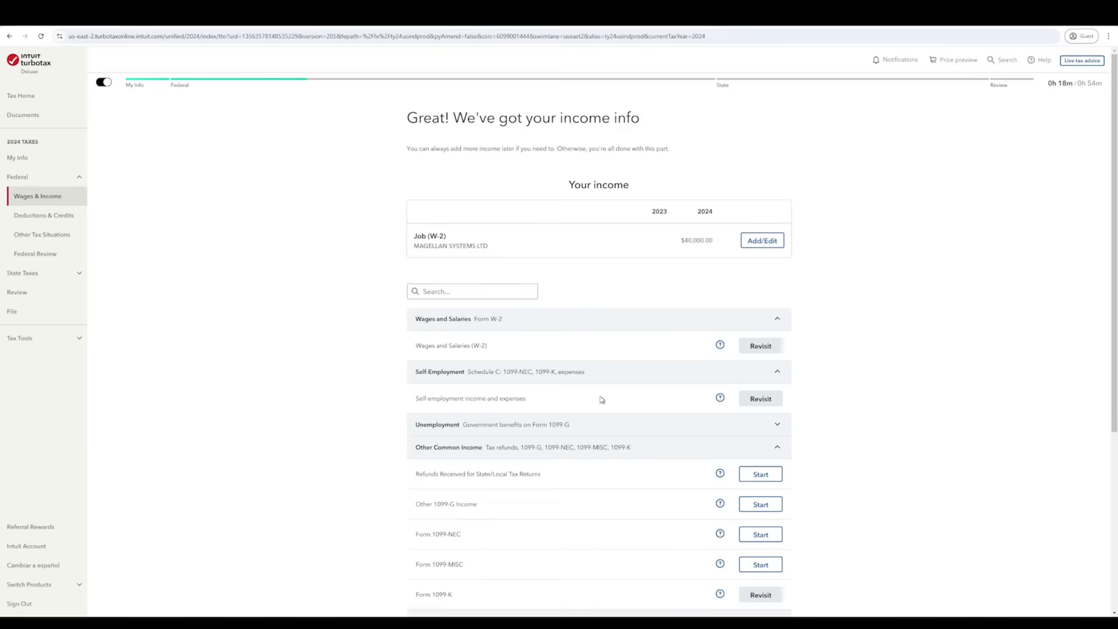
{"action": "scroll", "coordinate": [597, 399], "scroll_direction": "down", "scroll_amount": 3}
{"action": "scroll", "coordinate": [585, 404], "scroll_direction": "down", "scroll_amount": 3}
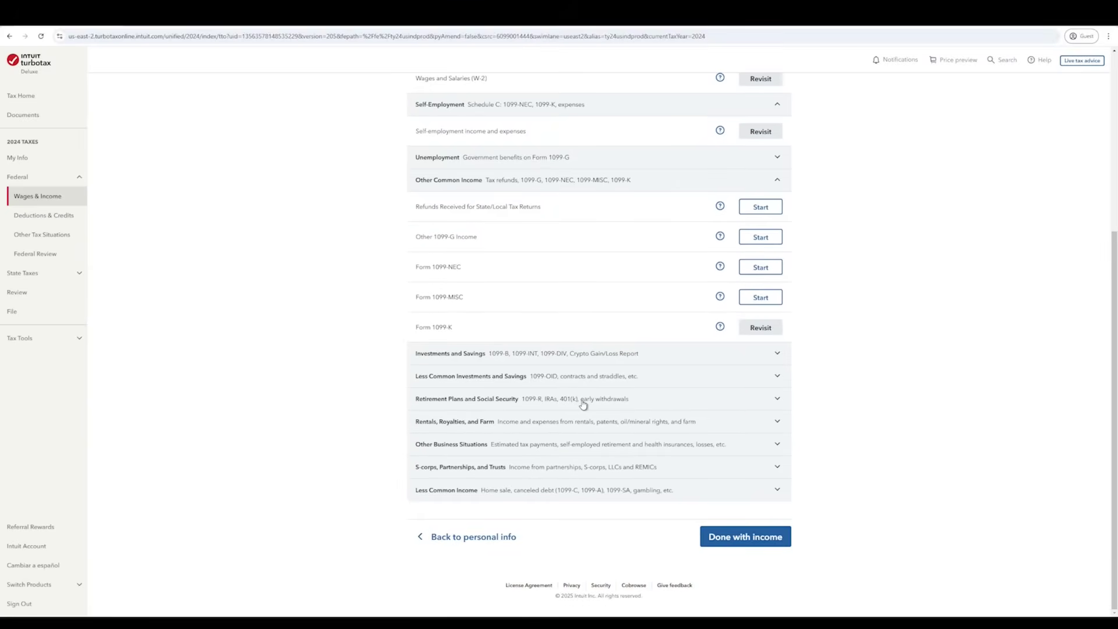
{"action": "scroll", "coordinate": [585, 406], "scroll_direction": "up", "scroll_amount": 3}
{"action": "scroll", "coordinate": [585, 410], "scroll_direction": "up", "scroll_amount": 3}
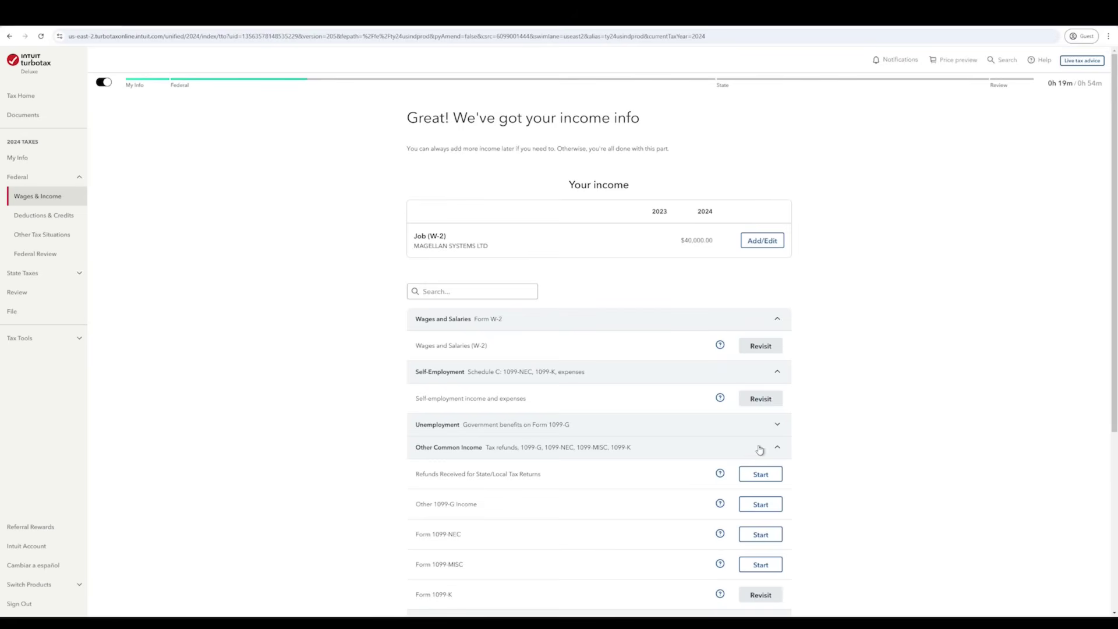
{"action": "scroll", "coordinate": [770, 354], "scroll_direction": "down", "scroll_amount": 2}
{"action": "left_click", "coordinate": [778, 318]}
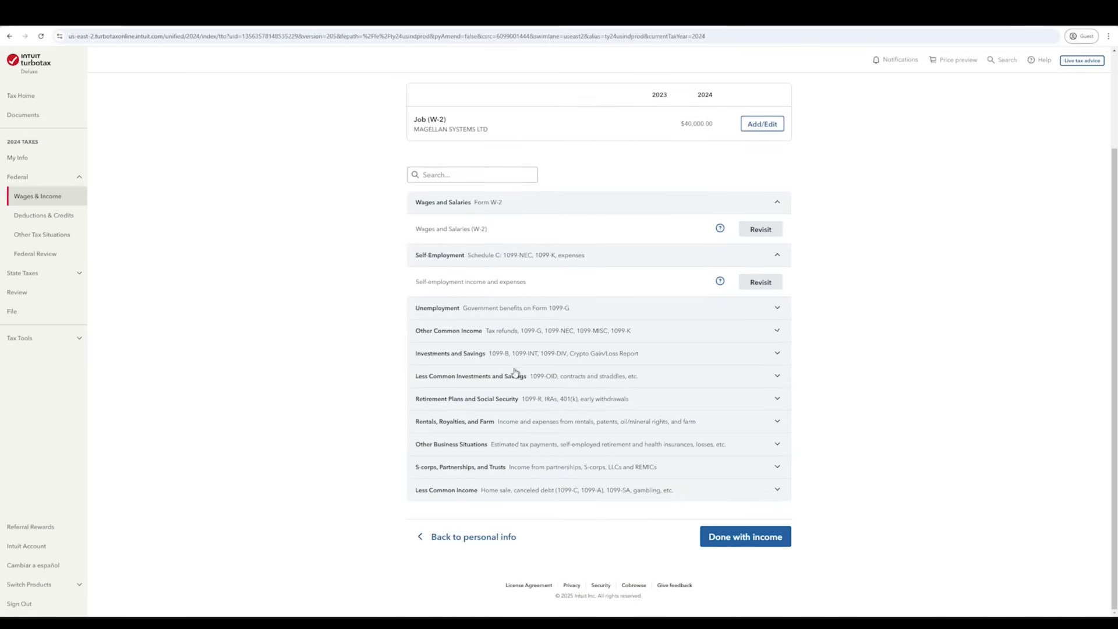
{"action": "scroll", "coordinate": [541, 475], "scroll_direction": "up", "scroll_amount": 3}
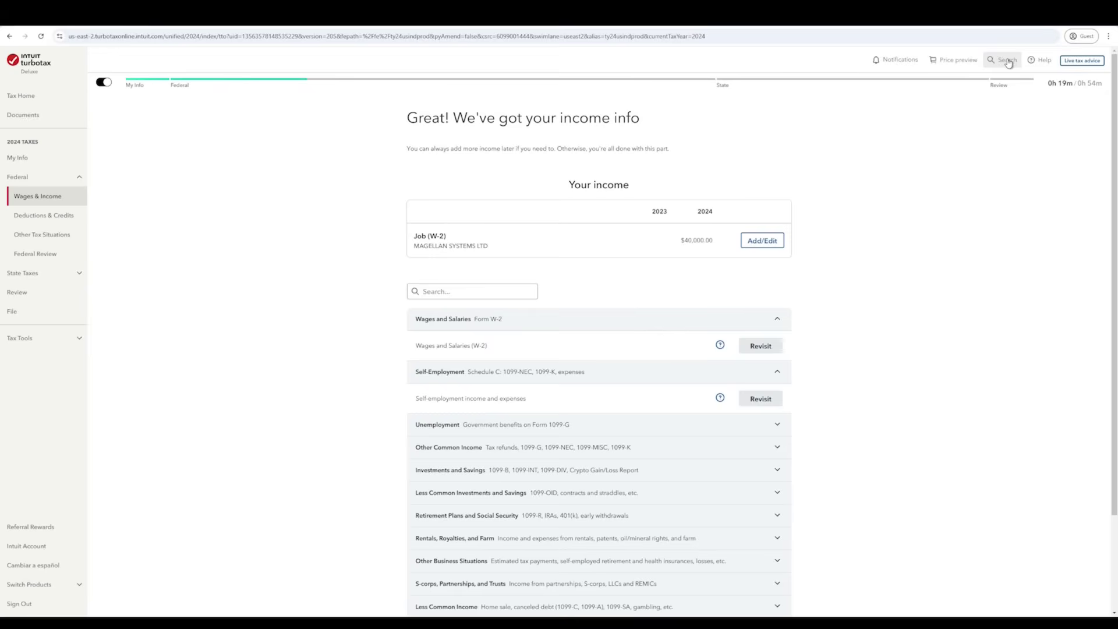
- Search help for '1099-k', jump to the 1099-K section, and close the search panel
{"action": "left_click", "coordinate": [1008, 61]}
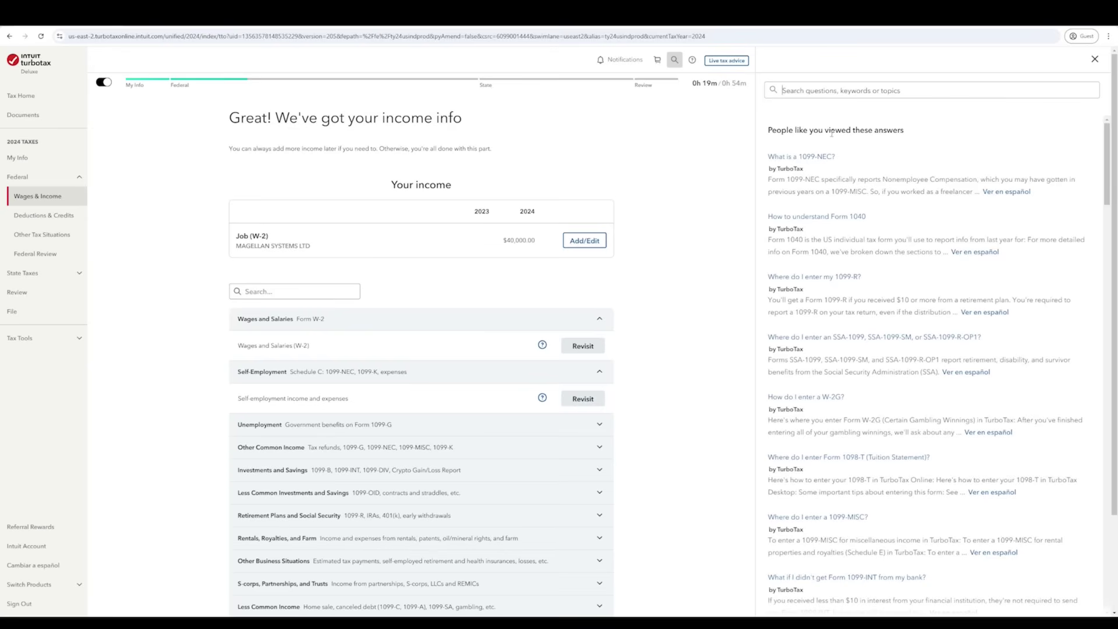
{"action": "type", "text": "1099-k"}
{"action": "key", "text": "Return"}
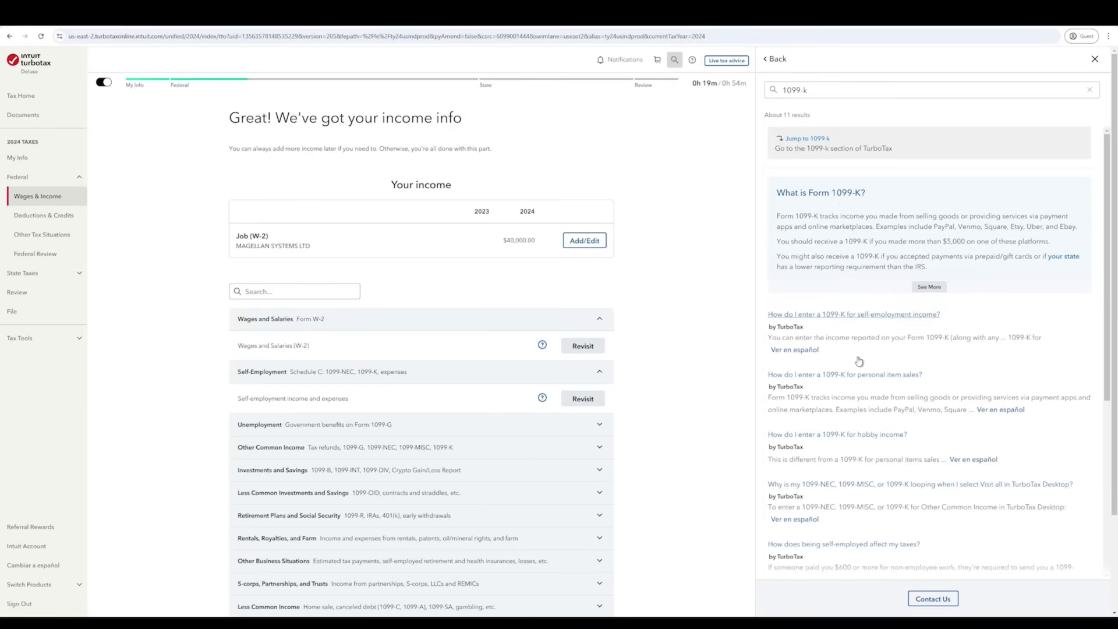
{"action": "left_click", "coordinate": [820, 145]}
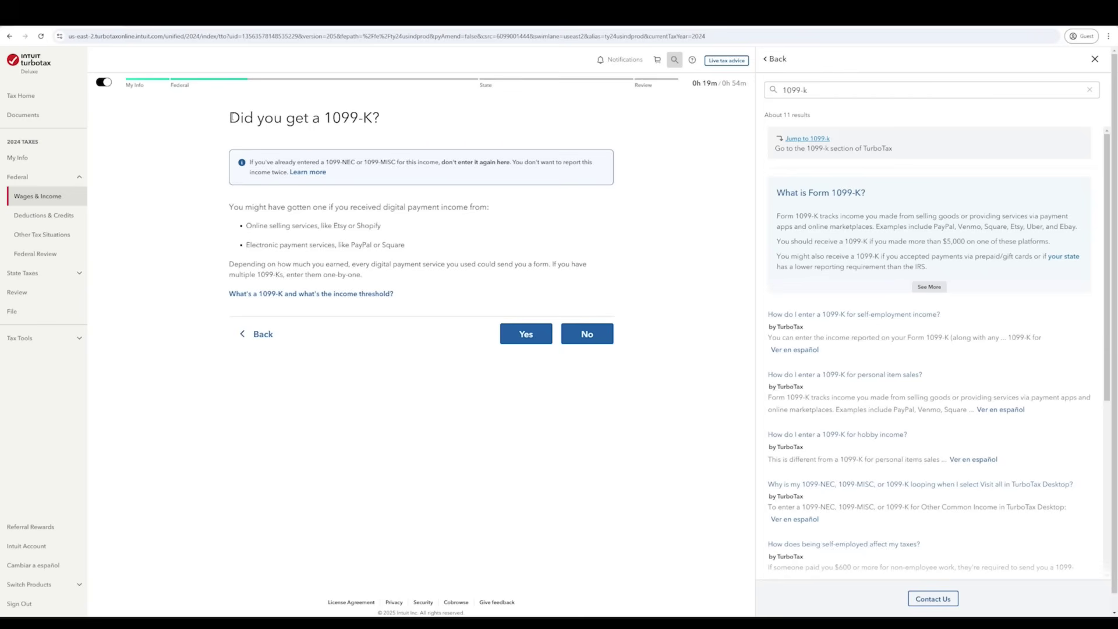
{"action": "left_click", "coordinate": [1095, 59]}
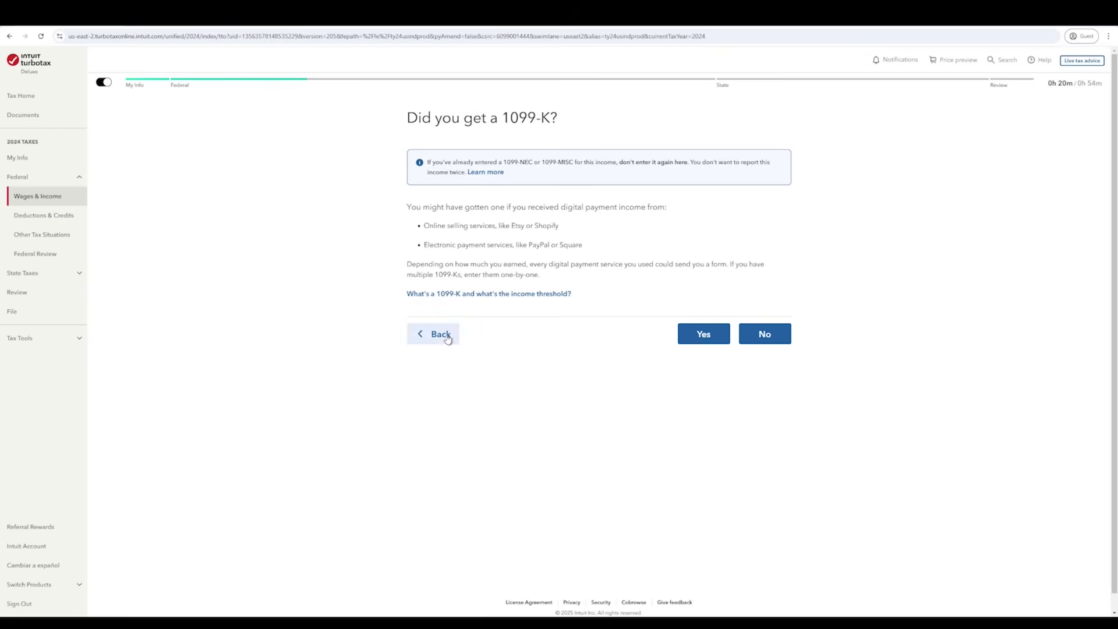
- Go back to the income summary, collapse Other Common Income, and finish the income section
{"action": "left_click", "coordinate": [448, 339]}
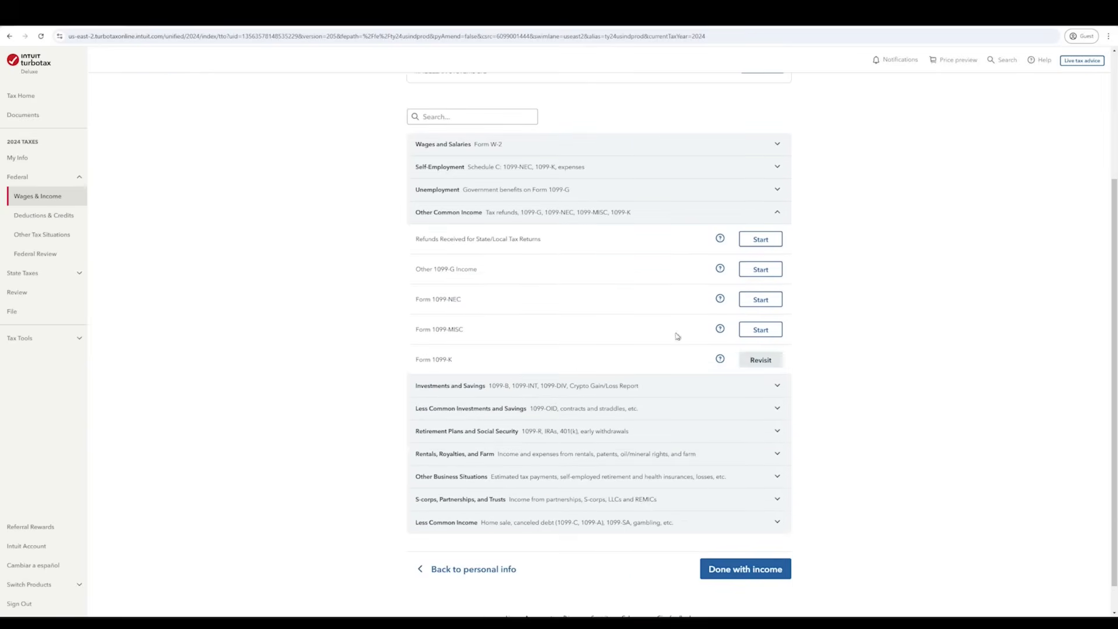
{"action": "left_click", "coordinate": [781, 214]}
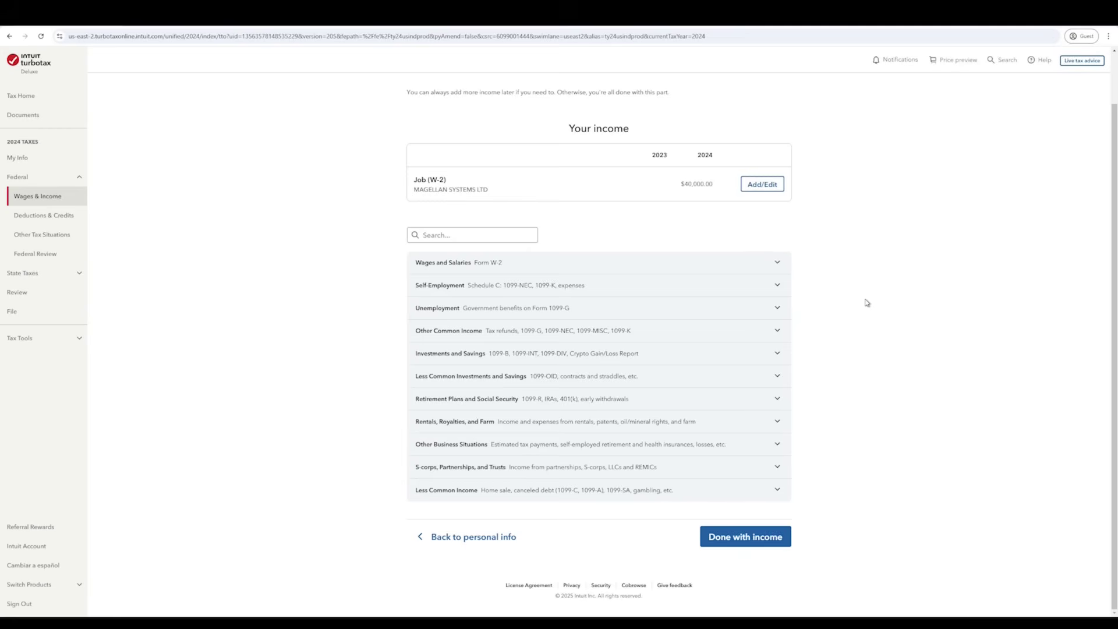
{"action": "scroll", "coordinate": [873, 309], "scroll_direction": "up", "scroll_amount": 1}
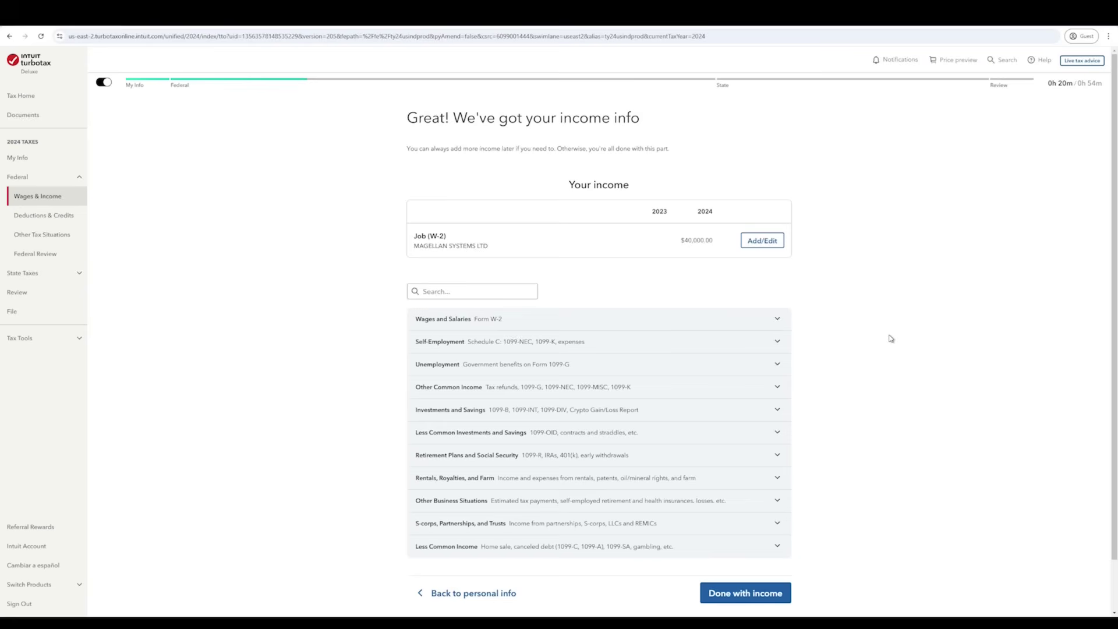
{"action": "scroll", "coordinate": [876, 364], "scroll_direction": "down", "scroll_amount": 1}
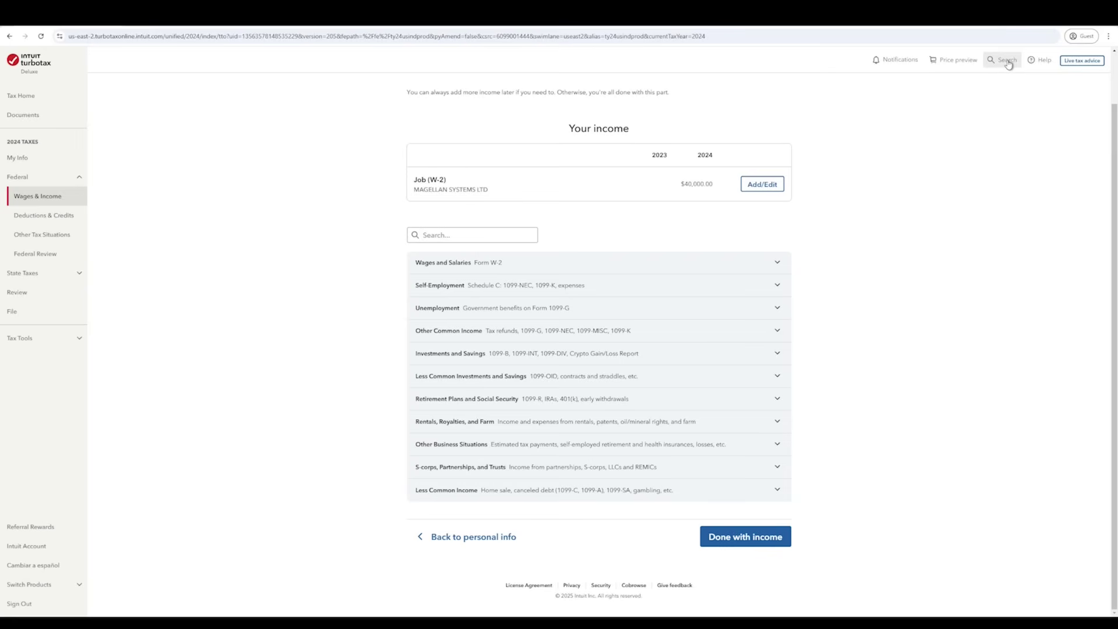
{"action": "scroll", "coordinate": [647, 303], "scroll_direction": "up", "scroll_amount": 1}
{"action": "scroll", "coordinate": [664, 344], "scroll_direction": "down", "scroll_amount": 1}
{"action": "left_click", "coordinate": [723, 540]}
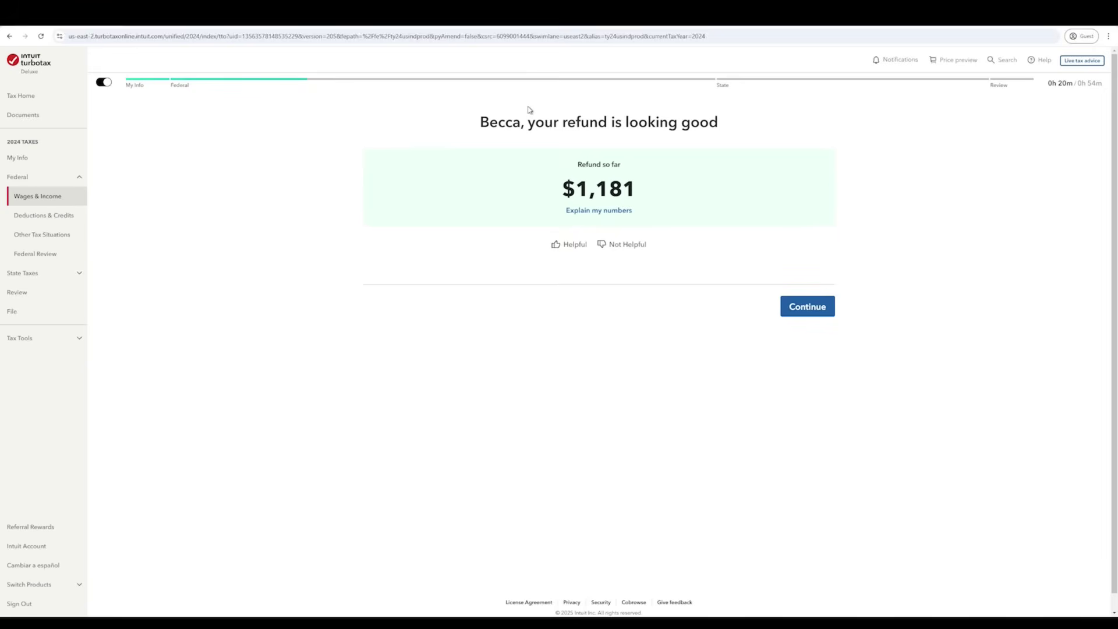
- Review the refund breakdown of $4,000 taxes paid against $2,819 owed, then close it
{"action": "left_click", "coordinate": [607, 212]}
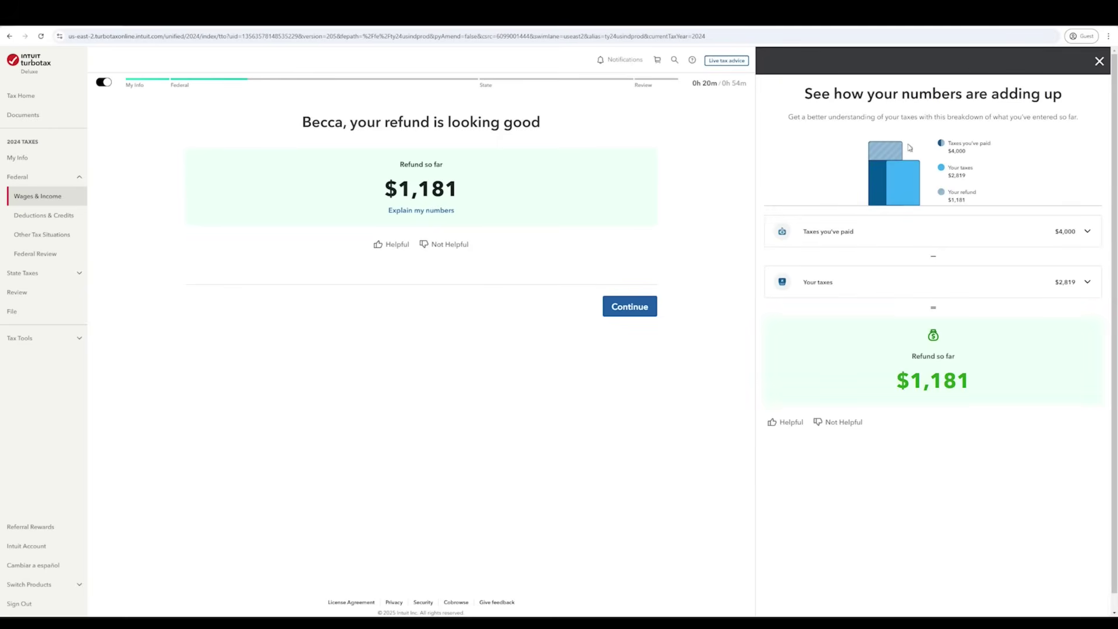
{"action": "left_click", "coordinate": [1089, 232]}
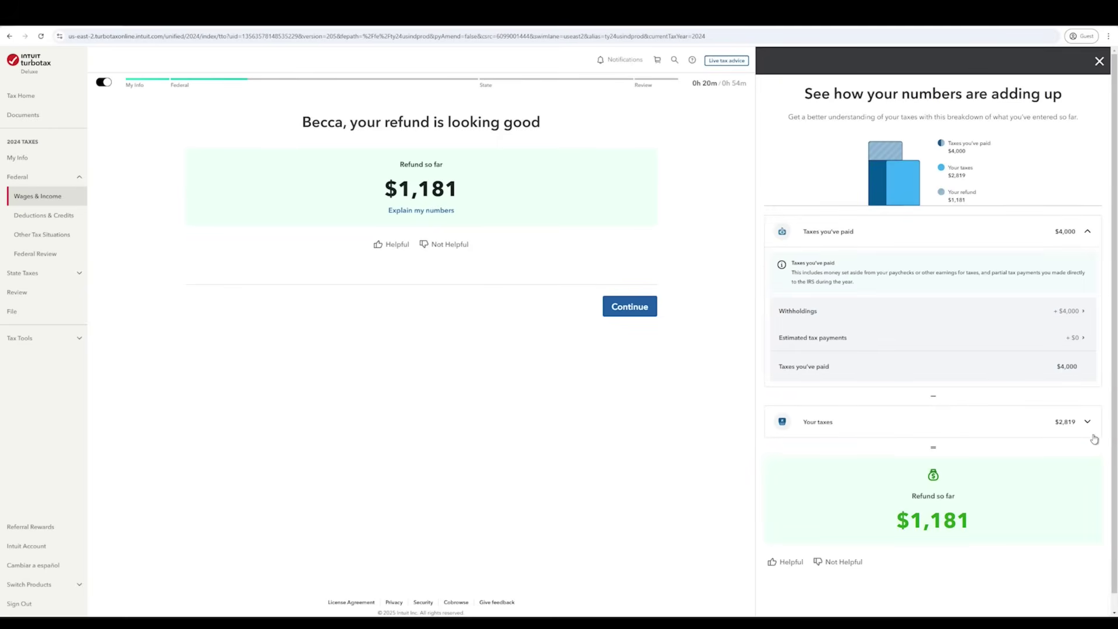
{"action": "left_click", "coordinate": [1087, 422]}
{"action": "scroll", "coordinate": [1000, 482], "scroll_direction": "down", "scroll_amount": 5}
{"action": "scroll", "coordinate": [1031, 442], "scroll_direction": "up", "scroll_amount": 5}
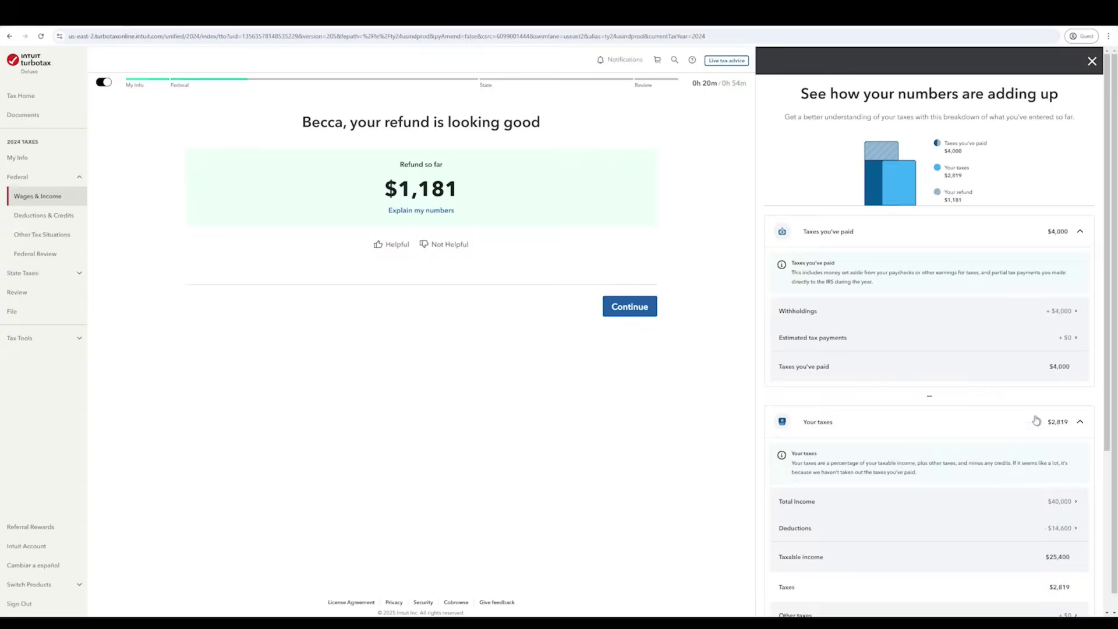
{"action": "left_click", "coordinate": [1092, 60]}
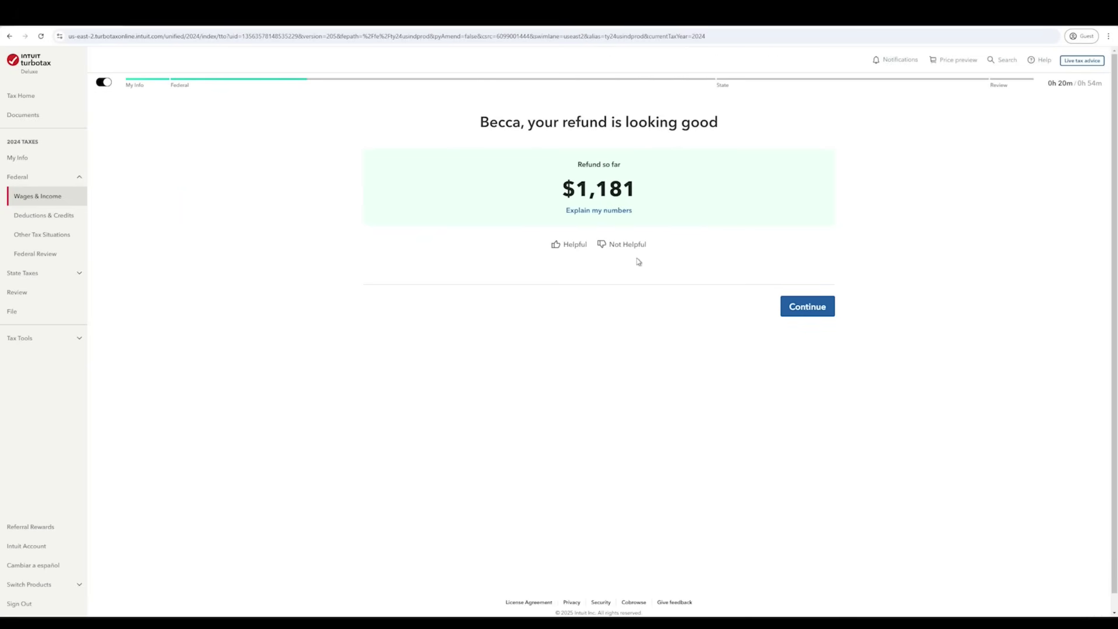
- Get past the refund update, keep the current plan without Live Assisted, and skip the tax experts notice
{"action": "left_click", "coordinate": [813, 320]}
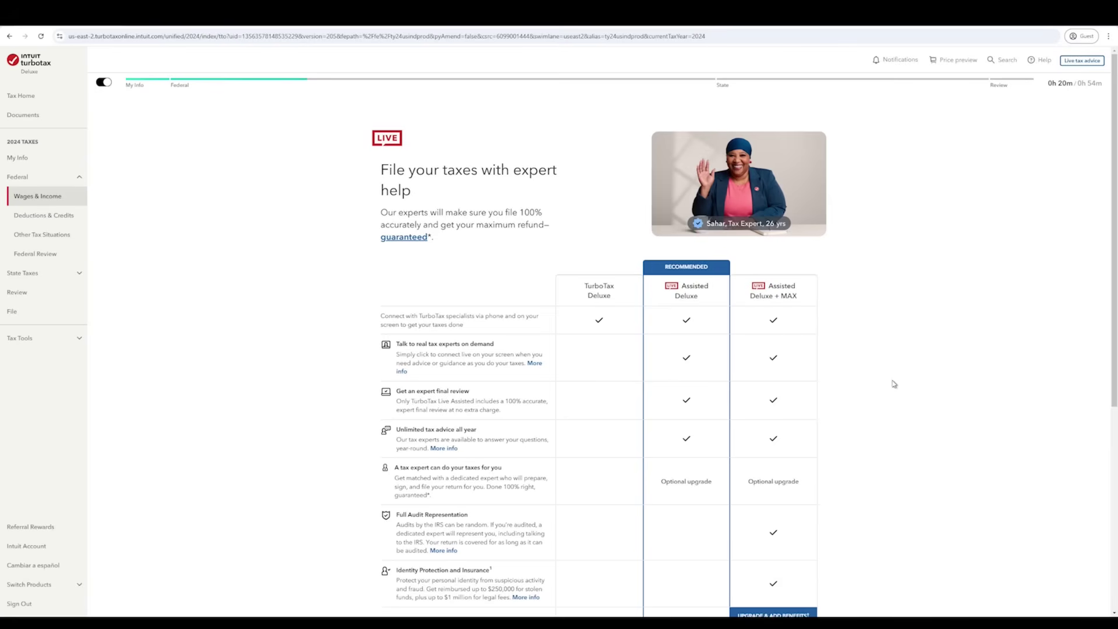
{"action": "scroll", "coordinate": [831, 387], "scroll_direction": "down", "scroll_amount": 3}
{"action": "scroll", "coordinate": [833, 389], "scroll_direction": "down", "scroll_amount": 2}
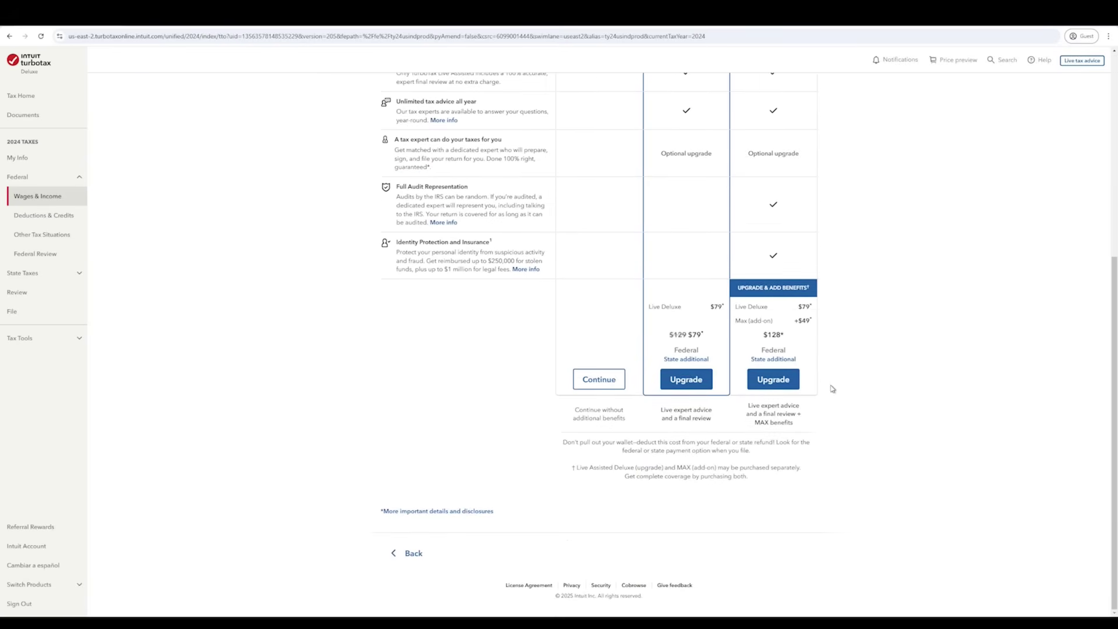
{"action": "left_click", "coordinate": [599, 379]}
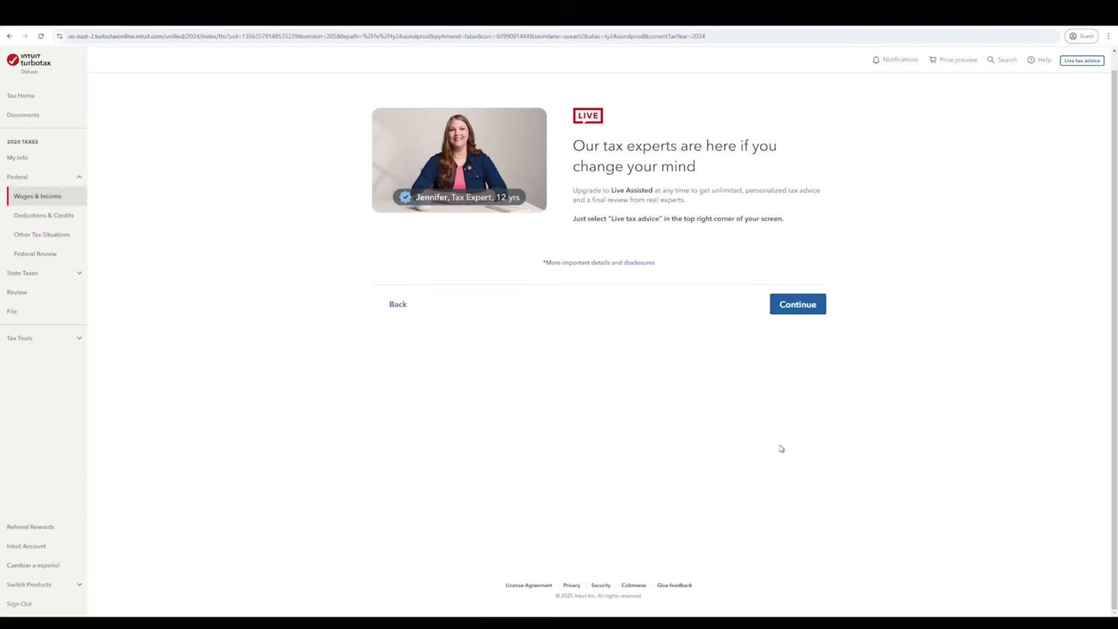
{"action": "left_click", "coordinate": [791, 318]}
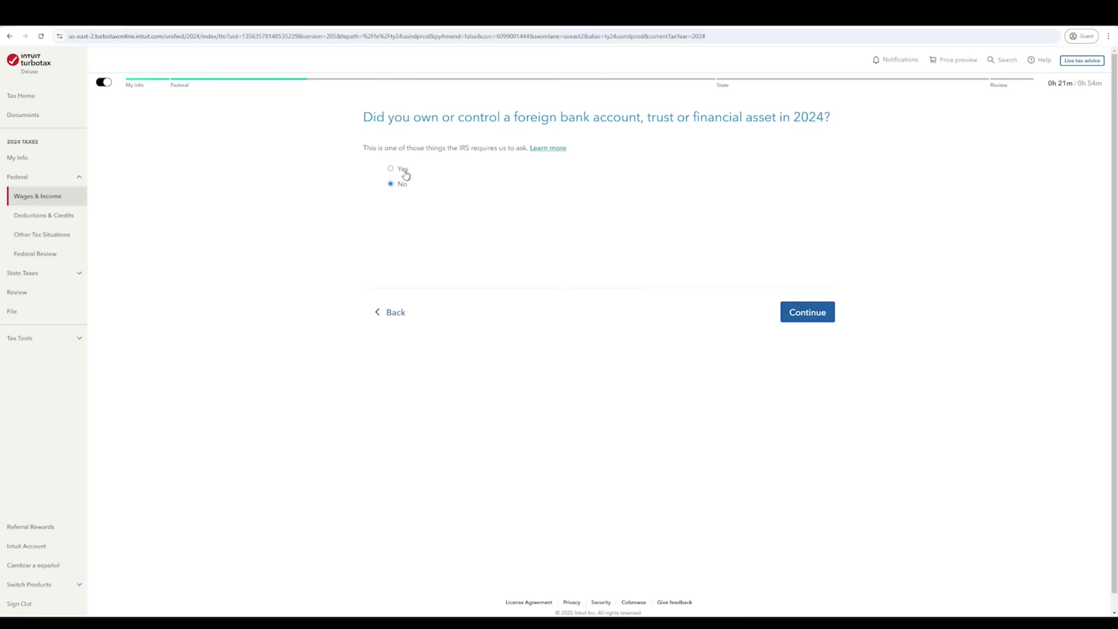
- Answer No to owning a foreign account and to a prior disaster distribution
{"action": "left_click", "coordinate": [401, 185]}
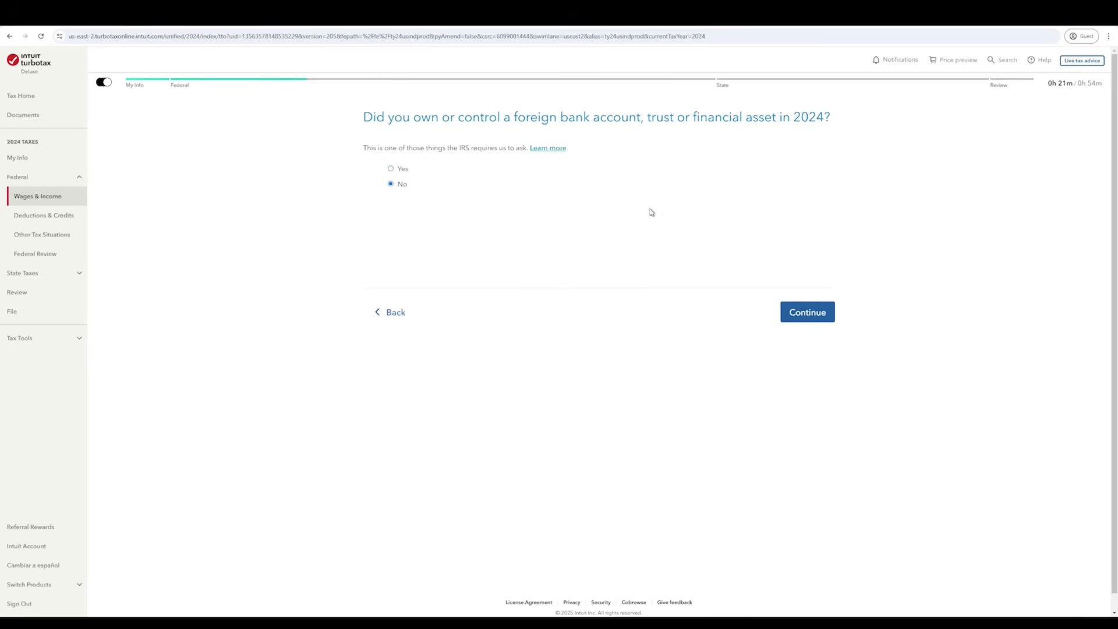
{"action": "left_click", "coordinate": [814, 319]}
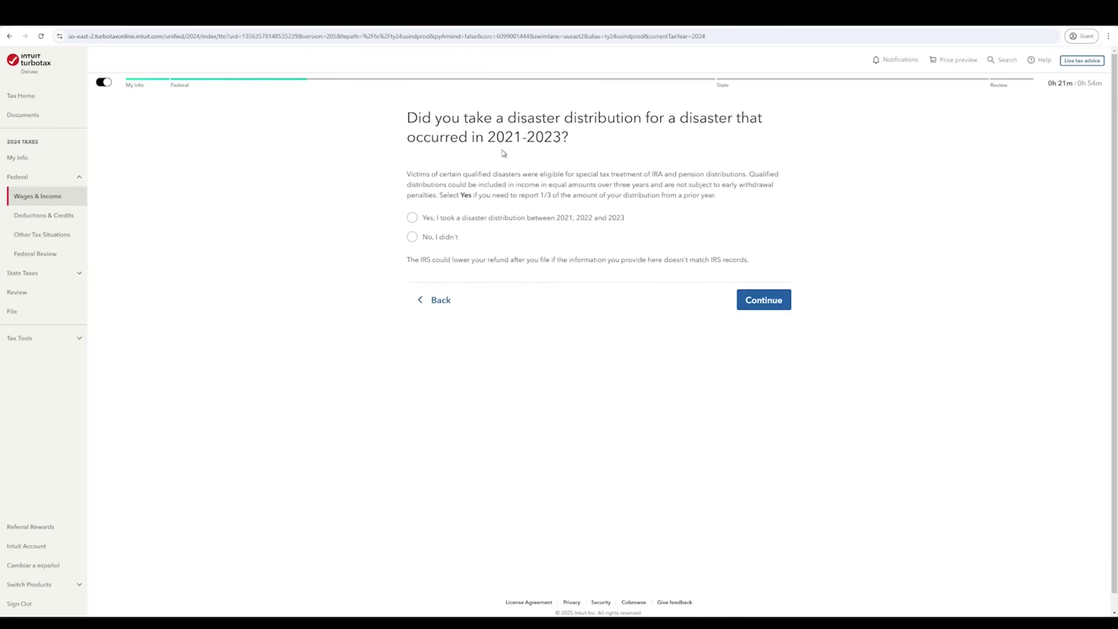
{"action": "left_click", "coordinate": [458, 239]}
{"action": "left_click", "coordinate": [757, 304]}
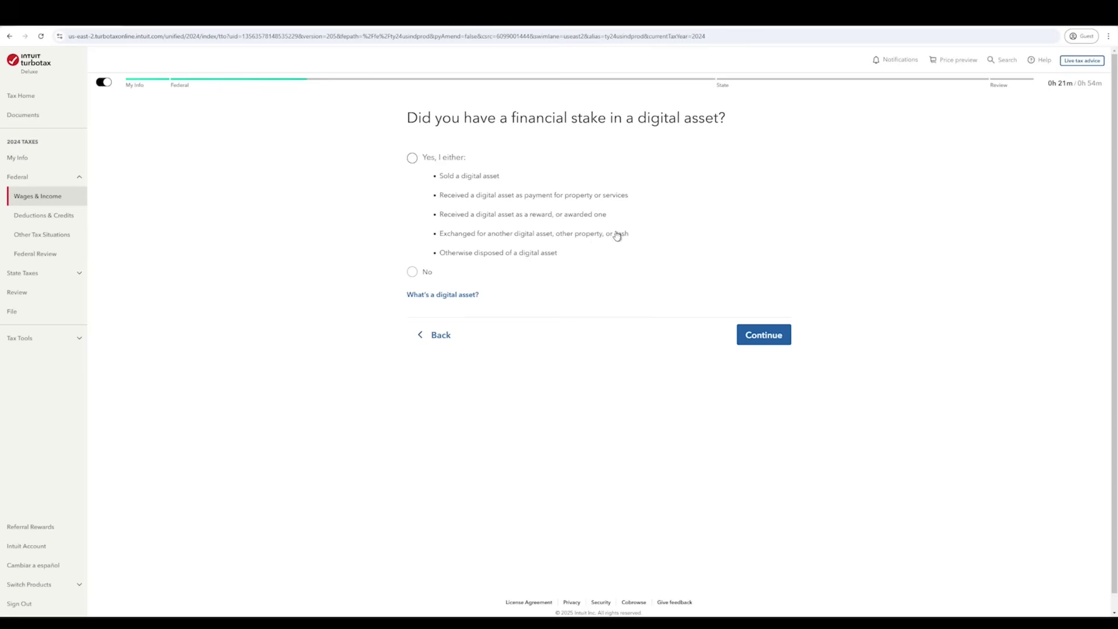
- Review the digital asset help, then answer No to holding a digital asset
{"action": "left_click", "coordinate": [456, 298]}
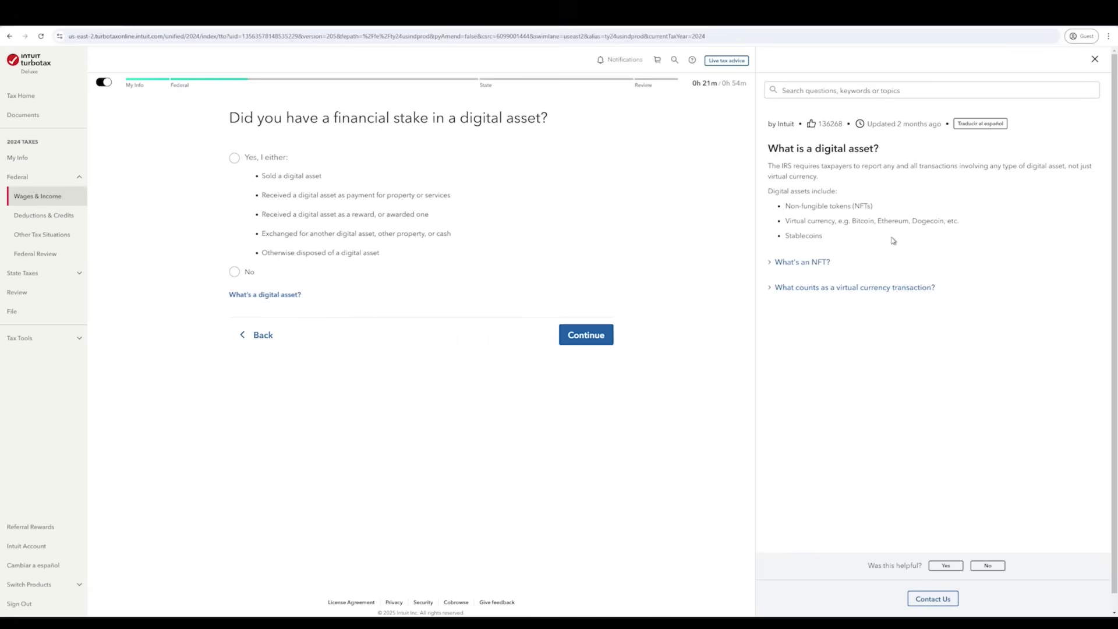
{"action": "left_click", "coordinate": [1095, 59]}
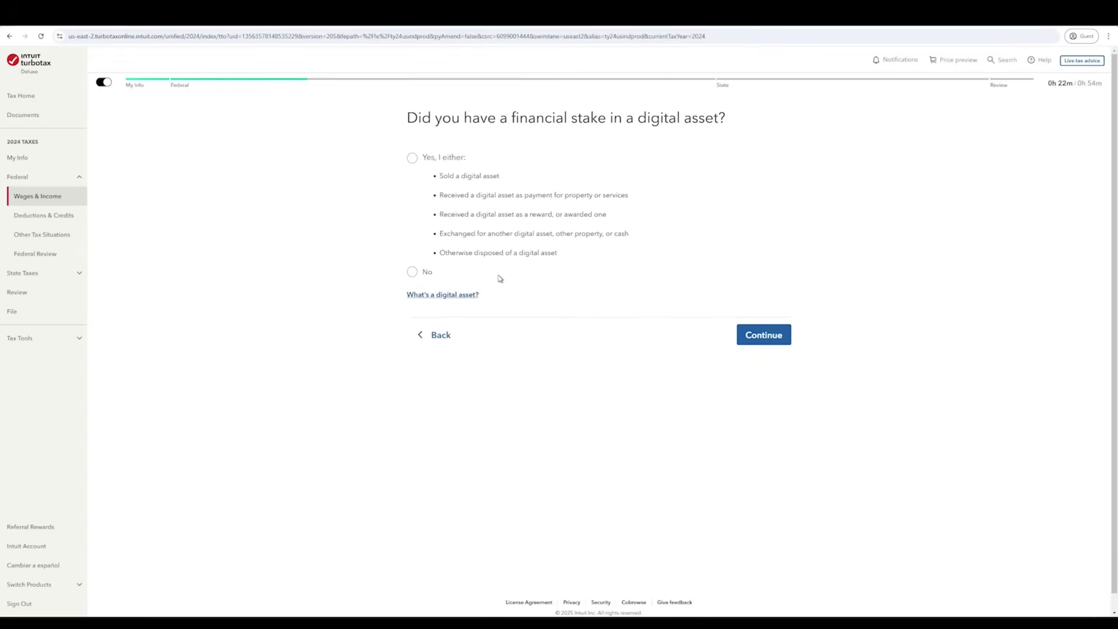
{"action": "left_click", "coordinate": [413, 272]}
{"action": "left_click", "coordinate": [752, 336]}
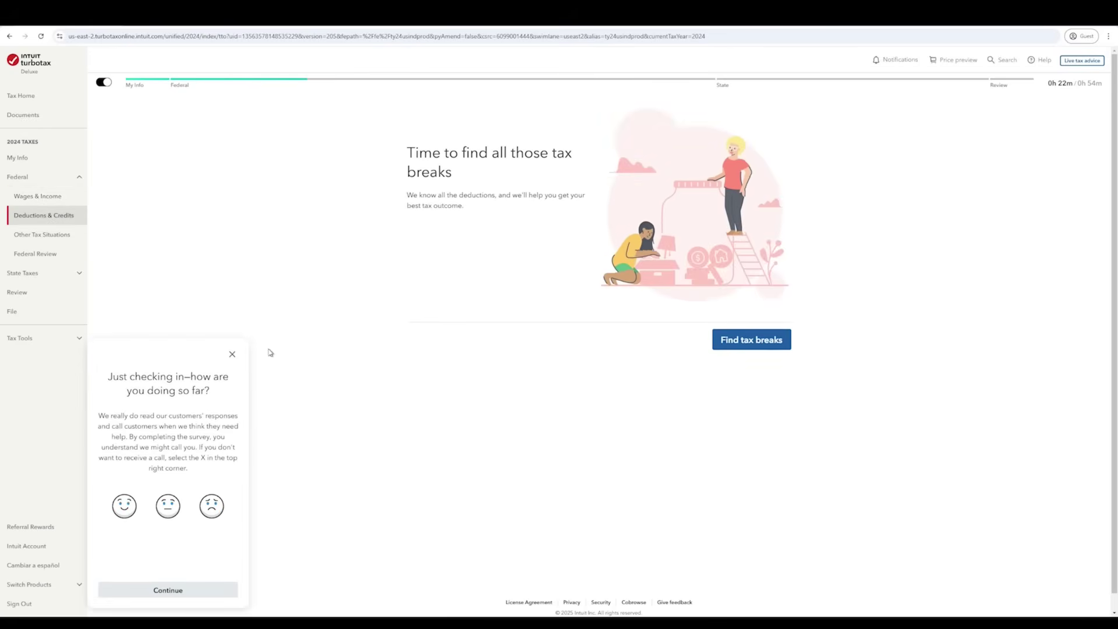
- Dismiss the feedback survey, look at Help me decide, and choose the standard deduction
{"action": "left_click", "coordinate": [232, 354]}
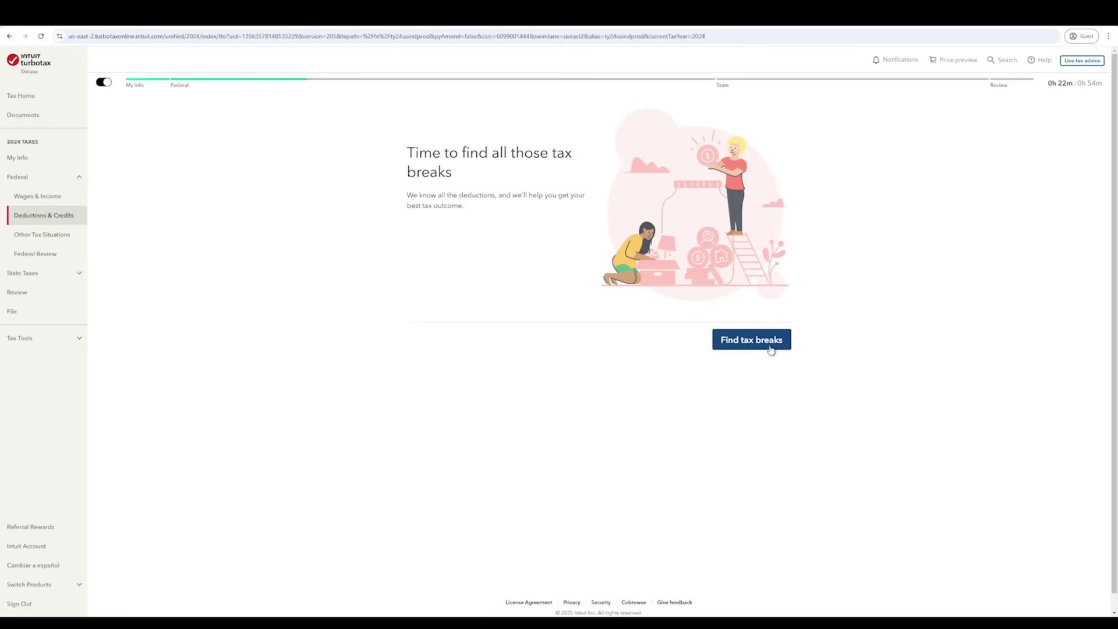
{"action": "left_click", "coordinate": [770, 350]}
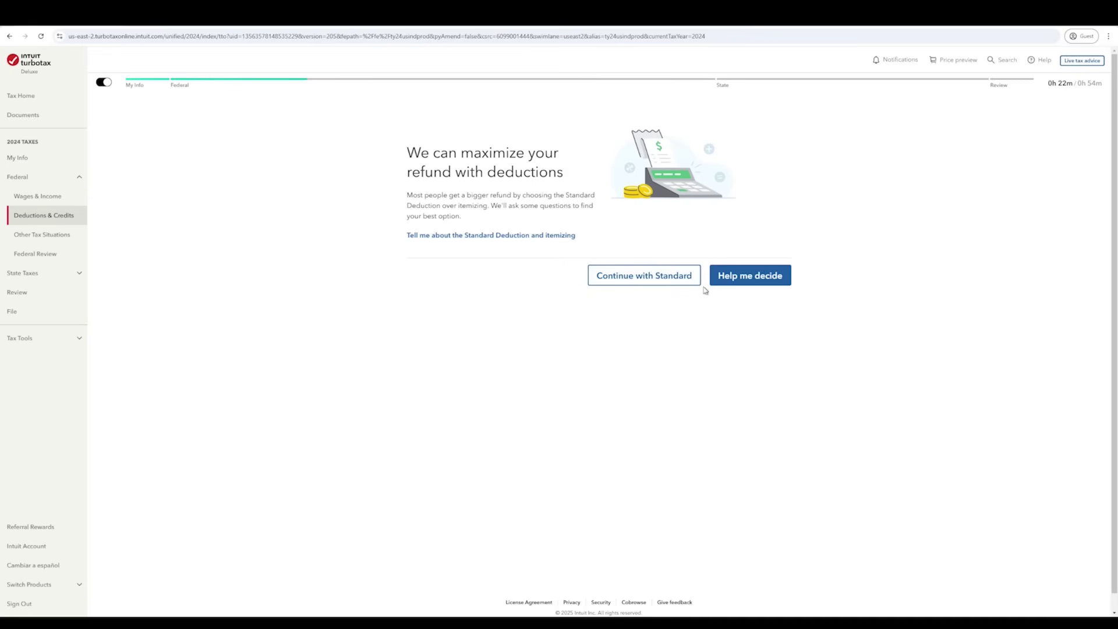
{"action": "left_click", "coordinate": [742, 277]}
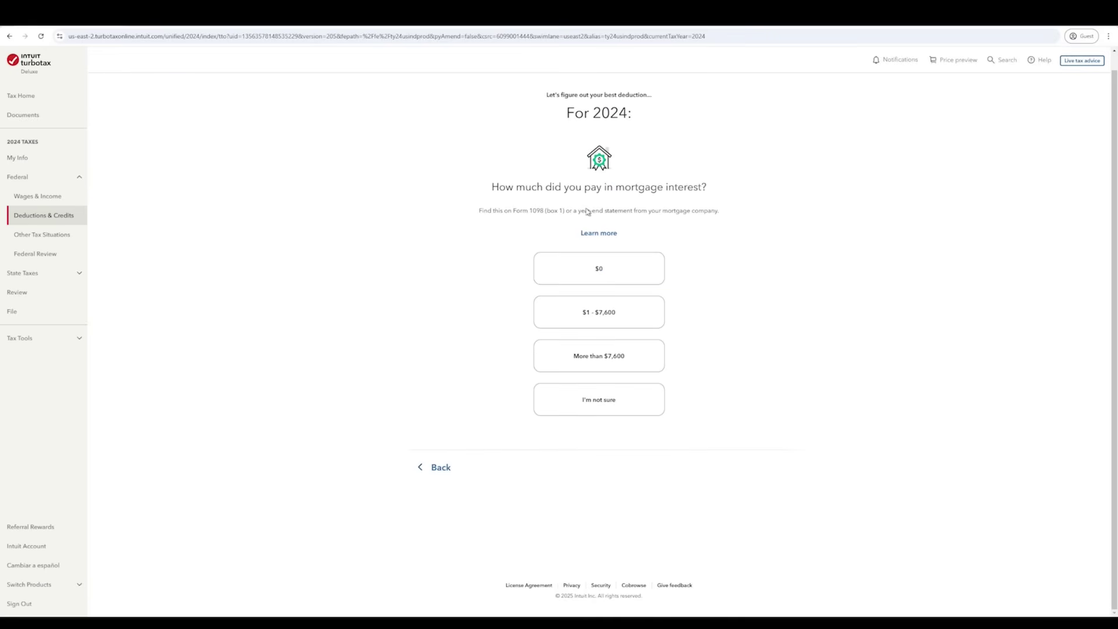
{"action": "left_click", "coordinate": [440, 467]}
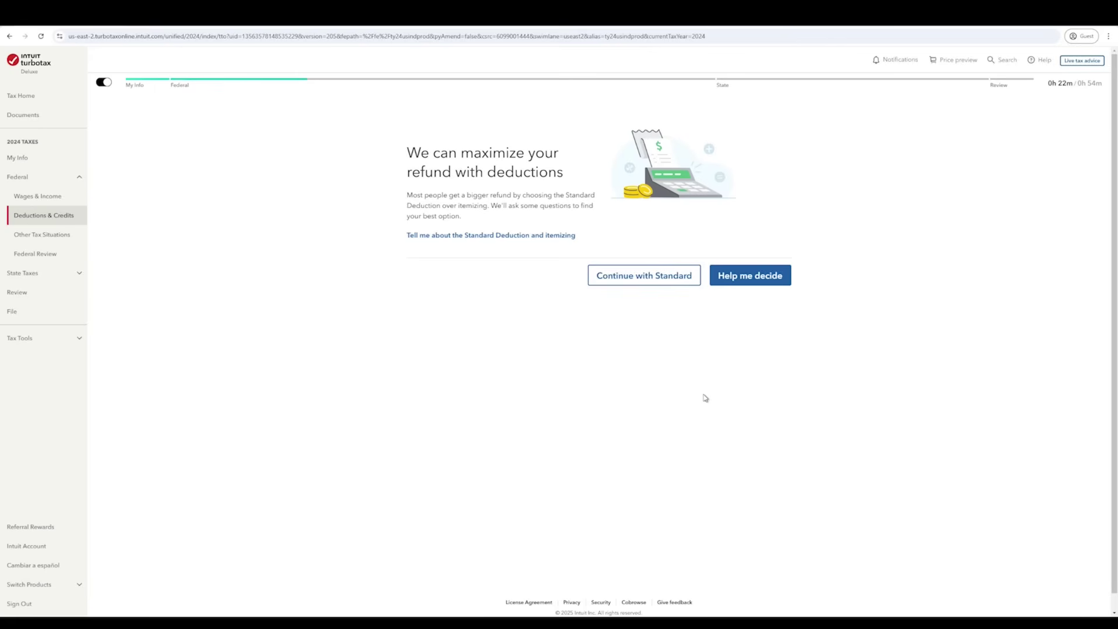
{"action": "left_click", "coordinate": [651, 284]}
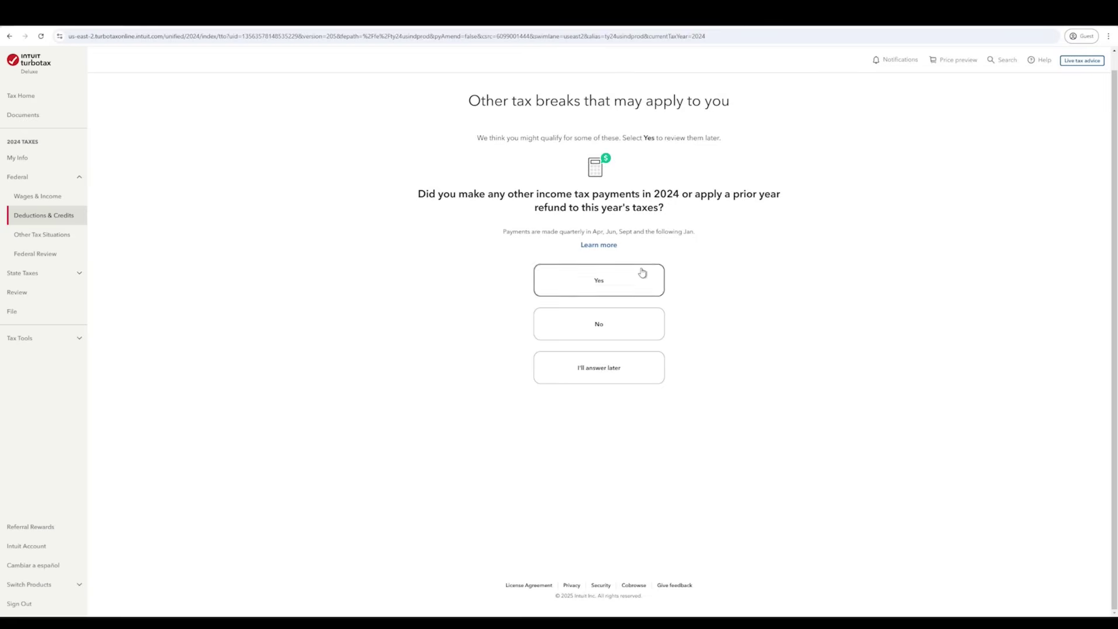
- Answer No to other 2024 tax payments and No to marketplace health insurance
{"action": "left_click", "coordinate": [599, 324]}
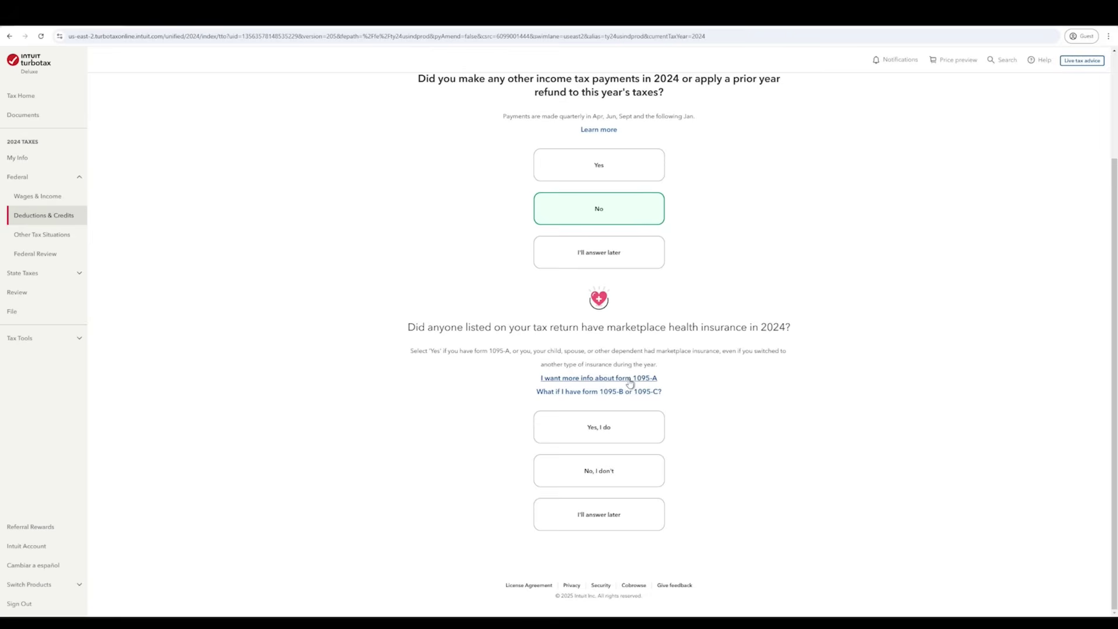
{"action": "left_click", "coordinate": [635, 481]}
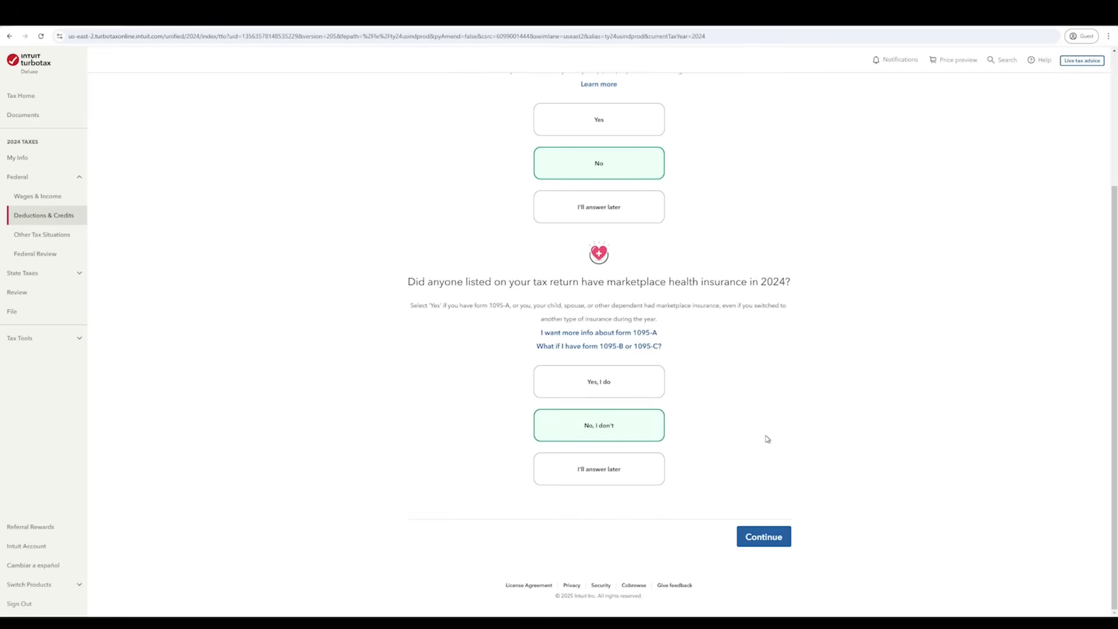
{"action": "scroll", "coordinate": [767, 440], "scroll_direction": "up", "scroll_amount": 2}
{"action": "scroll", "coordinate": [767, 448], "scroll_direction": "down", "scroll_amount": 2}
{"action": "left_click", "coordinate": [751, 541]}
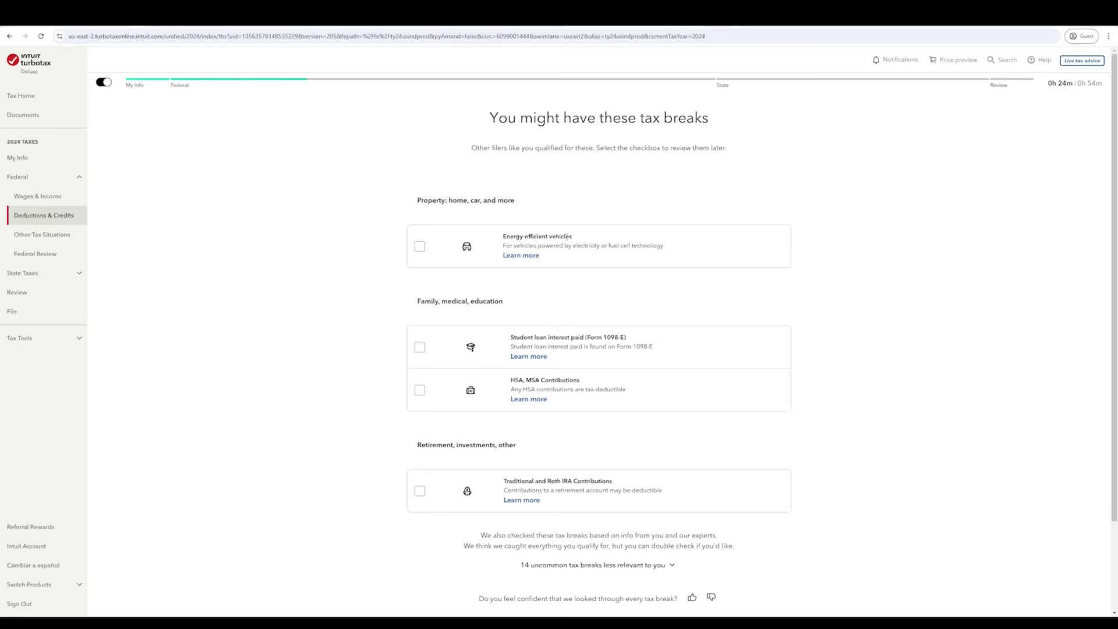
- Select HSA/MSA and Traditional/Roth IRA contributions as tax breaks, and answer No to Form 1095-A
{"action": "scroll", "coordinate": [524, 315], "scroll_direction": "down", "scroll_amount": 2}
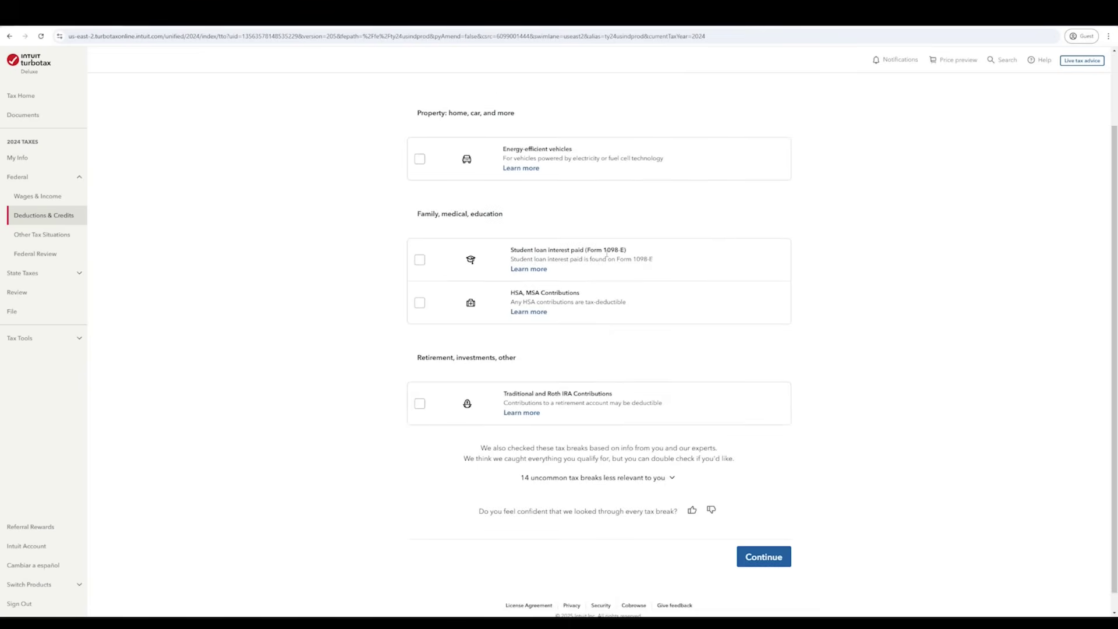
{"action": "left_click", "coordinate": [419, 308]}
{"action": "left_click", "coordinate": [421, 406]}
{"action": "left_click", "coordinate": [672, 479]}
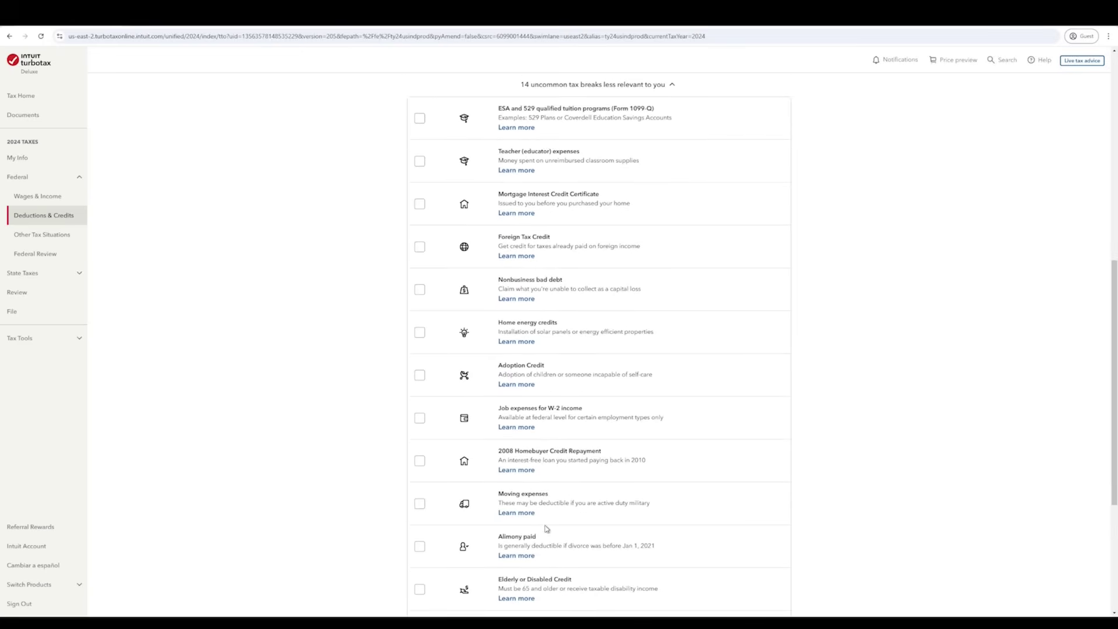
{"action": "scroll", "coordinate": [466, 495], "scroll_direction": "down", "scroll_amount": 4}
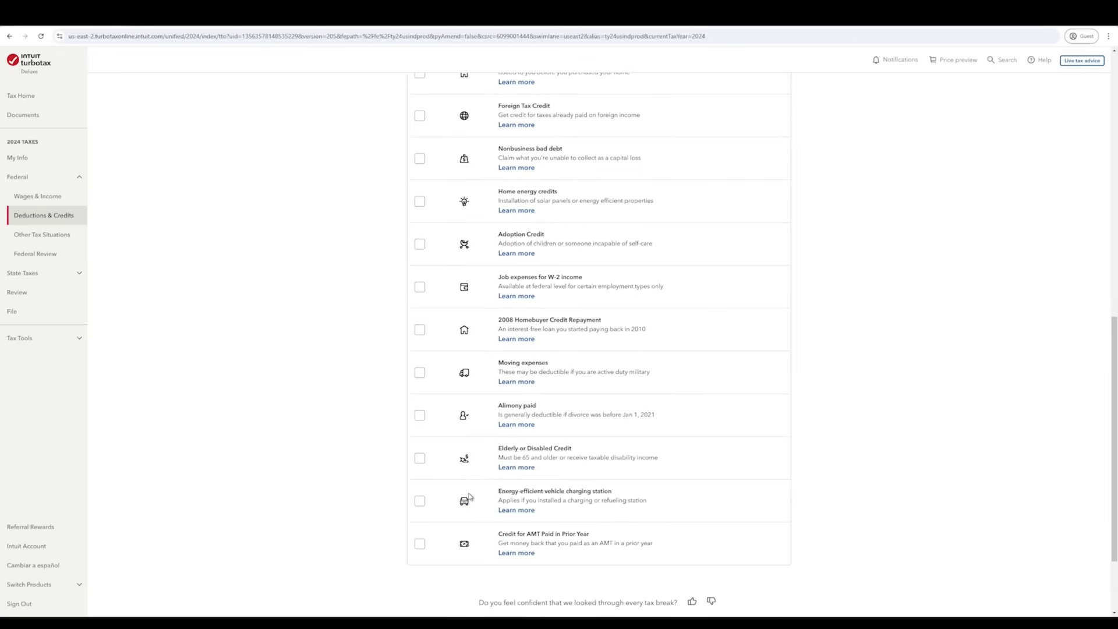
{"action": "scroll", "coordinate": [470, 497], "scroll_direction": "down", "scroll_amount": 1}
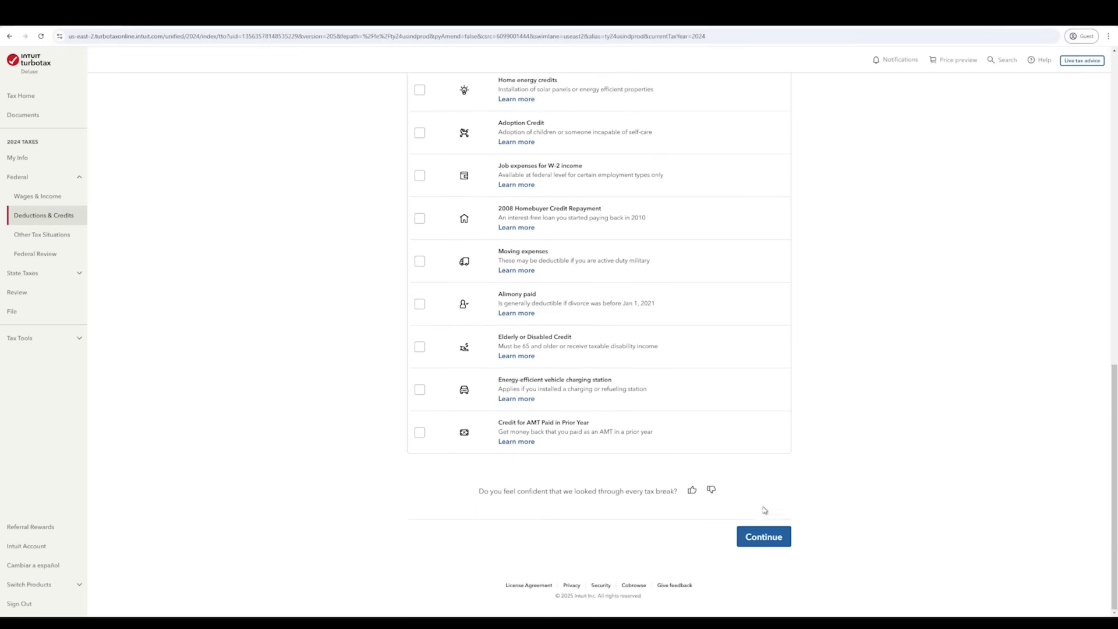
{"action": "left_click", "coordinate": [783, 542]}
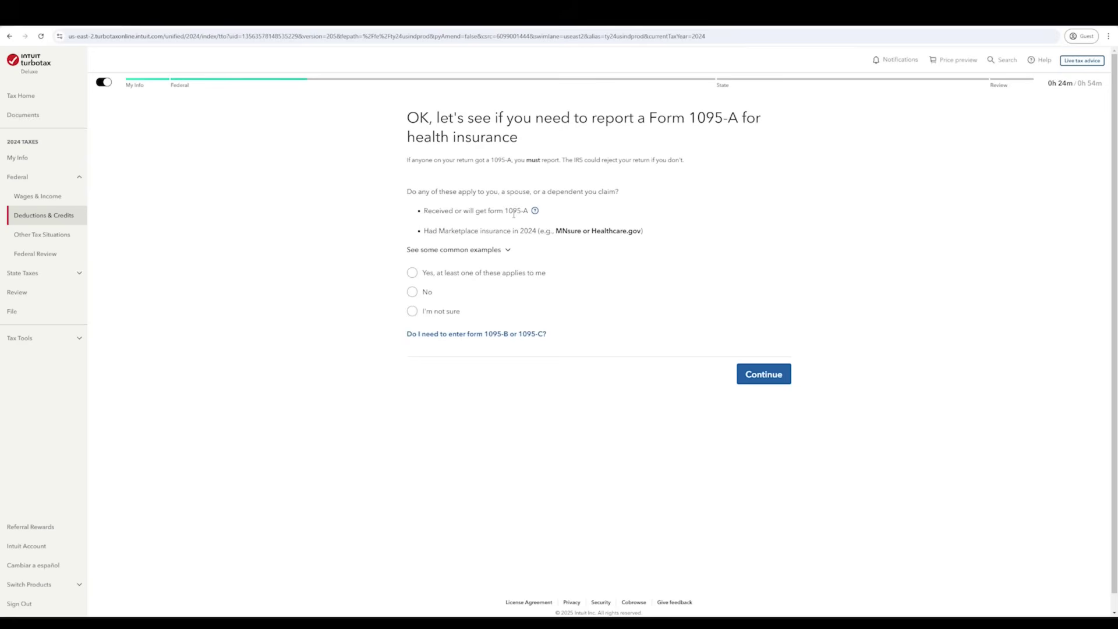
{"action": "left_click", "coordinate": [425, 296]}
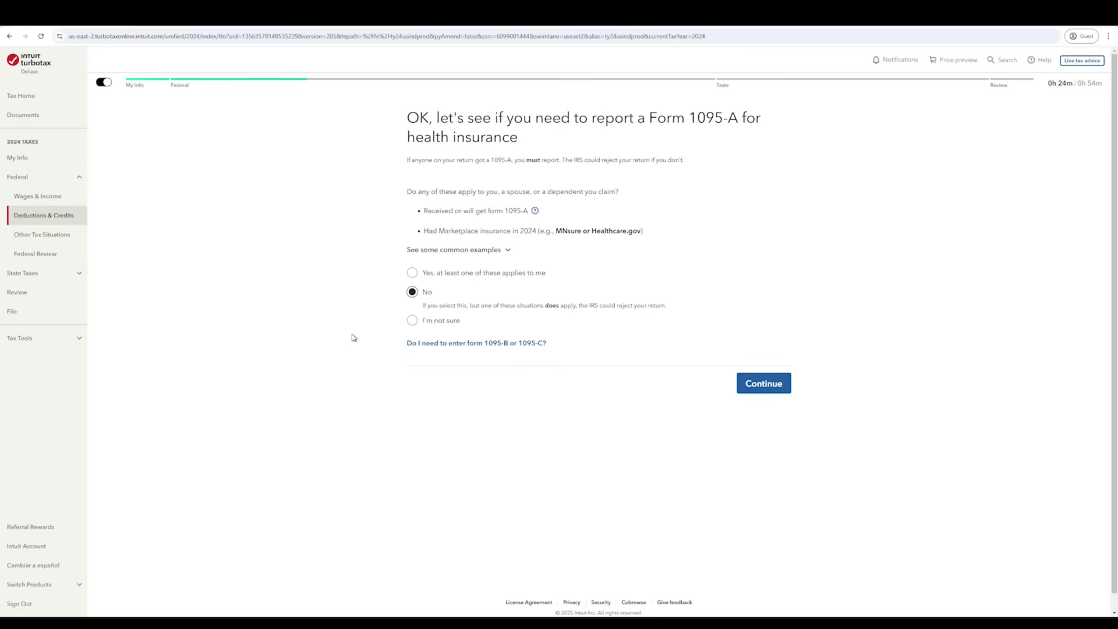
{"action": "left_click", "coordinate": [774, 391]}
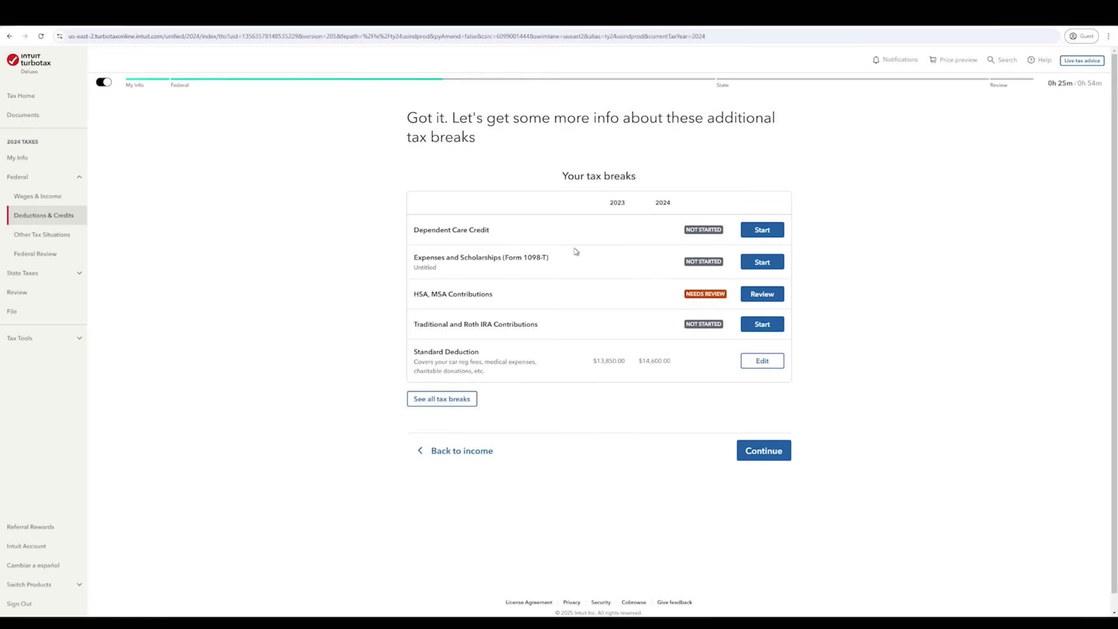
- Decline the Dependent Care Credit and 1098-T education expenses, then begin the HSA, MSA review
{"action": "left_click", "coordinate": [762, 231]}
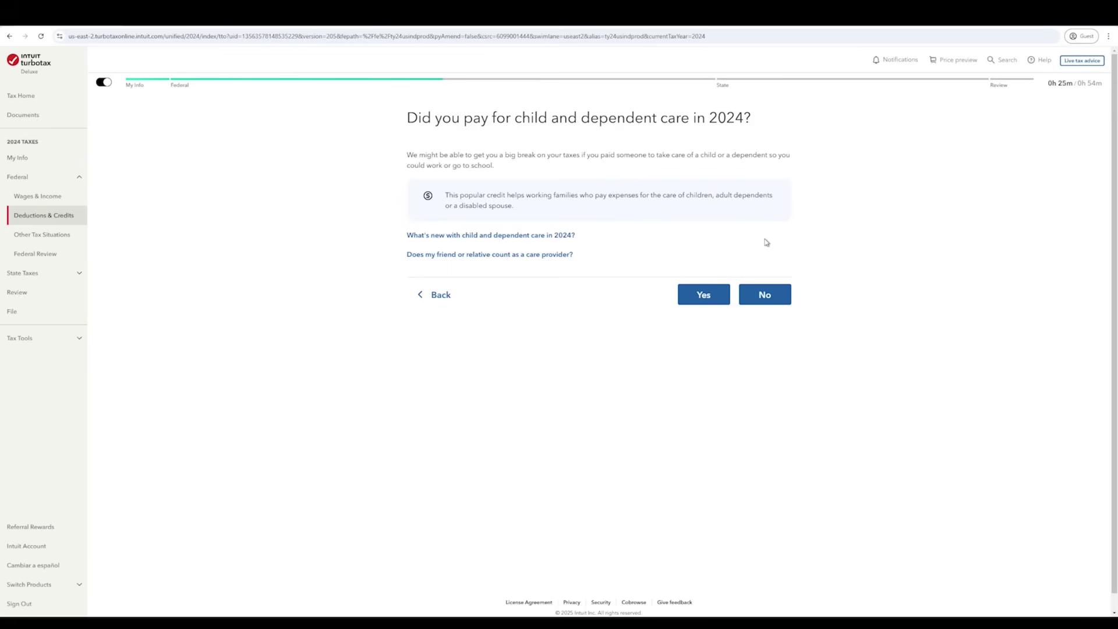
{"action": "left_click", "coordinate": [779, 302]}
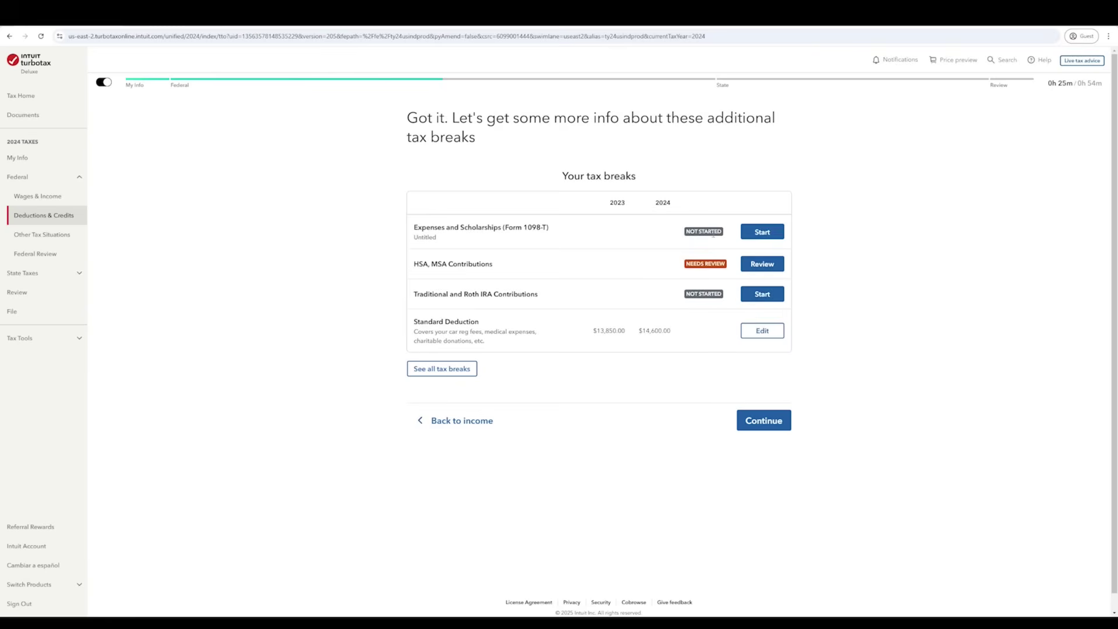
{"action": "left_click", "coordinate": [751, 240]}
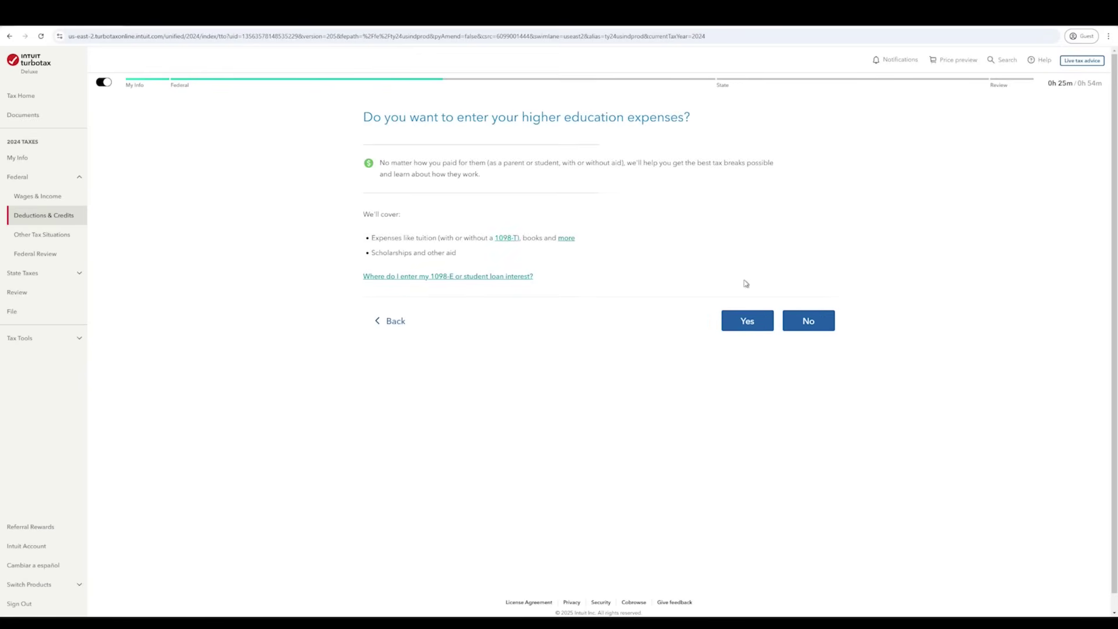
{"action": "left_click", "coordinate": [819, 327]}
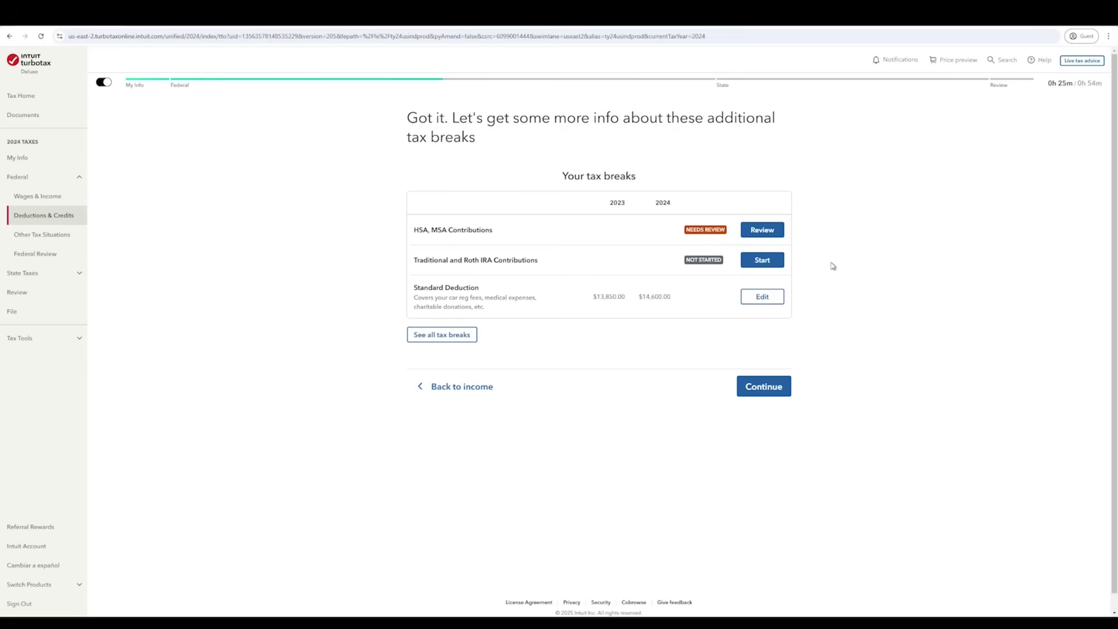
{"action": "left_click", "coordinate": [757, 234]}
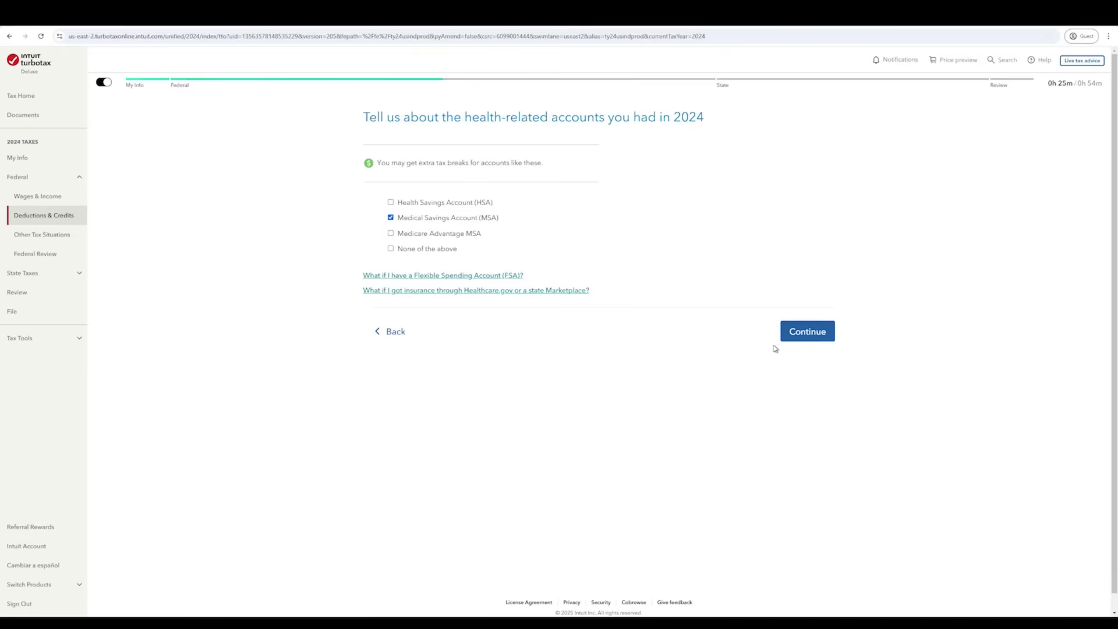
- Confirm the Medical Savings Account, choose Family HDHP for December 2023, and report no disability lapse
{"action": "left_click", "coordinate": [808, 332]}
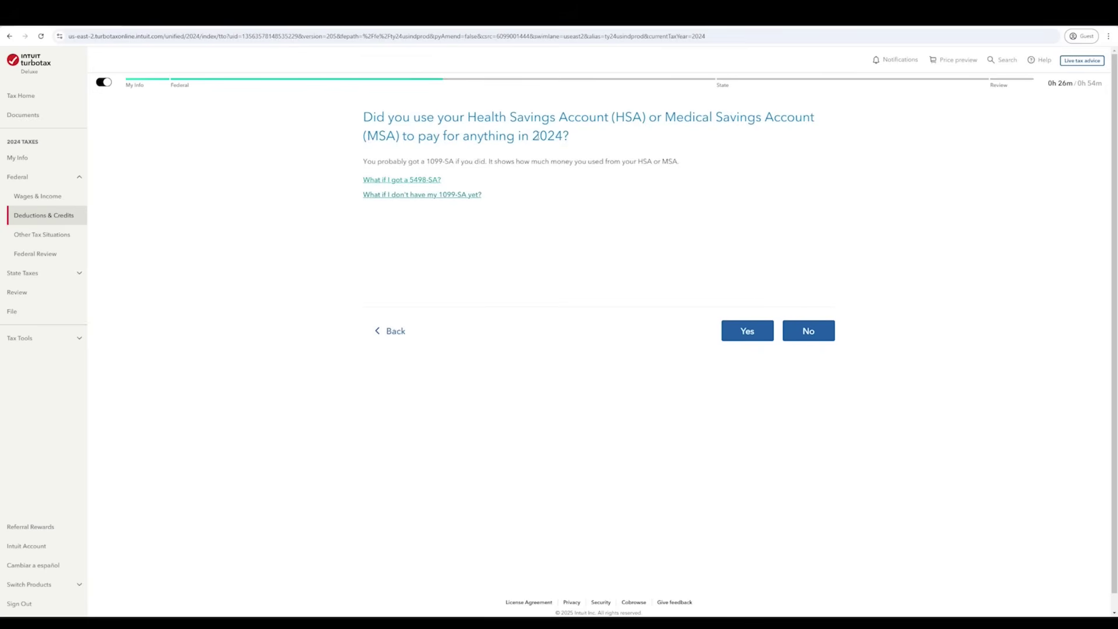
{"action": "left_click", "coordinate": [750, 334]}
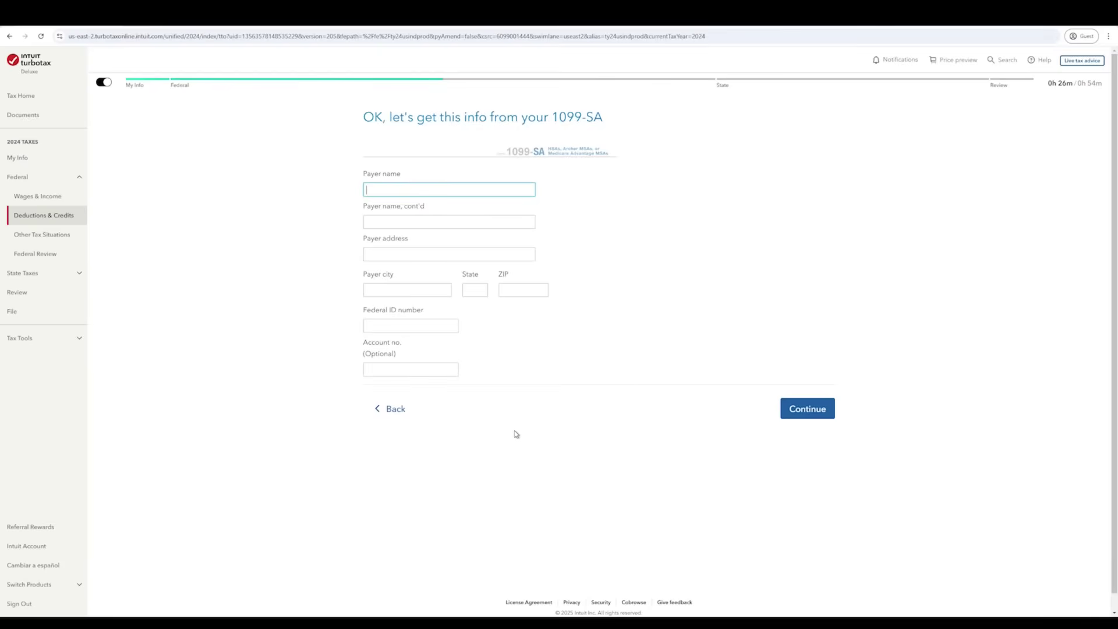
{"action": "left_click", "coordinate": [397, 411]}
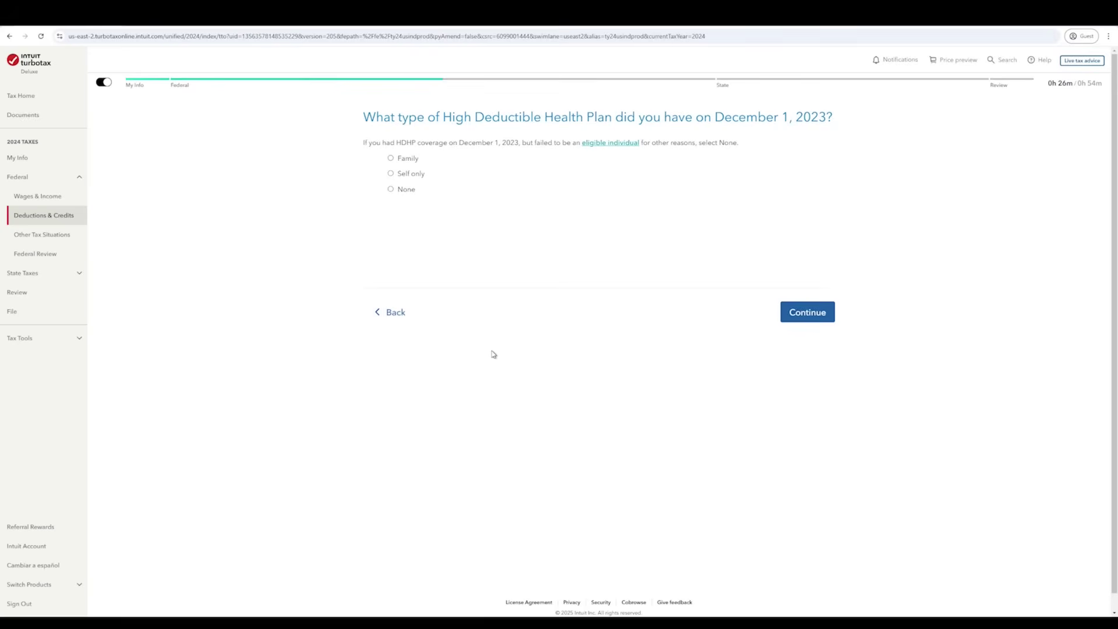
{"action": "left_click", "coordinate": [409, 161]}
{"action": "left_click", "coordinate": [802, 318]}
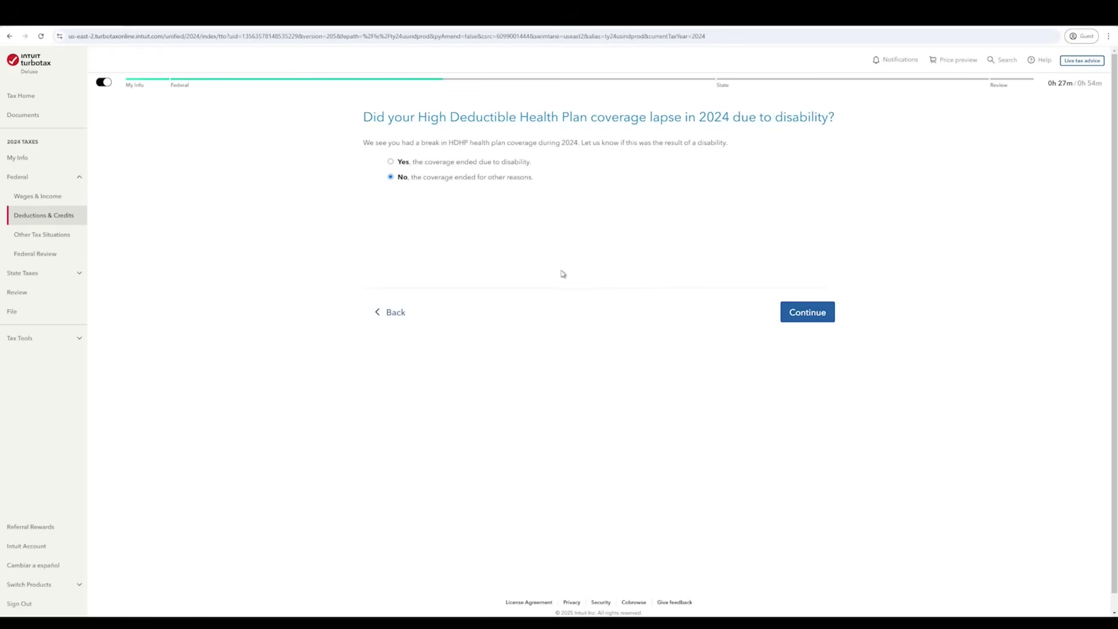
{"action": "left_click", "coordinate": [804, 318]}
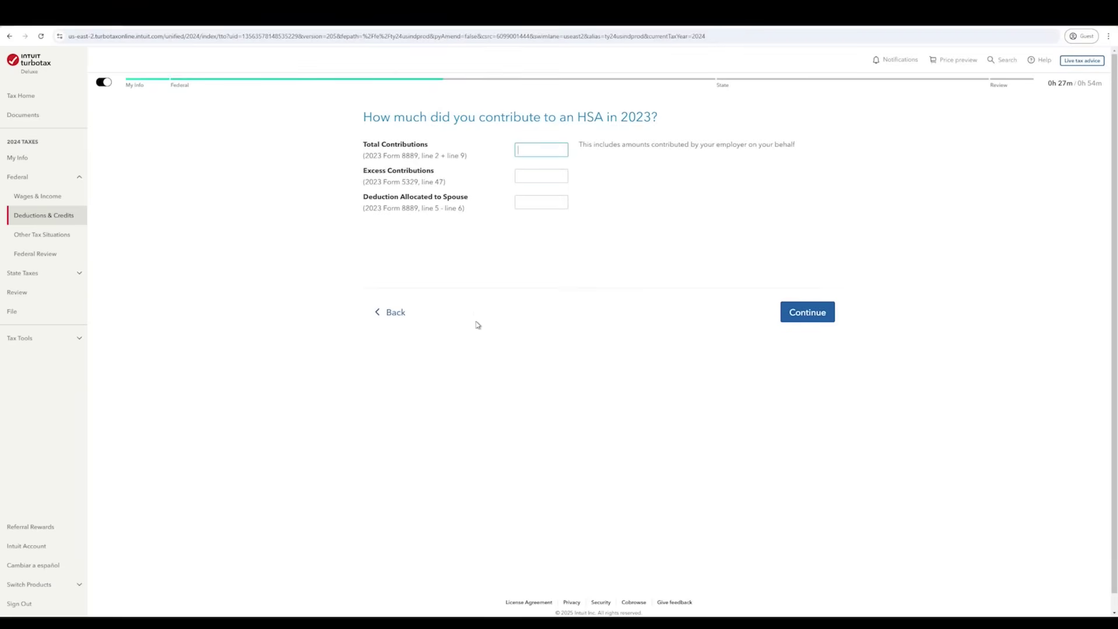
- Enter 2000 in 2023 HSA contributions and 0 in excess contributions
{"action": "type", "text": "2000"}
{"action": "key", "text": "Tab"}
{"action": "key", "text": "Tab"}
{"action": "type", "text": "0"}
{"action": "left_click", "coordinate": [804, 312]}
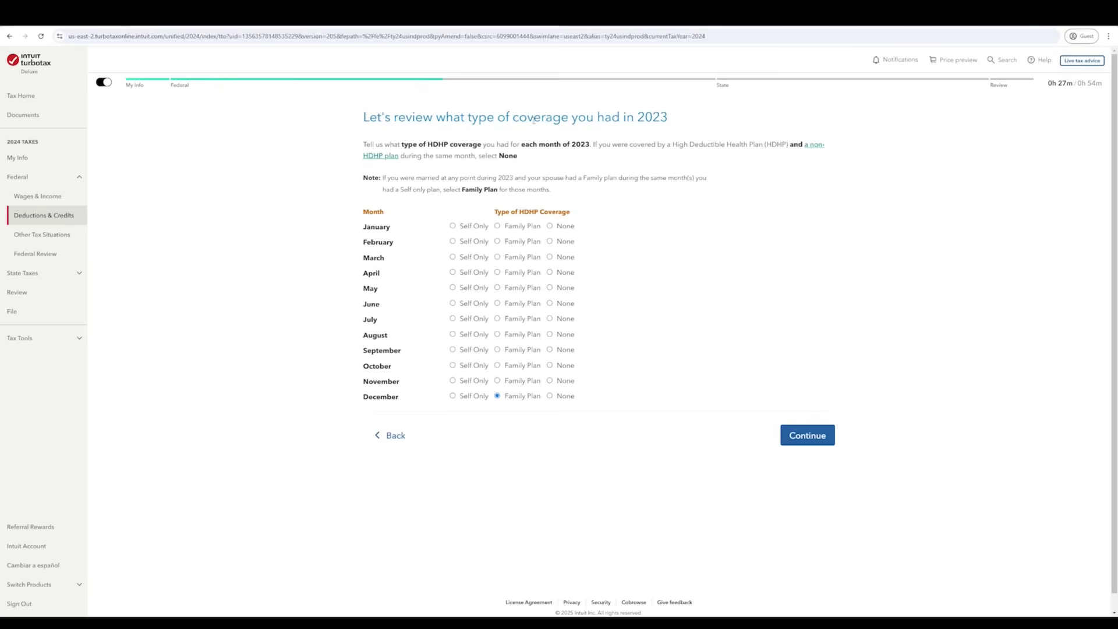
- Set each 2023 month's coverage to Family Plan and accept no income under the last-month rule
{"action": "left_click", "coordinate": [528, 226]}
{"action": "left_click", "coordinate": [528, 242]}
{"action": "left_click", "coordinate": [525, 258]}
{"action": "left_click", "coordinate": [524, 273]}
{"action": "left_click", "coordinate": [523, 289]}
{"action": "left_click", "coordinate": [520, 304]}
{"action": "left_click", "coordinate": [518, 319]}
{"action": "left_click", "coordinate": [518, 334]}
{"action": "left_click", "coordinate": [513, 351]}
{"action": "left_click", "coordinate": [516, 367]}
{"action": "left_click", "coordinate": [517, 382]}
{"action": "left_click", "coordinate": [824, 447]}
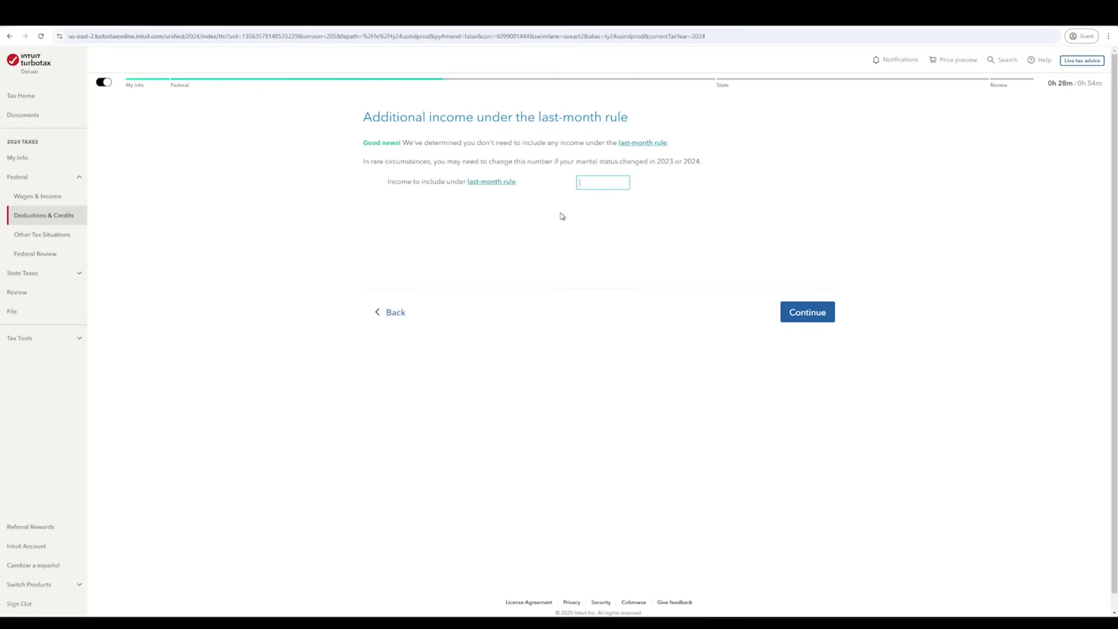
{"action": "left_click", "coordinate": [809, 318]}
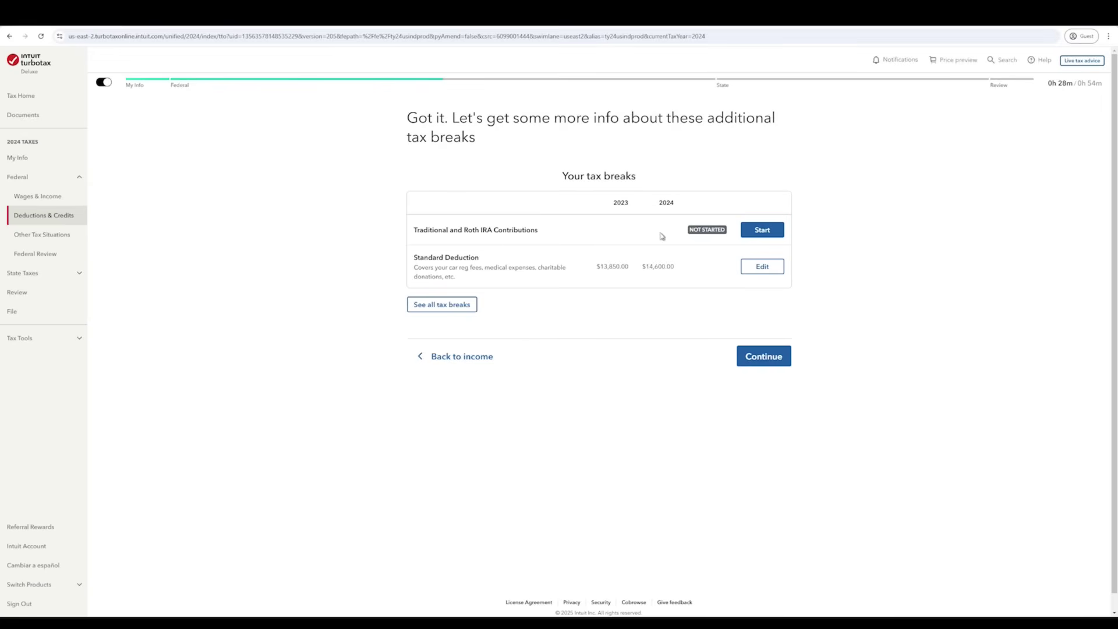
- Report a Traditional IRA with contributions, no repaid distributions or prior excess, accepting a $0 deduction
{"action": "left_click", "coordinate": [759, 231]}
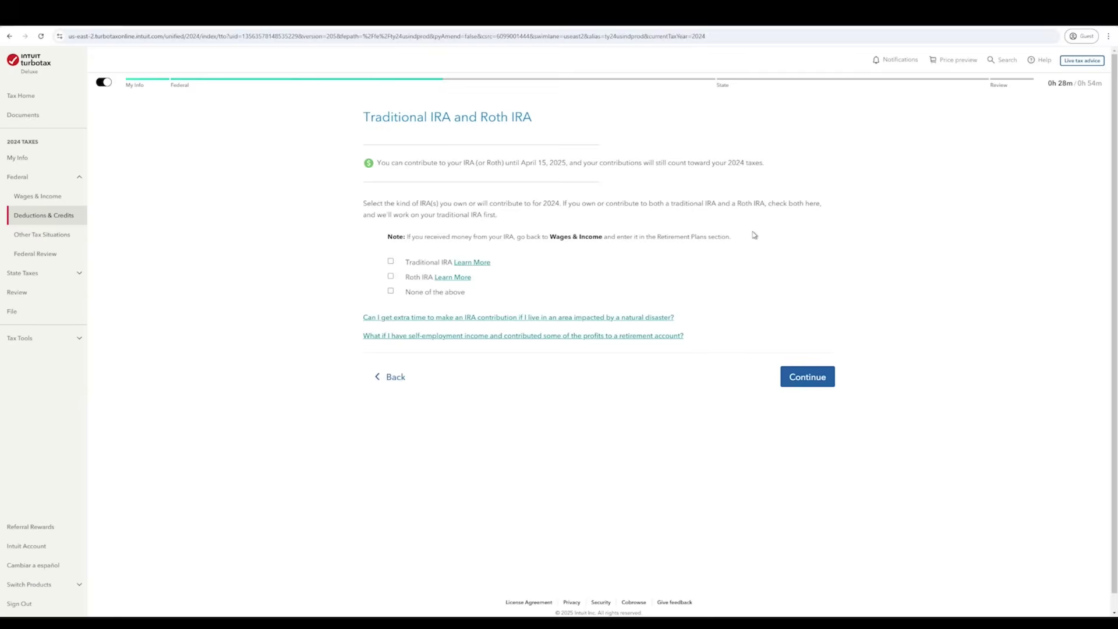
{"action": "left_click", "coordinate": [391, 261]}
{"action": "left_click", "coordinate": [823, 383]}
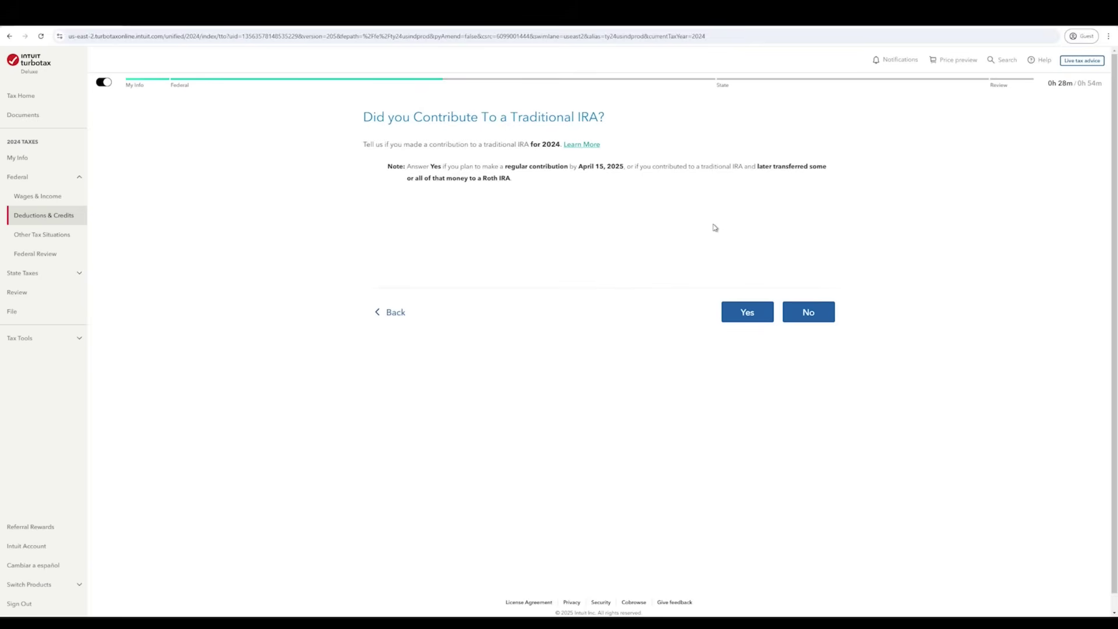
{"action": "left_click", "coordinate": [746, 314]}
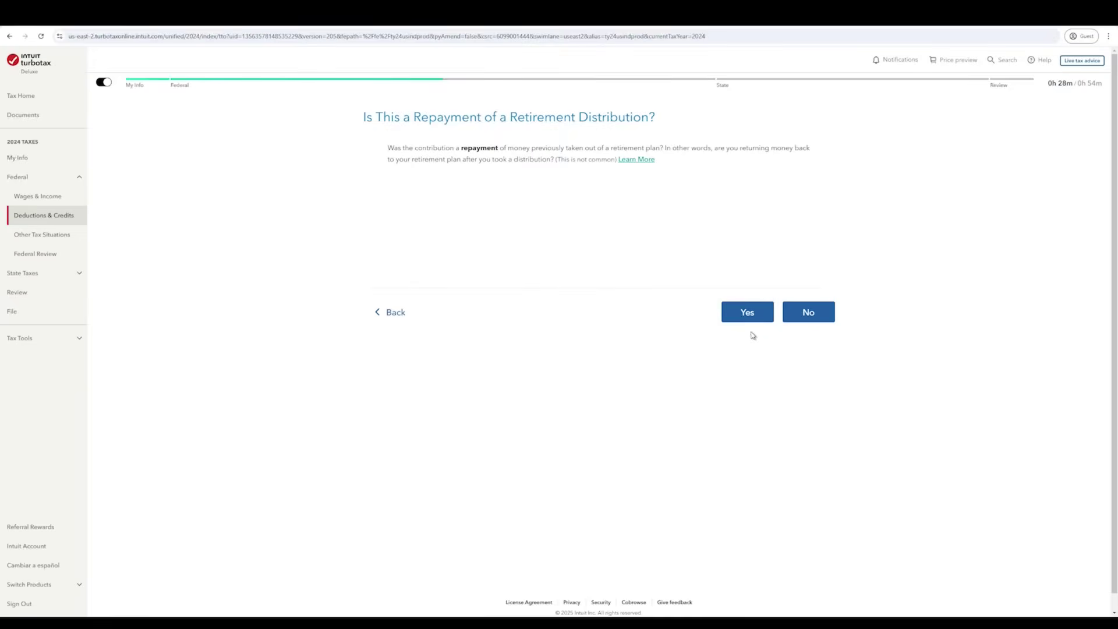
{"action": "left_click", "coordinate": [826, 321]}
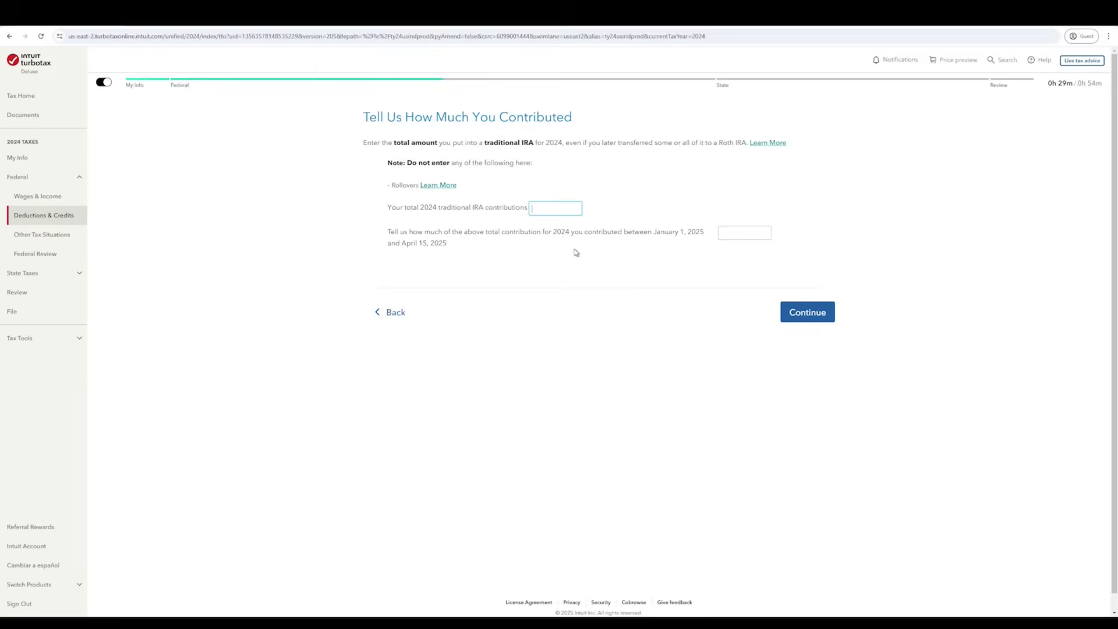
{"action": "left_click", "coordinate": [808, 312]}
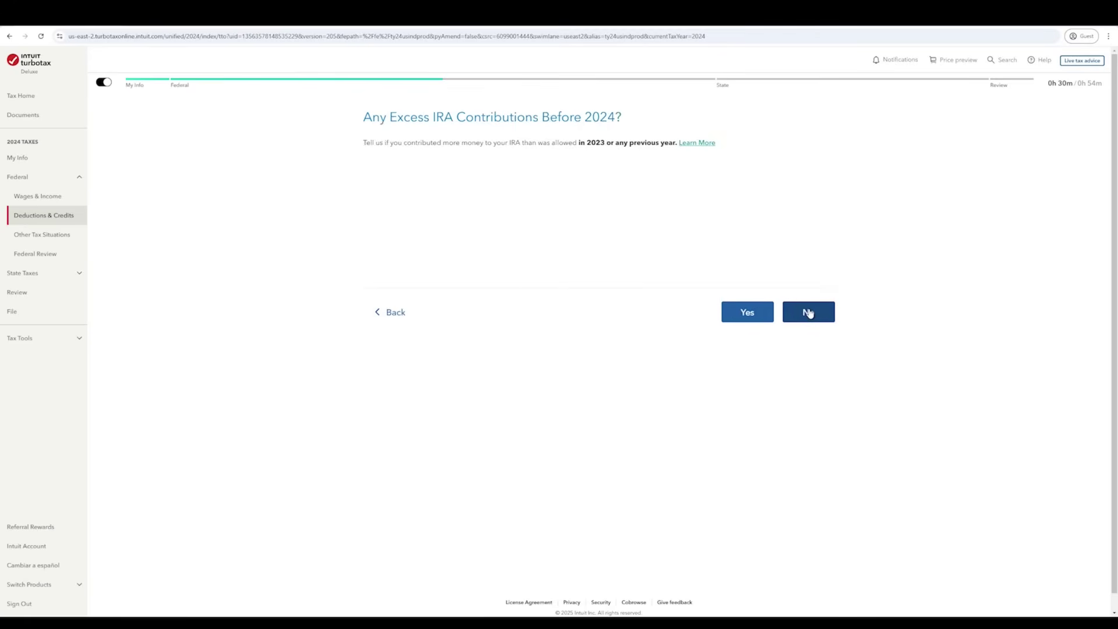
{"action": "left_click", "coordinate": [809, 313]}
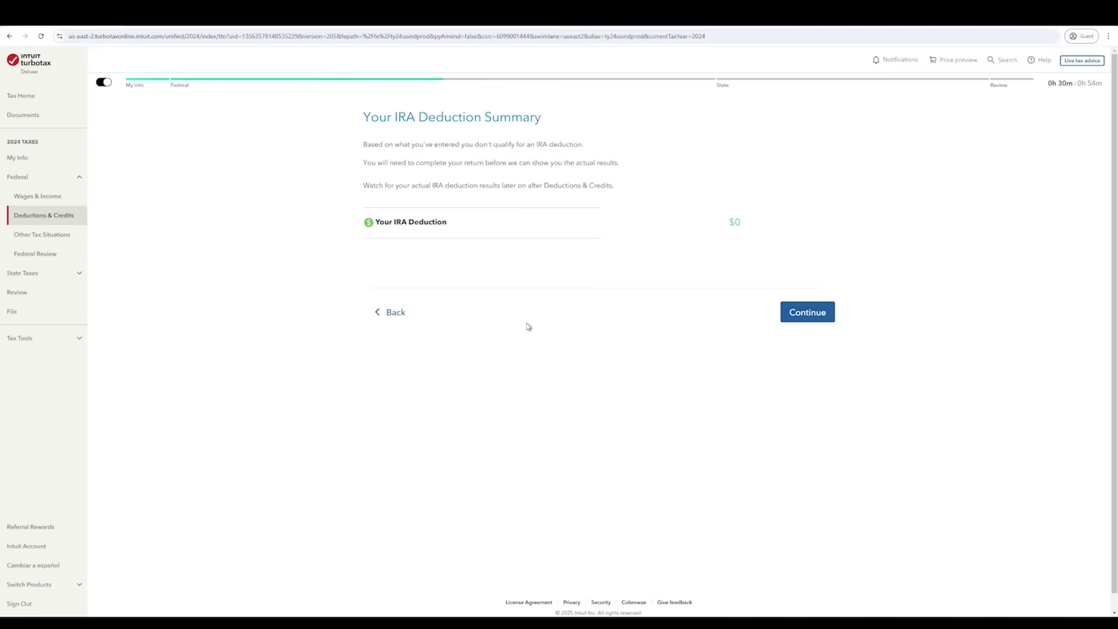
{"action": "left_click", "coordinate": [808, 315]}
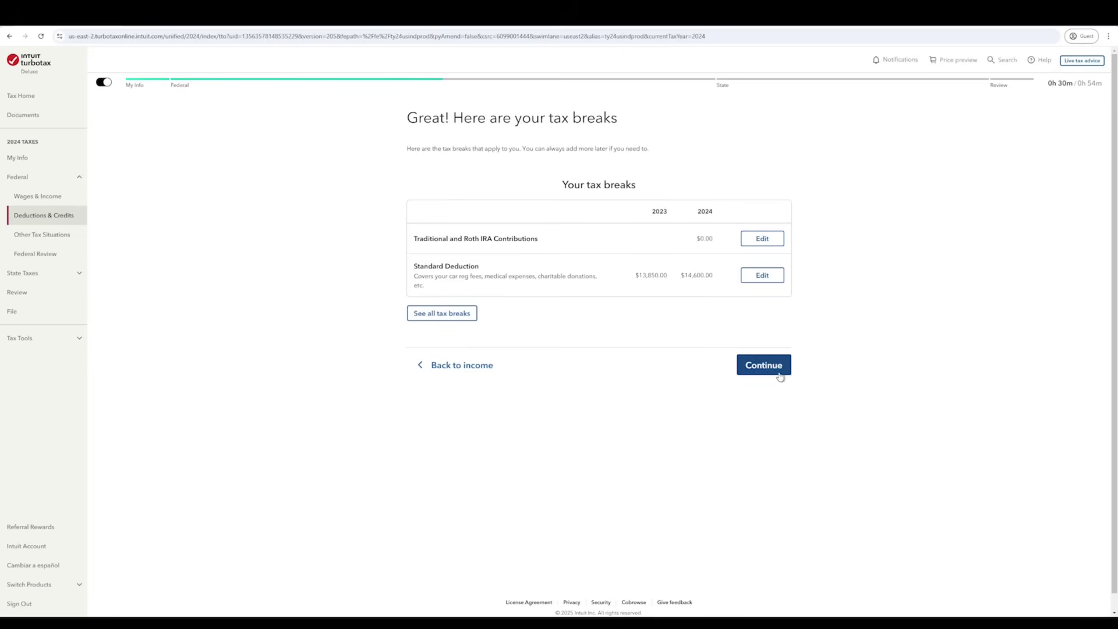
- Browse the Your Home, Education, You and Your Family, and Charitable Donations categories, then move on
{"action": "left_click", "coordinate": [455, 315]}
{"action": "scroll", "coordinate": [482, 385], "scroll_direction": "down", "scroll_amount": 2}
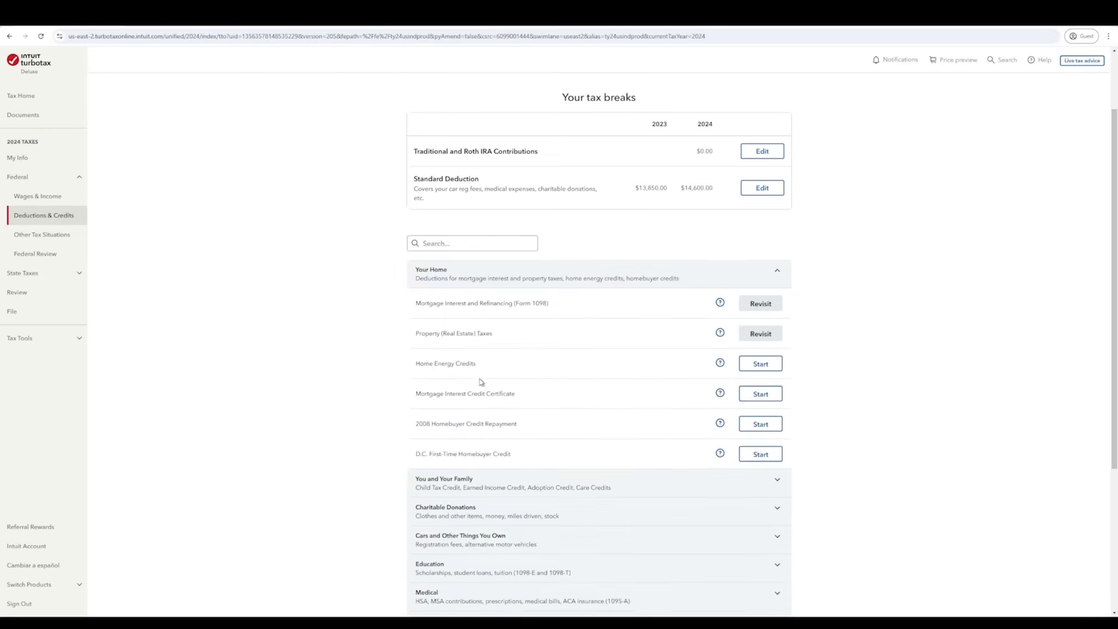
{"action": "scroll", "coordinate": [482, 383], "scroll_direction": "down", "scroll_amount": 2}
{"action": "left_click", "coordinate": [781, 187]}
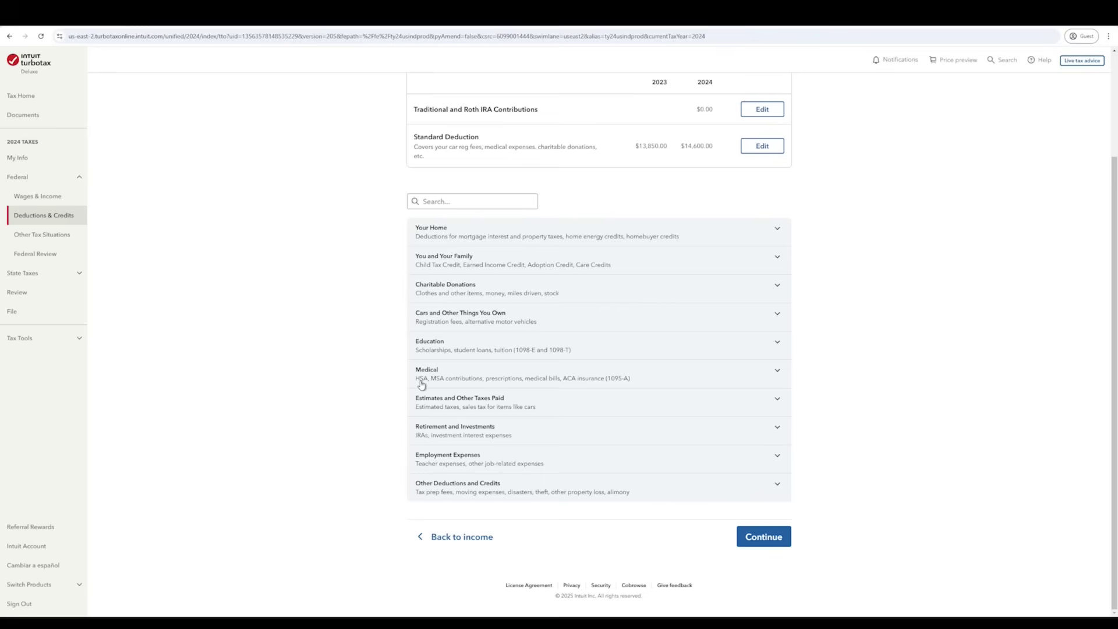
{"action": "left_click", "coordinate": [441, 348]}
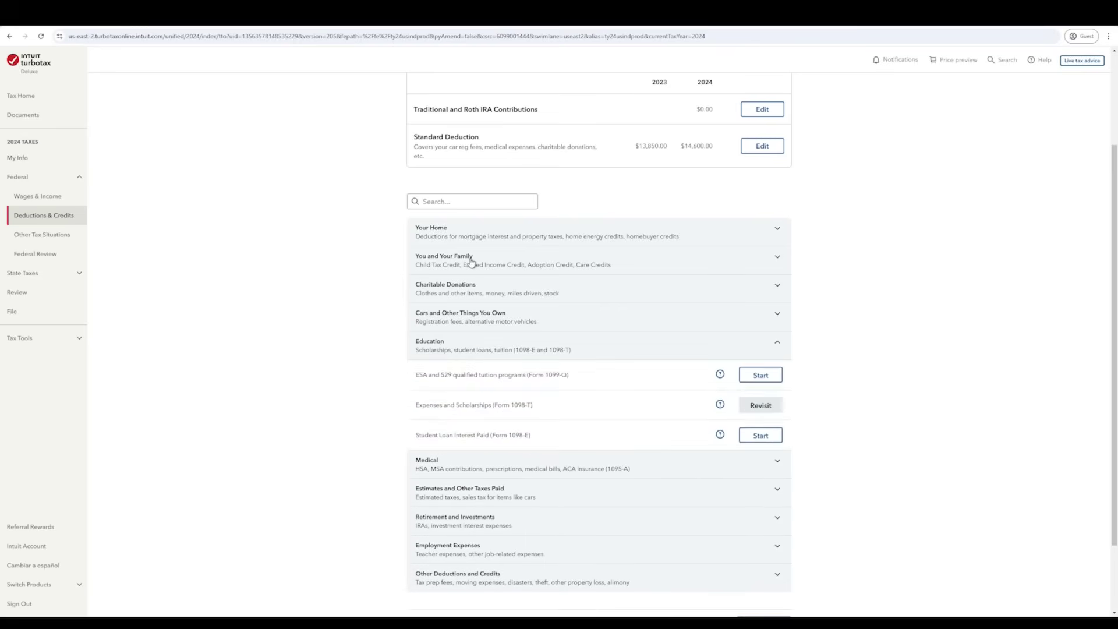
{"action": "left_click", "coordinate": [466, 260]}
{"action": "left_click", "coordinate": [463, 261]}
{"action": "left_click", "coordinate": [466, 294]}
{"action": "left_click", "coordinate": [492, 431]}
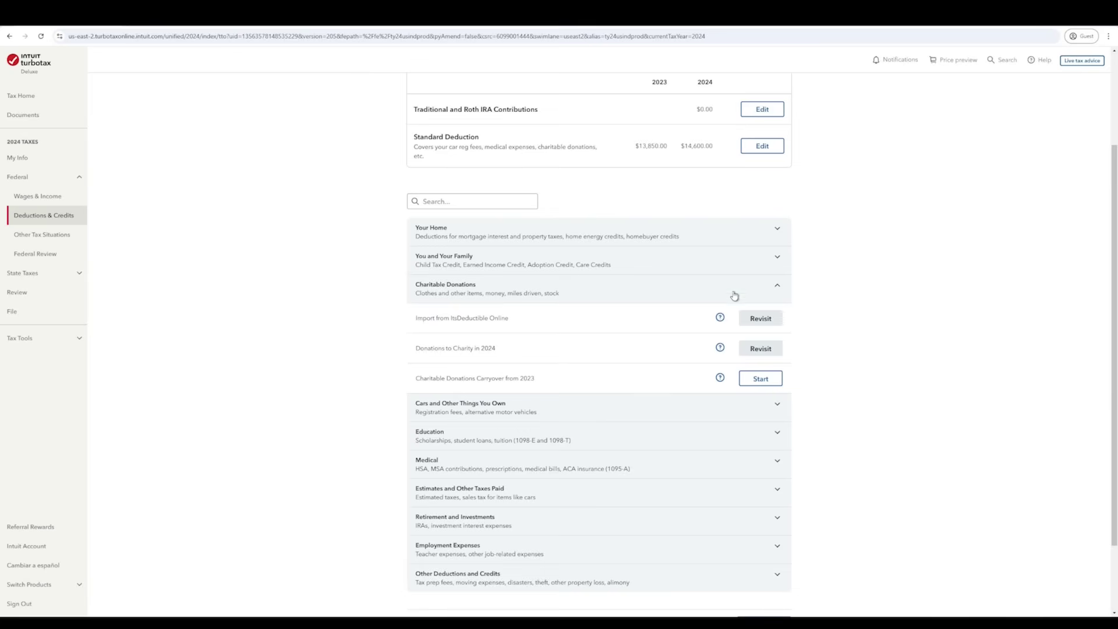
{"action": "left_click", "coordinate": [774, 289]}
{"action": "left_click", "coordinate": [750, 291]}
{"action": "scroll", "coordinate": [536, 539], "scroll_direction": "down", "scroll_amount": 2}
{"action": "scroll", "coordinate": [540, 541], "scroll_direction": "up", "scroll_amount": 2}
{"action": "left_click", "coordinate": [778, 287]}
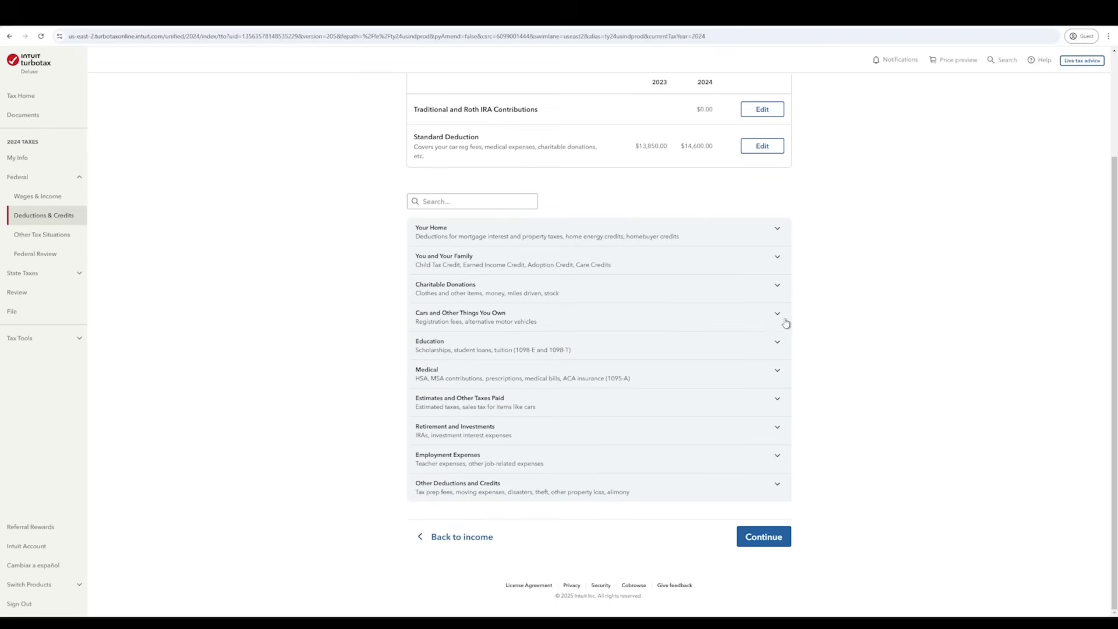
{"action": "left_click", "coordinate": [771, 291]}
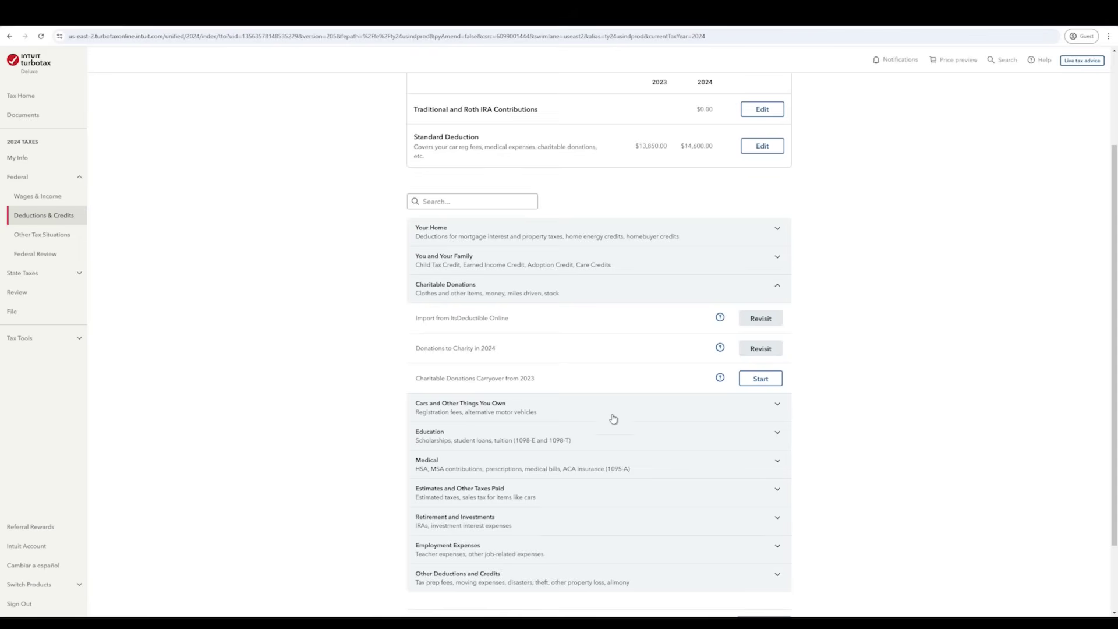
{"action": "left_click", "coordinate": [780, 294]}
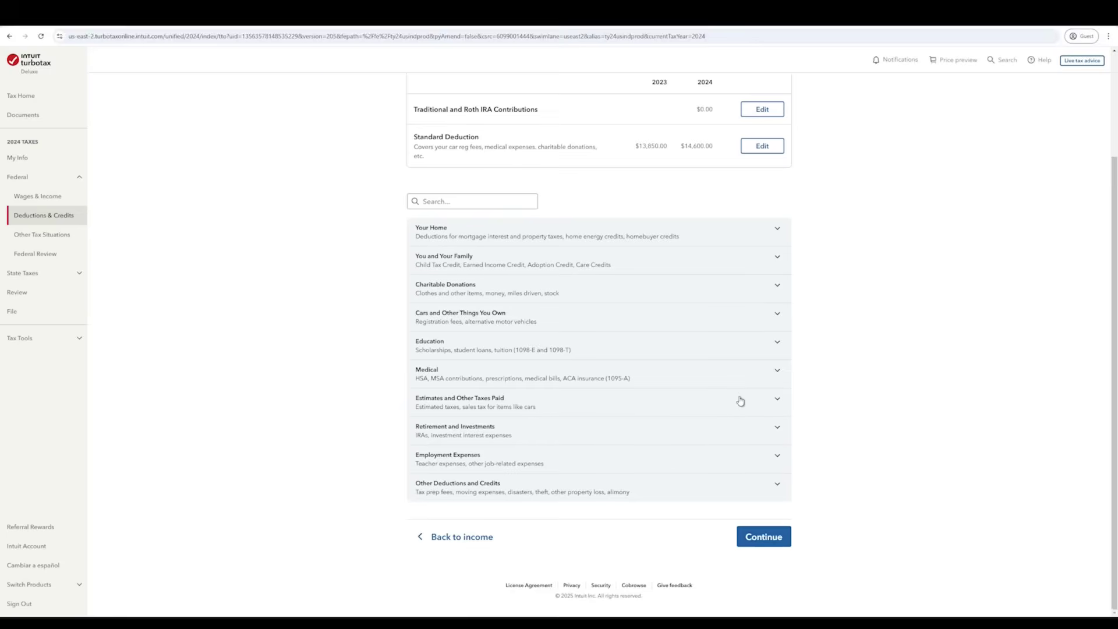
{"action": "scroll", "coordinate": [729, 437], "scroll_direction": "up", "scroll_amount": 3}
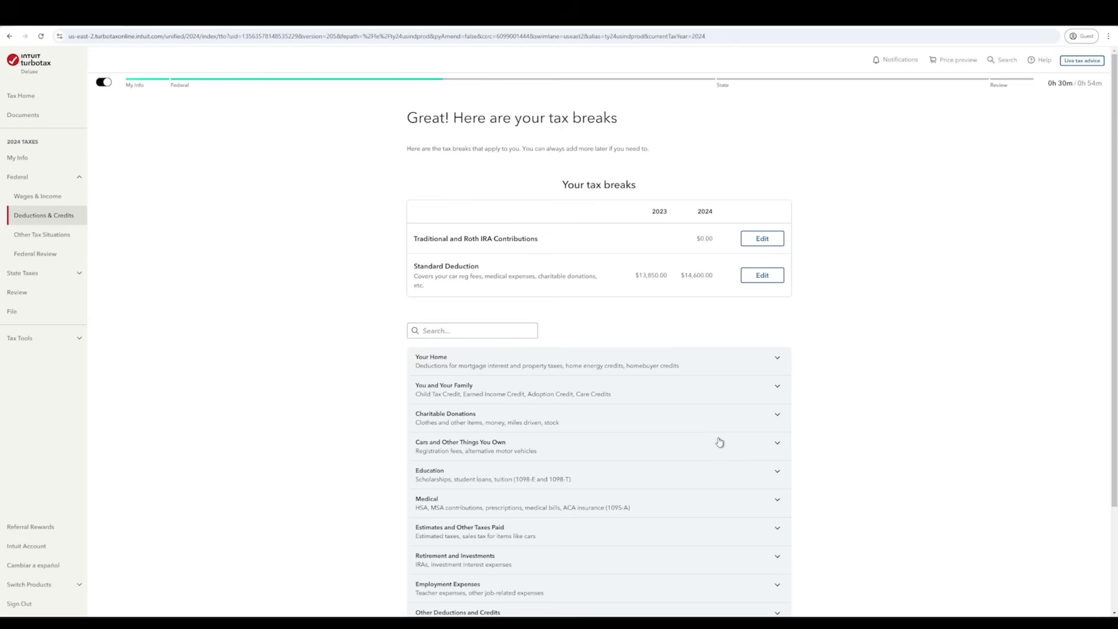
{"action": "scroll", "coordinate": [720, 441], "scroll_direction": "down", "scroll_amount": 3}
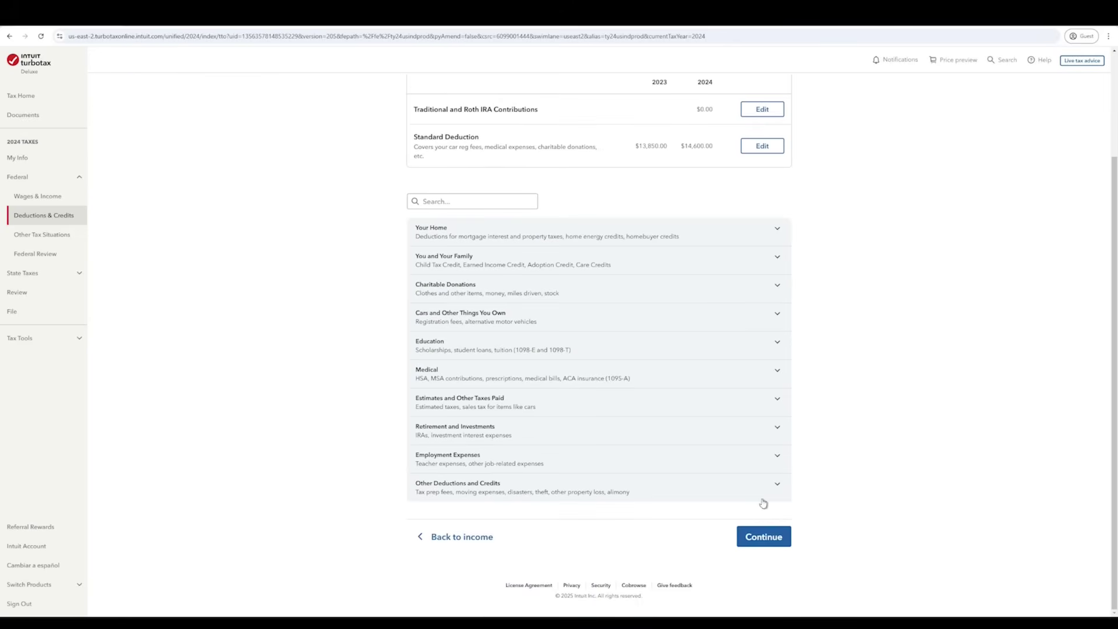
{"action": "left_click", "coordinate": [771, 543]}
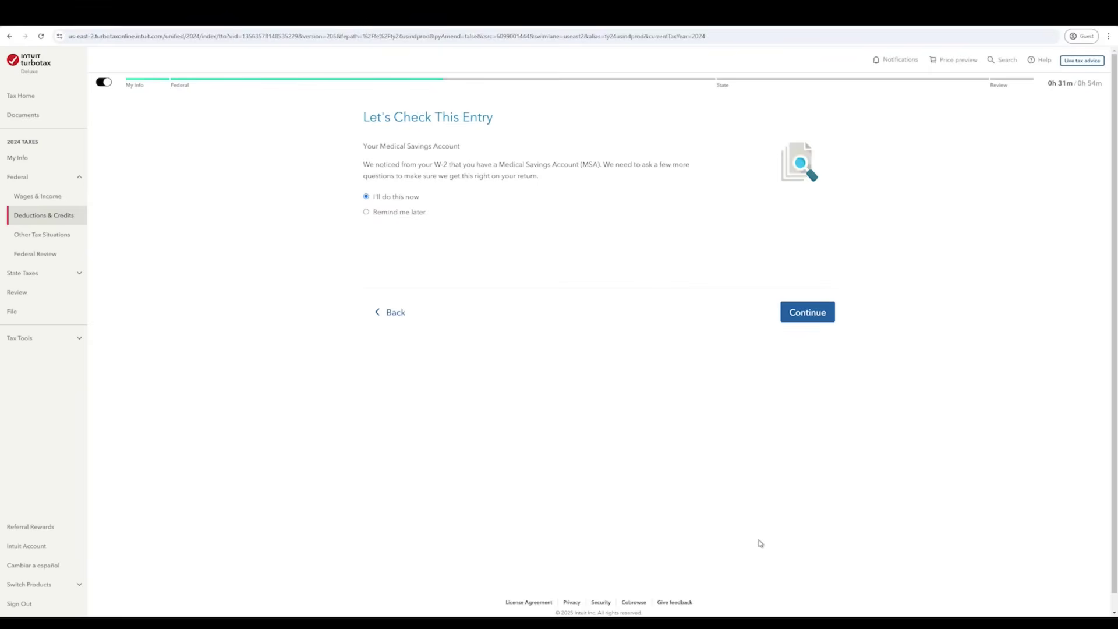
- Answer the Archer MSA questions: no contributions, family coverage, insurance already in place, employer contribution acknowledged
{"action": "left_click", "coordinate": [826, 319]}
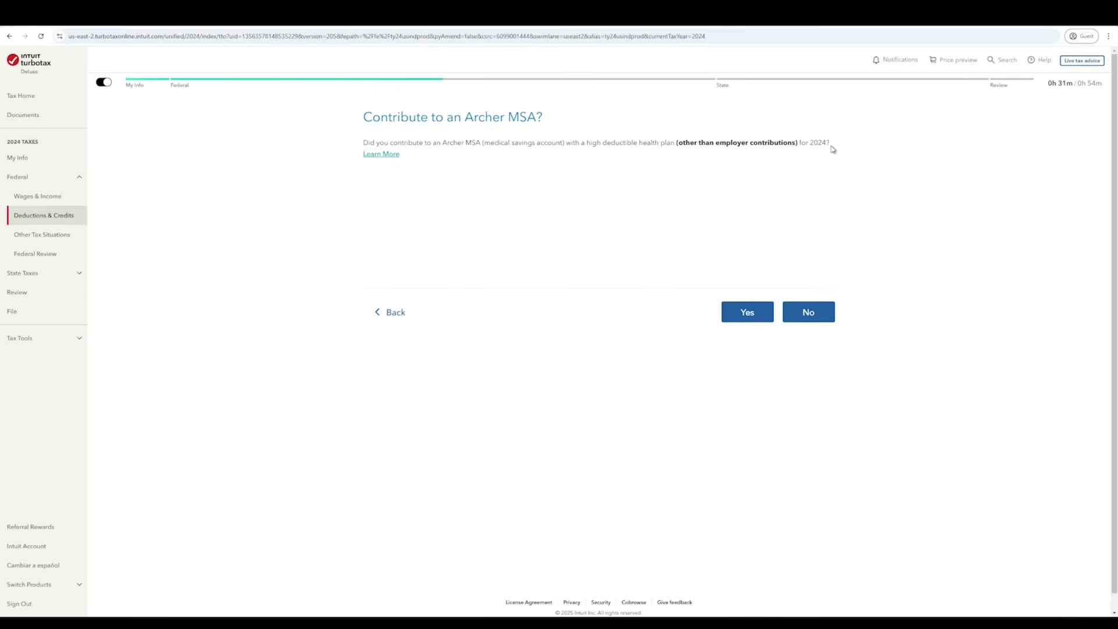
{"action": "left_click", "coordinate": [814, 319]}
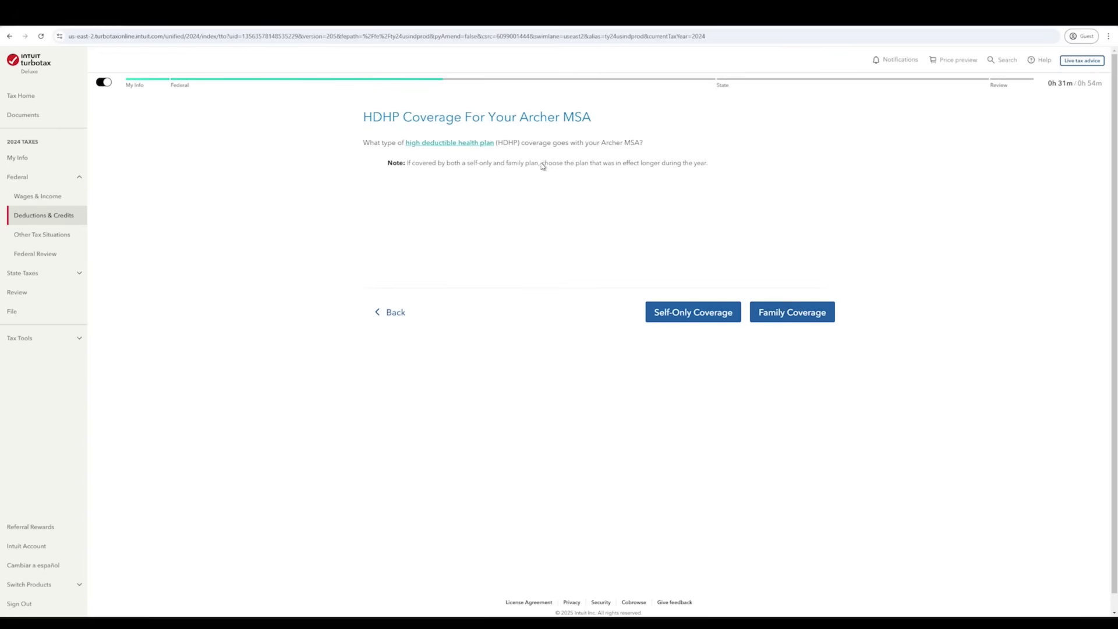
{"action": "left_click", "coordinate": [796, 310]}
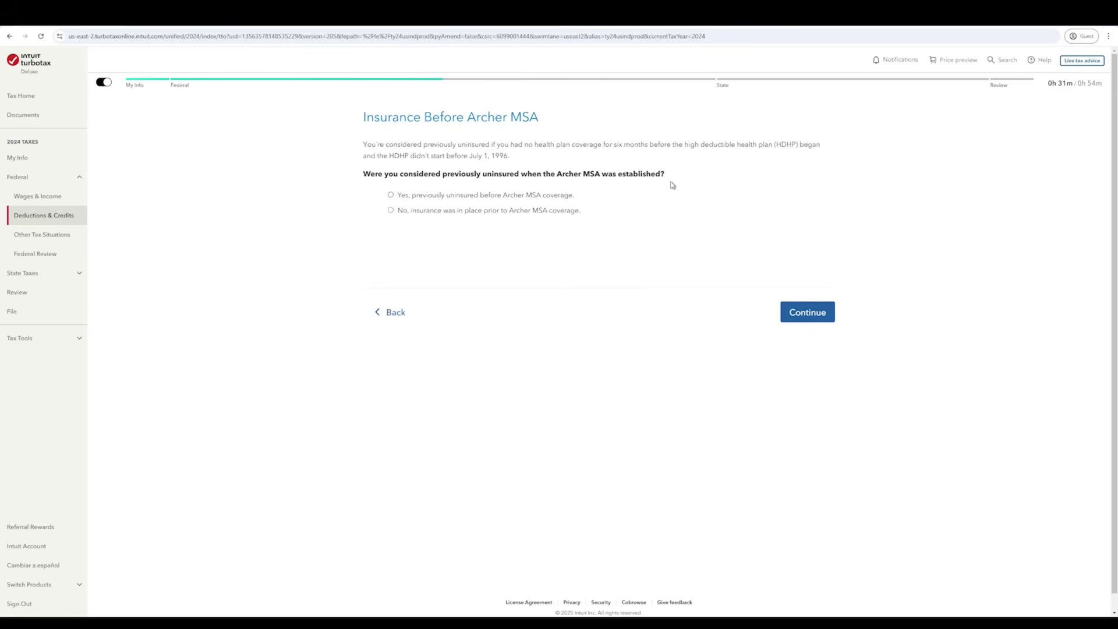
{"action": "left_click", "coordinate": [488, 213]}
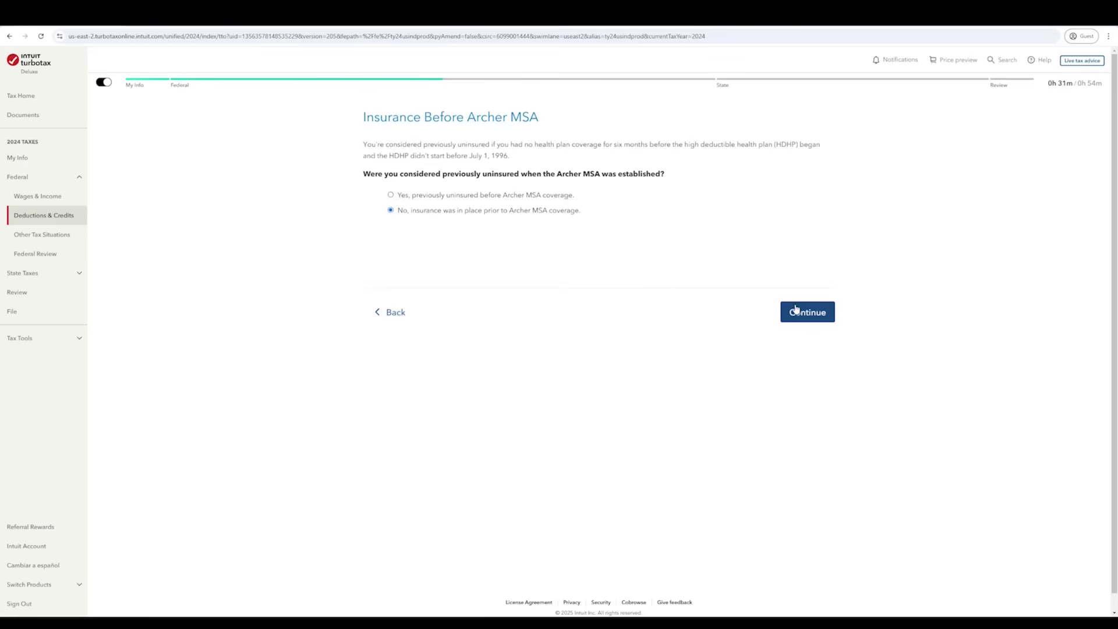
{"action": "left_click", "coordinate": [821, 320]}
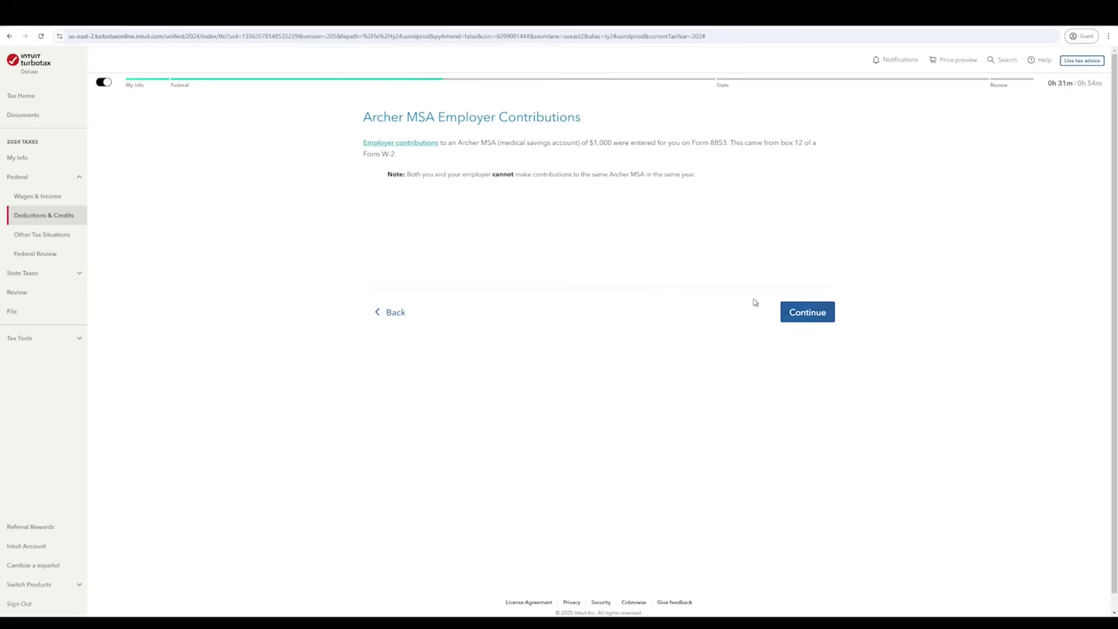
{"action": "left_click", "coordinate": [824, 317]}
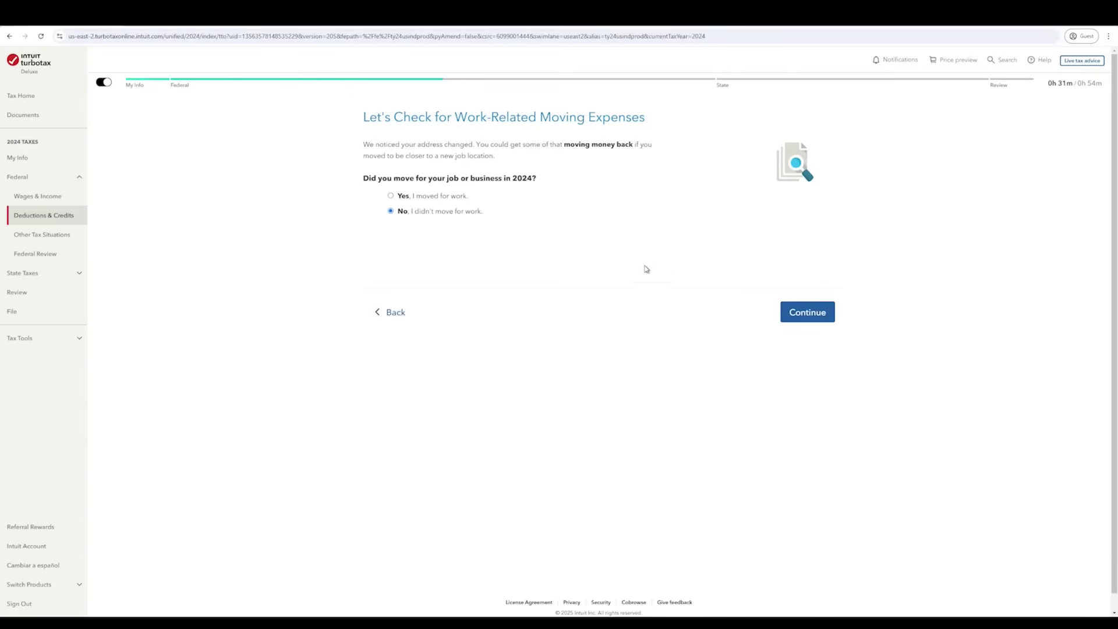
- Answer 'No, I didn't move for work' and continue past the 'We increased your refund' summary
{"action": "left_click", "coordinate": [448, 218]}
{"action": "left_click", "coordinate": [821, 318]}
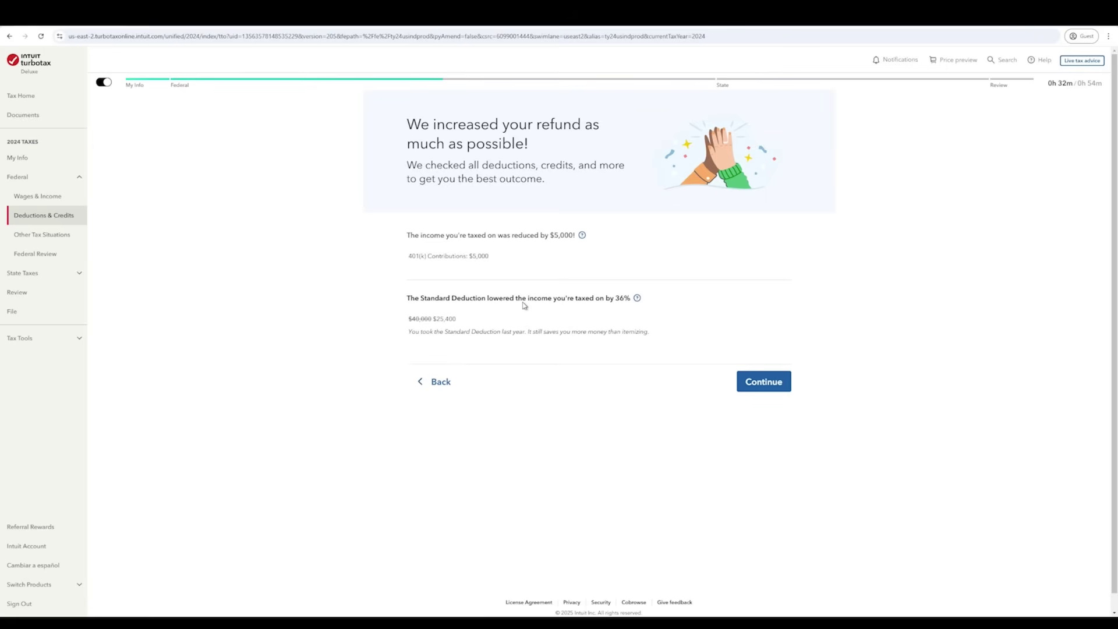
{"action": "left_click", "coordinate": [750, 389]}
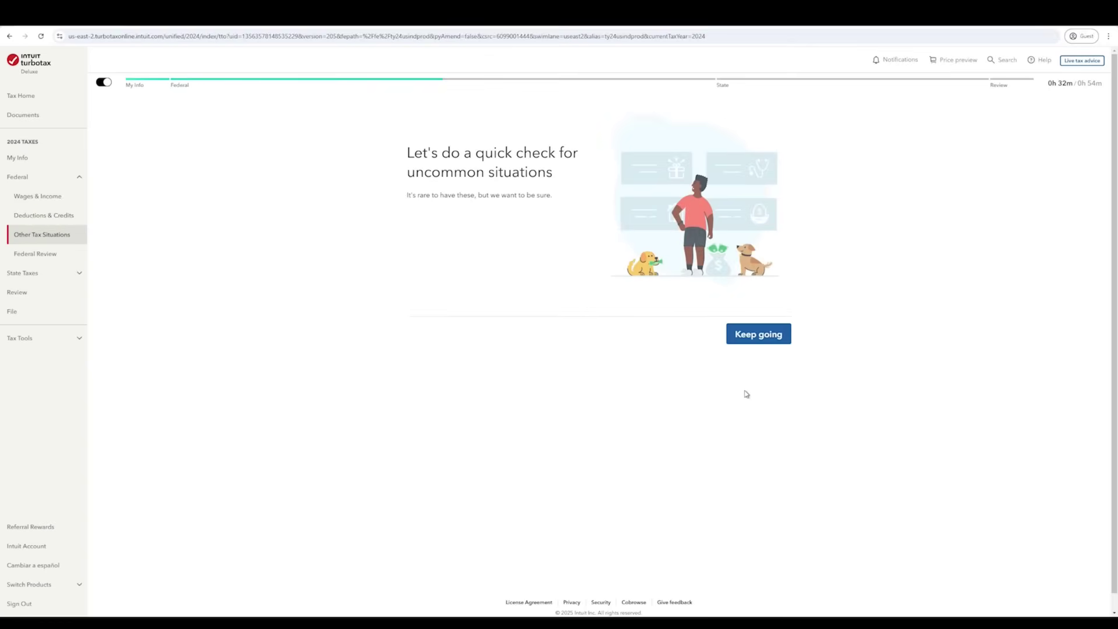
- Answer No to household employee, refund carryover, presidential campaign fund and IP PIN questions
{"action": "left_click", "coordinate": [761, 336]}
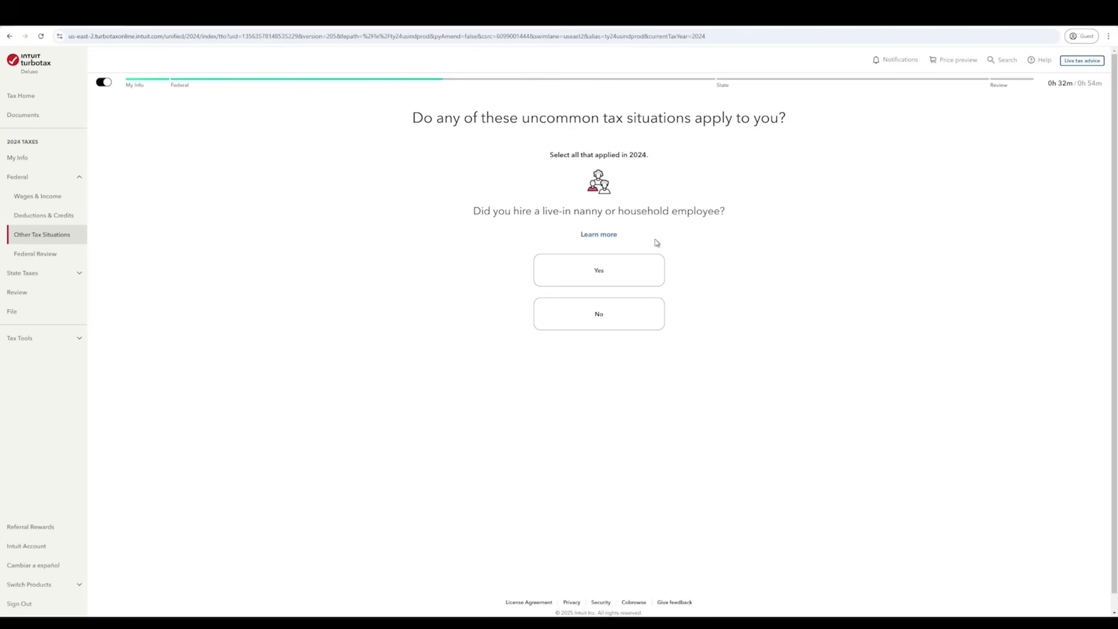
{"action": "left_click", "coordinate": [634, 314]}
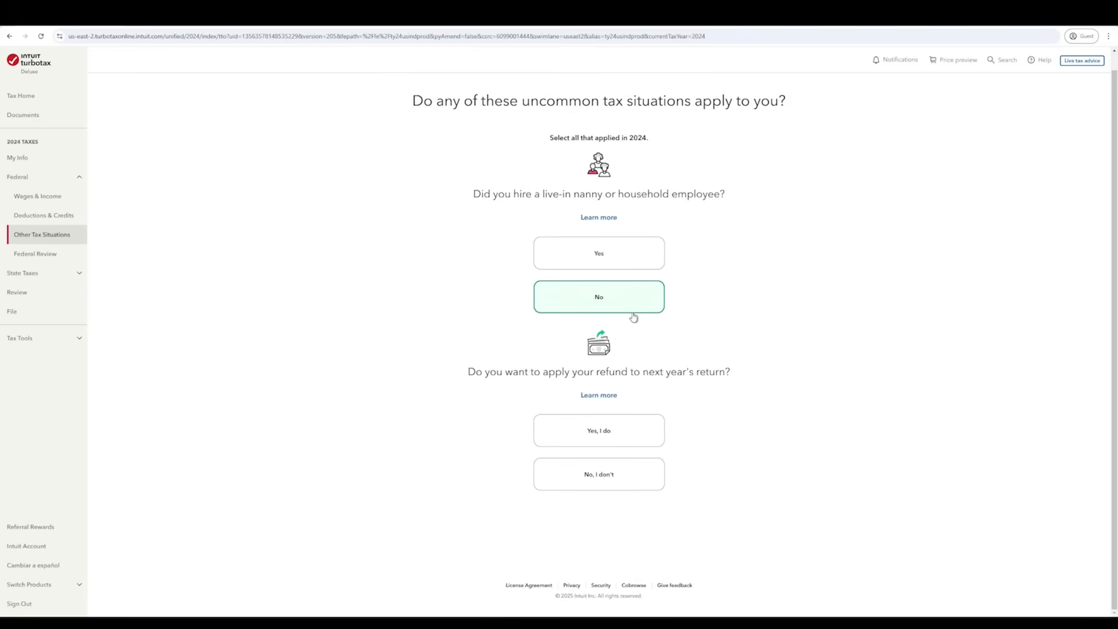
{"action": "left_click", "coordinate": [634, 487]}
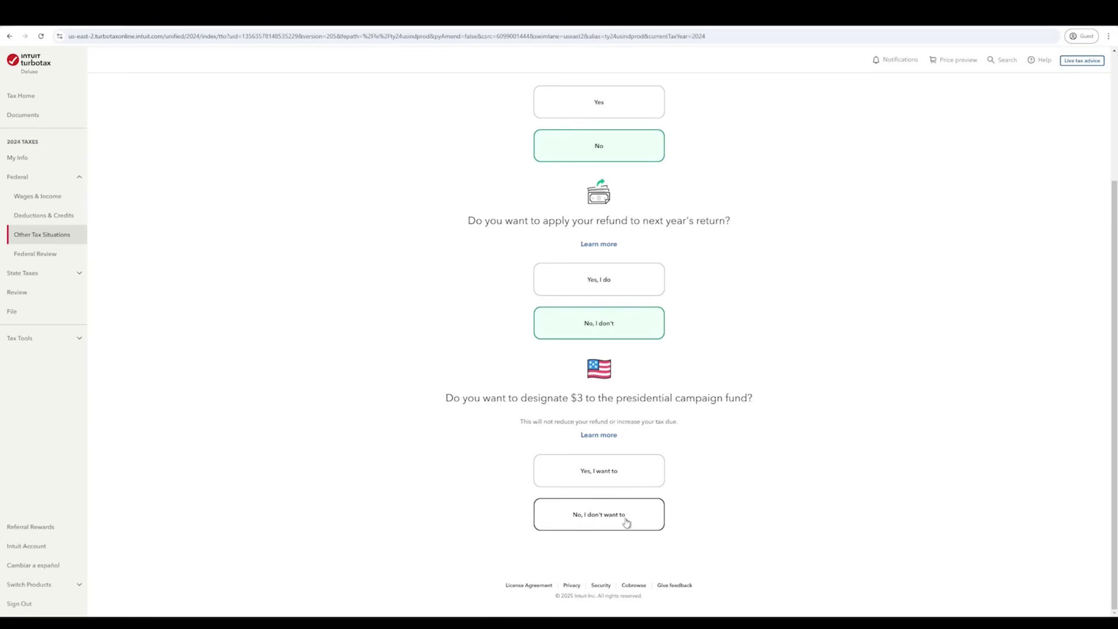
{"action": "left_click", "coordinate": [659, 514]}
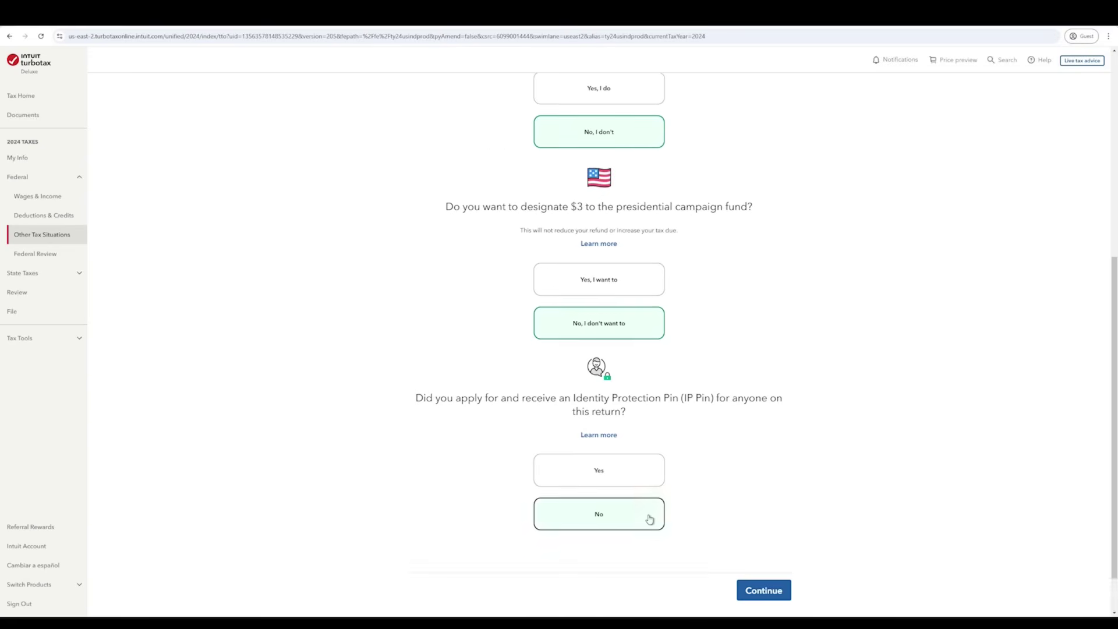
{"action": "left_click", "coordinate": [649, 519]}
{"action": "left_click", "coordinate": [748, 535]}
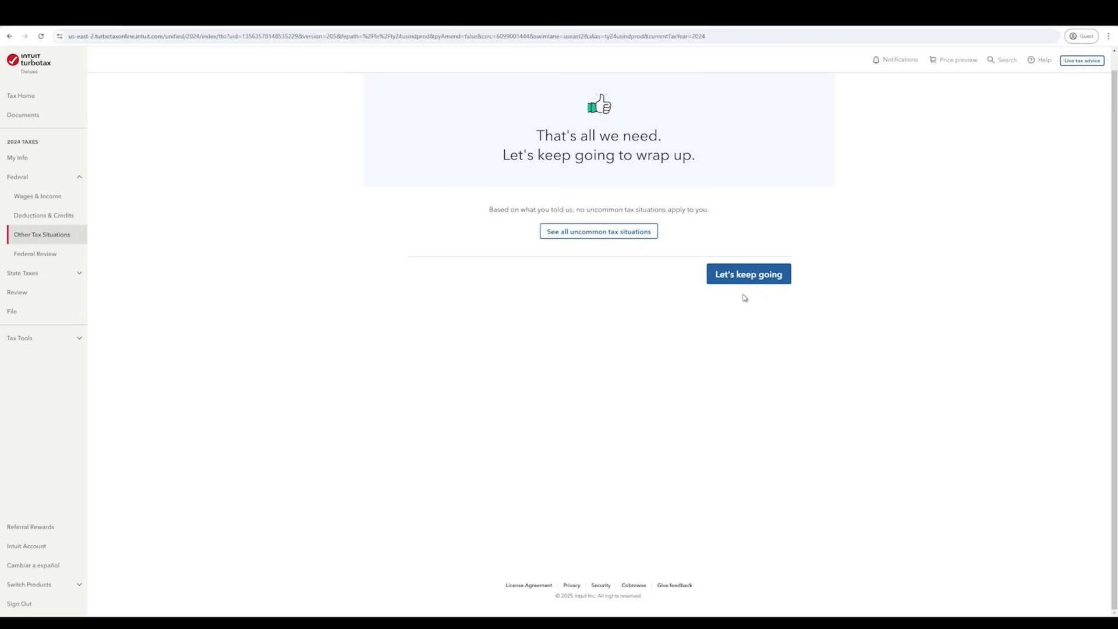
{"action": "left_click", "coordinate": [761, 276]}
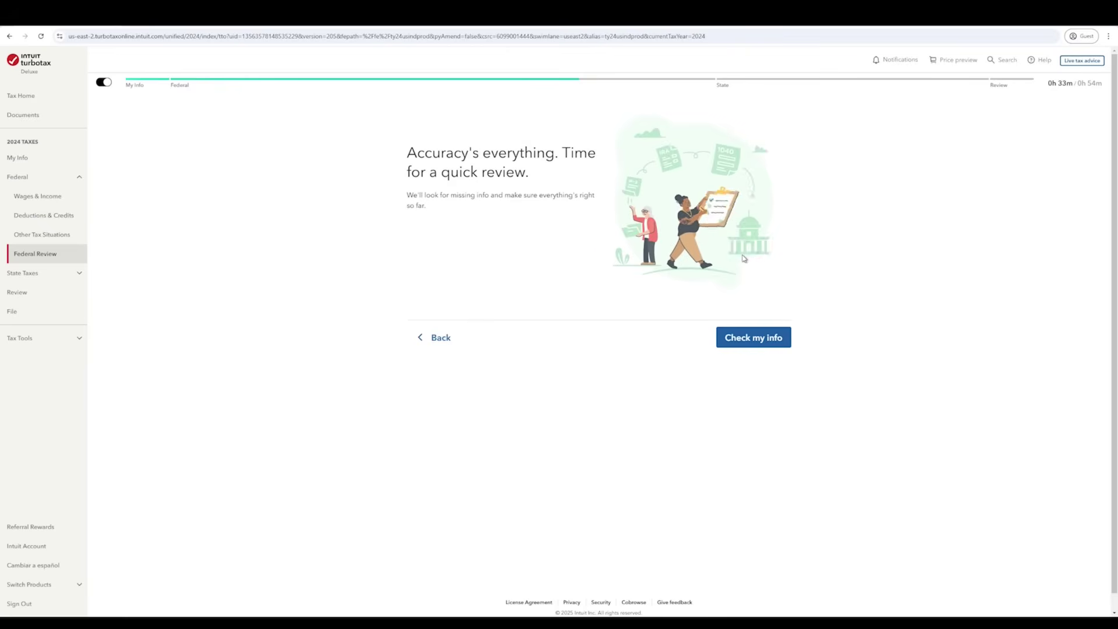
- Run the federal accuracy check and move past the review to-do list
{"action": "left_click", "coordinate": [763, 343]}
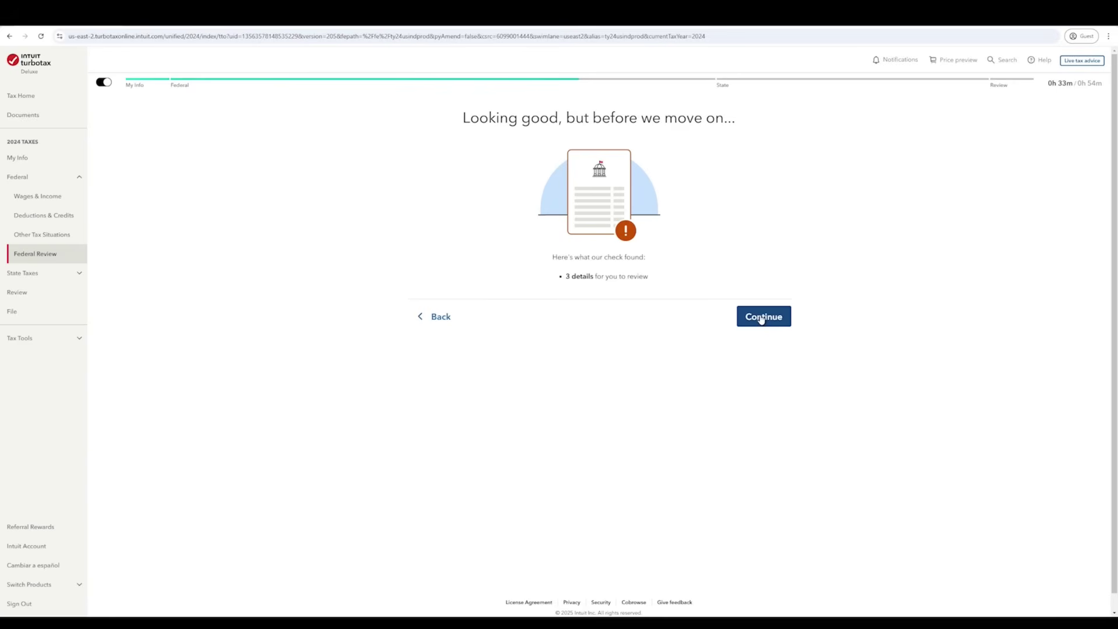
{"action": "left_click", "coordinate": [762, 320]}
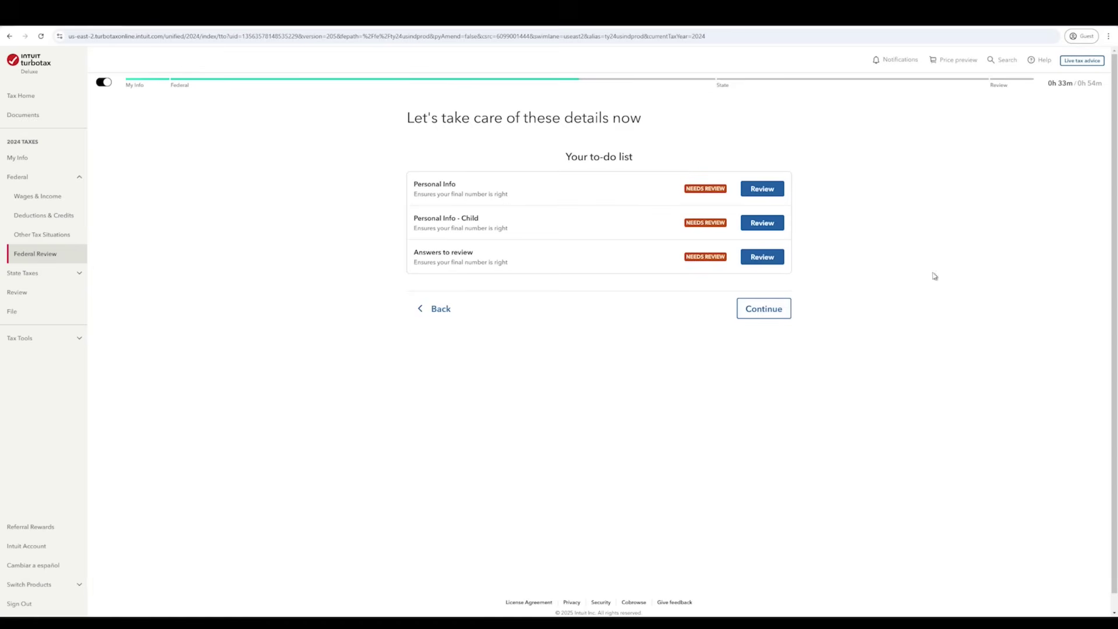
{"action": "left_click", "coordinate": [780, 318]}
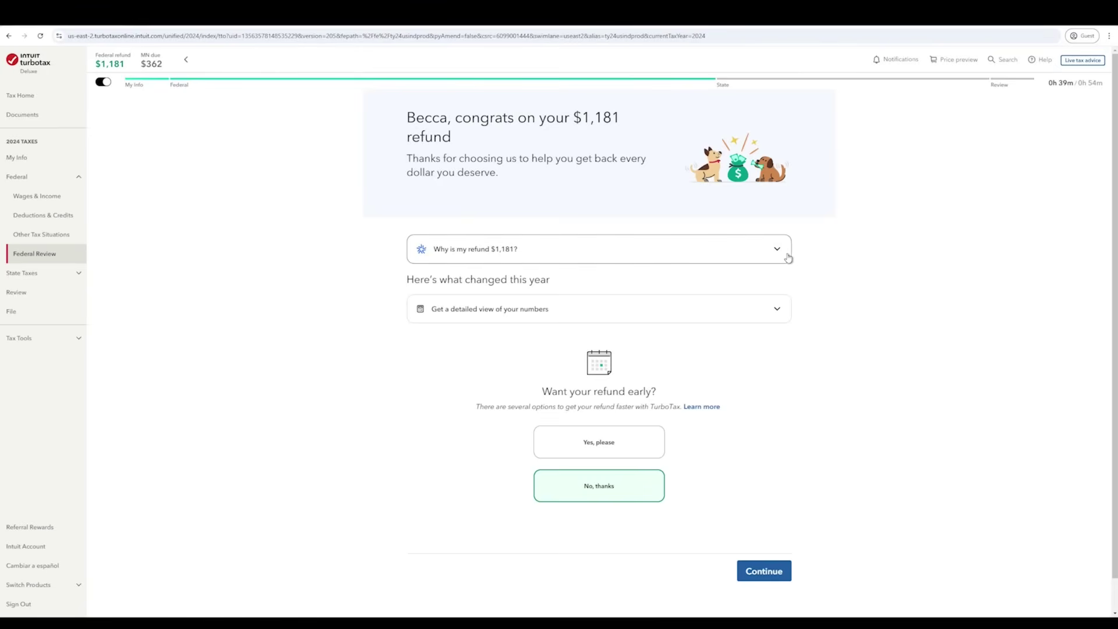
- Review the $1,181 refund and 2023-versus-2024 tax breakdown, then opt in to getting the refund early
{"action": "left_click", "coordinate": [777, 250]}
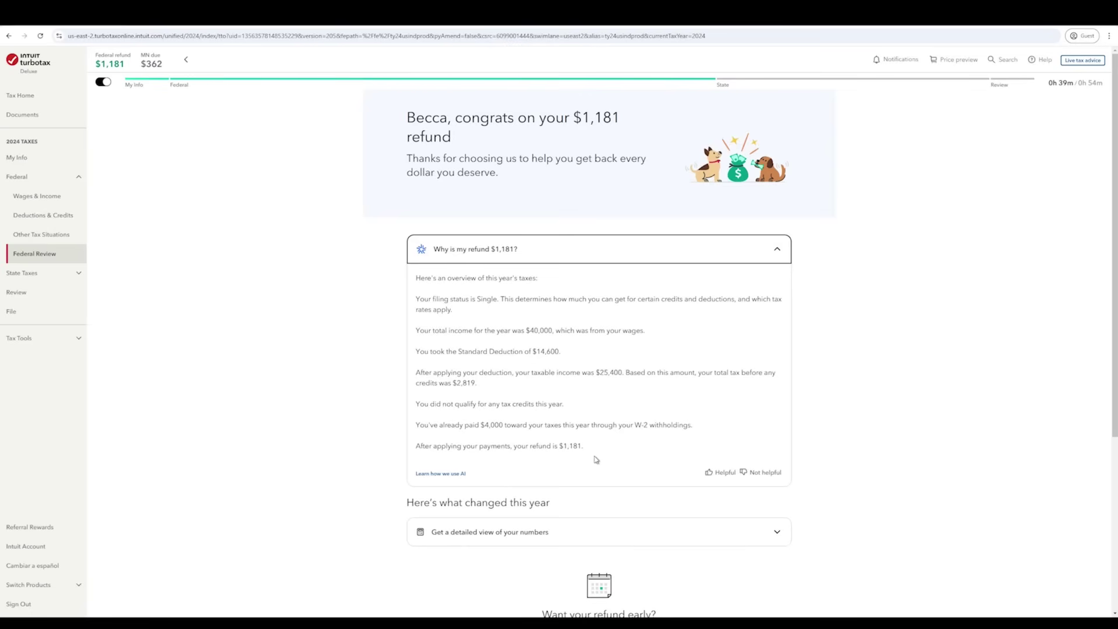
{"action": "left_click", "coordinate": [778, 250]}
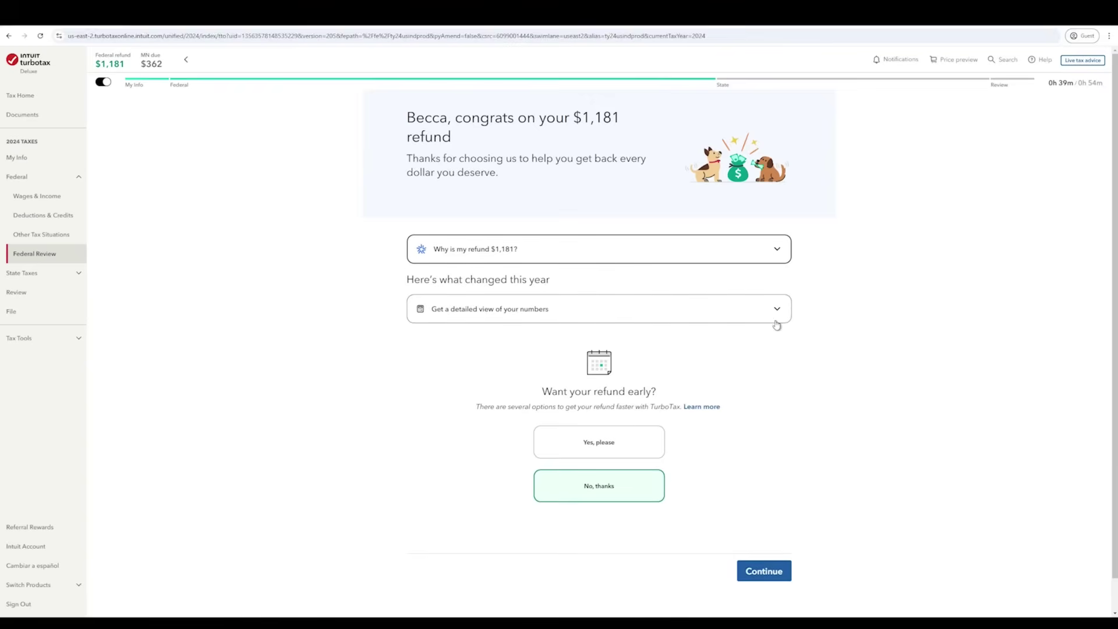
{"action": "left_click", "coordinate": [782, 315]}
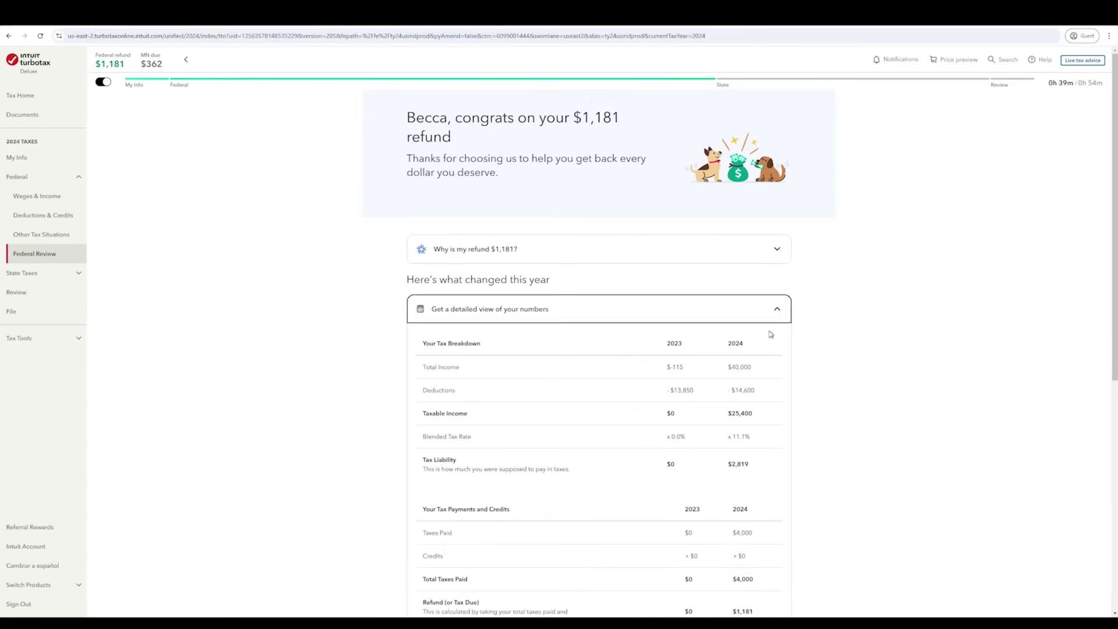
{"action": "scroll", "coordinate": [772, 335], "scroll_direction": "down", "scroll_amount": 2}
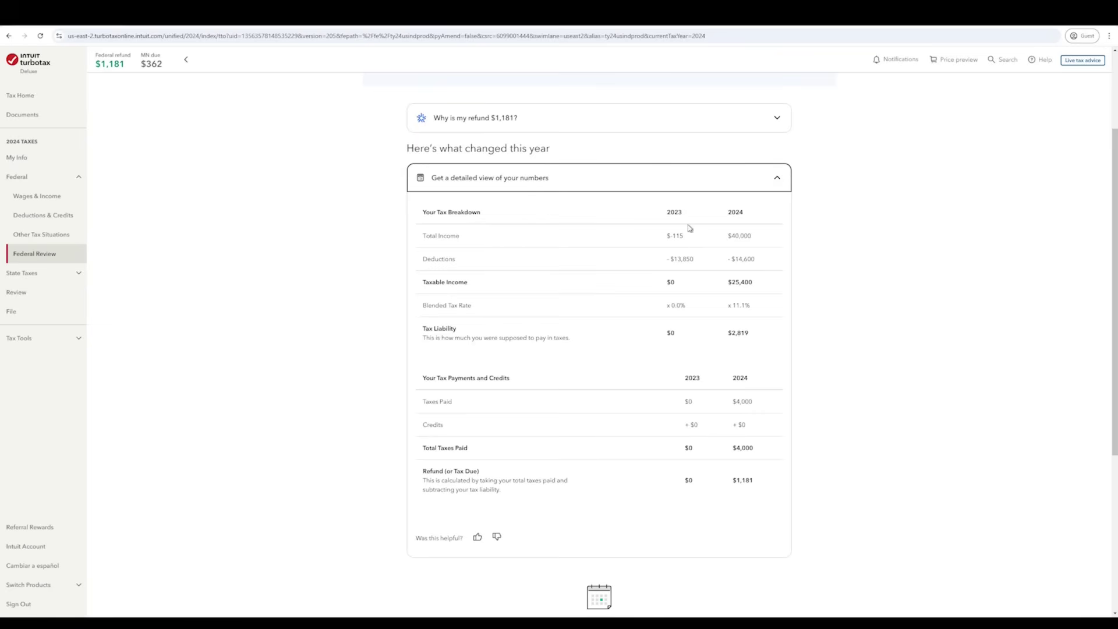
{"action": "left_click", "coordinate": [779, 179]}
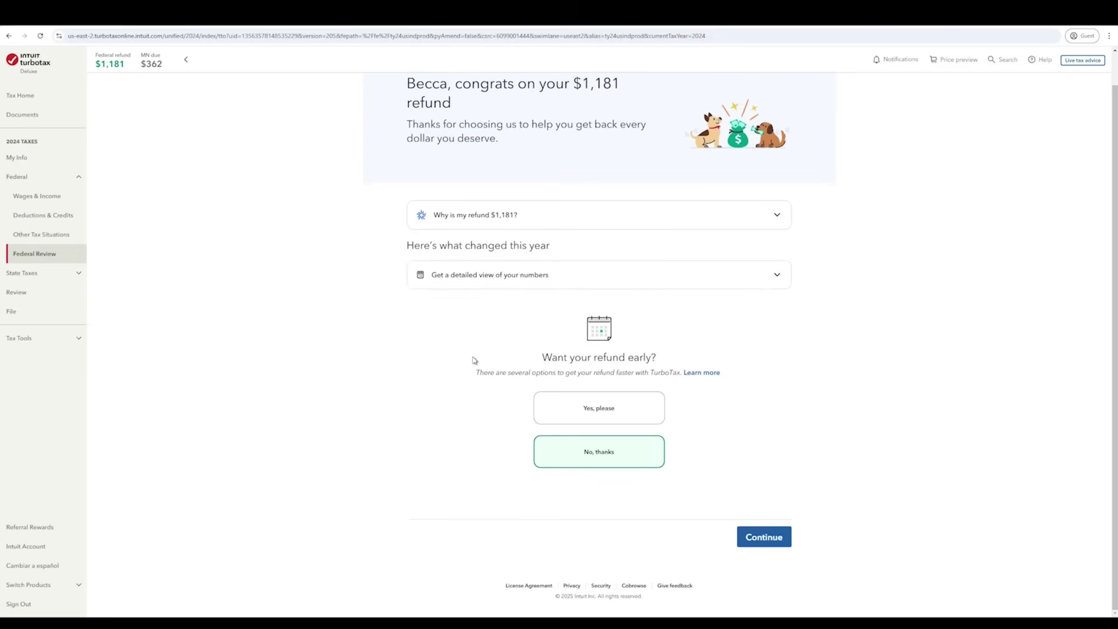
{"action": "left_click", "coordinate": [625, 415]}
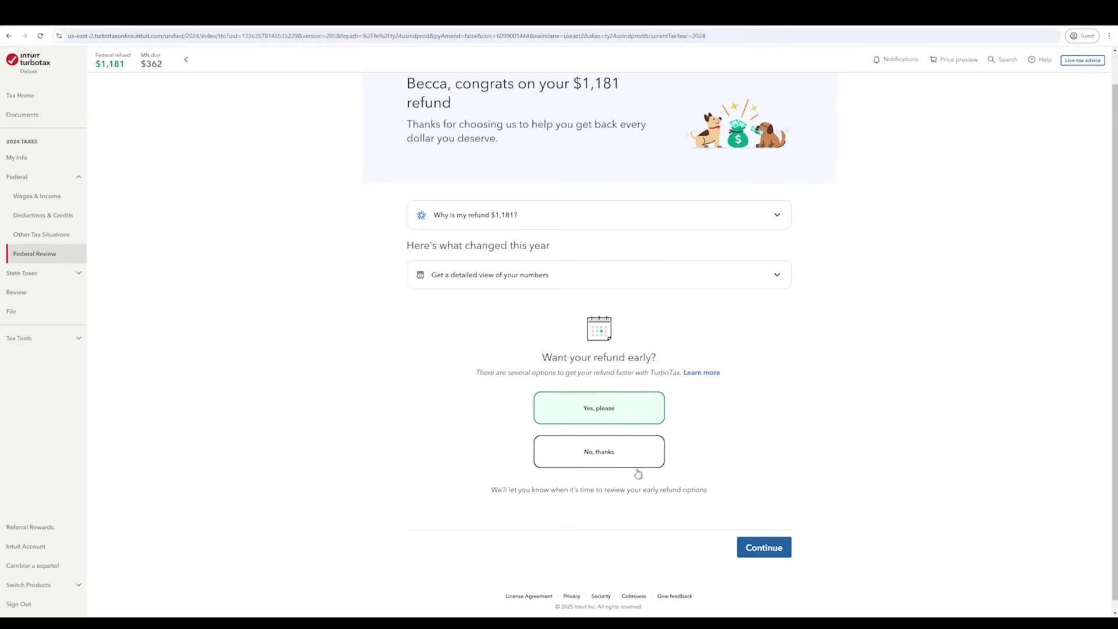
{"action": "left_click", "coordinate": [774, 550]}
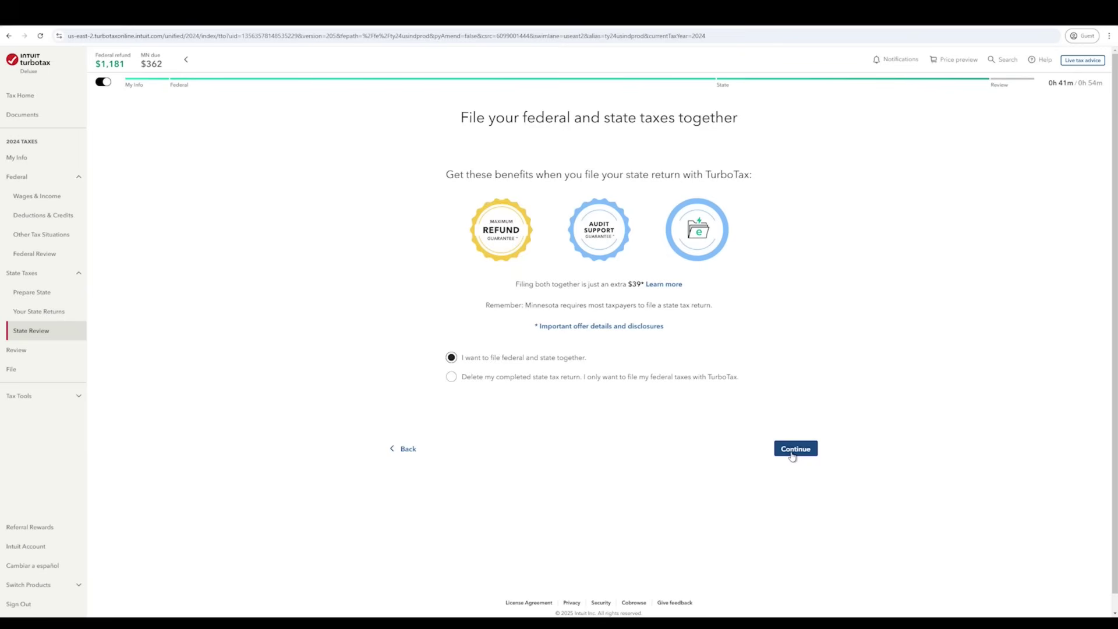
- Keep filing federal and Minnesota together, finish the state section, and pass the final return check and tax summary
{"action": "left_click", "coordinate": [794, 450]}
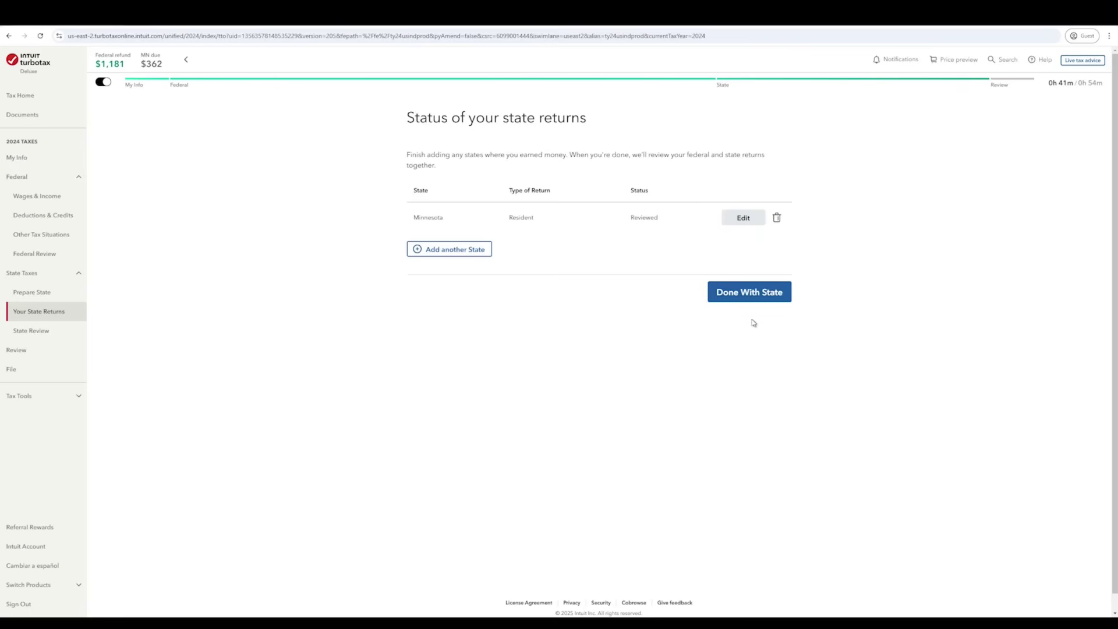
{"action": "left_click", "coordinate": [748, 295]}
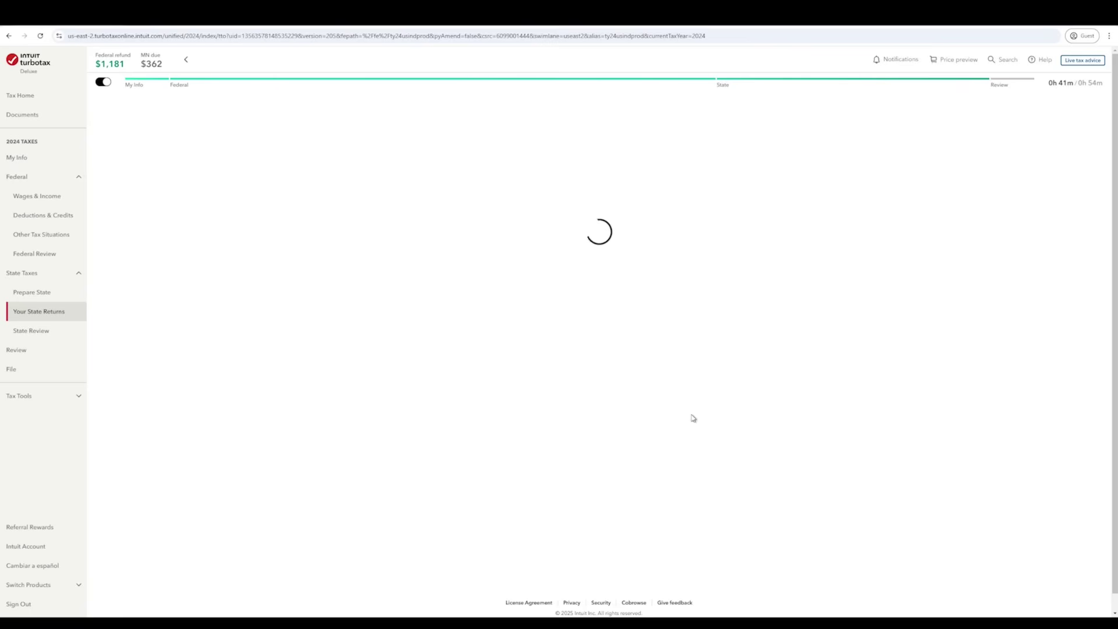
{"action": "left_click", "coordinate": [769, 330]}
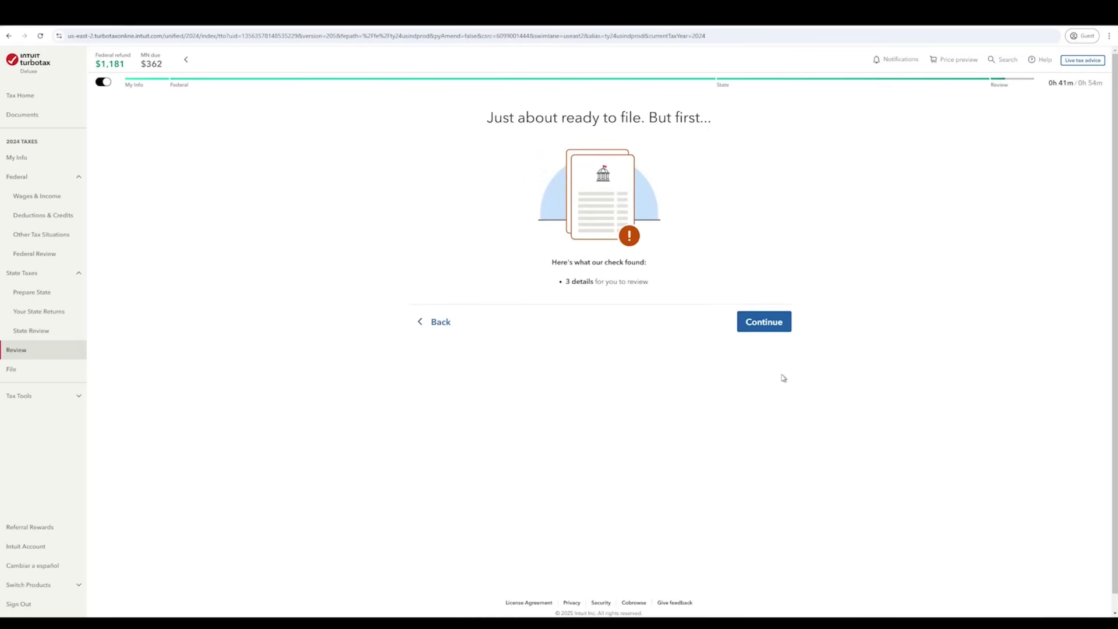
{"action": "left_click", "coordinate": [760, 325]}
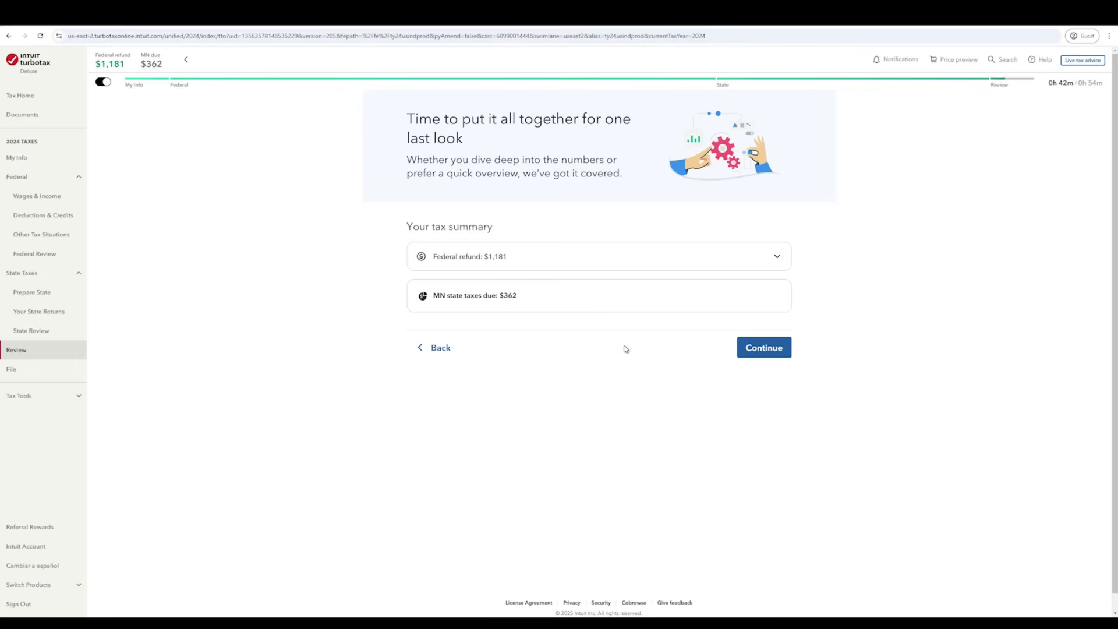
{"action": "left_click", "coordinate": [786, 356]}
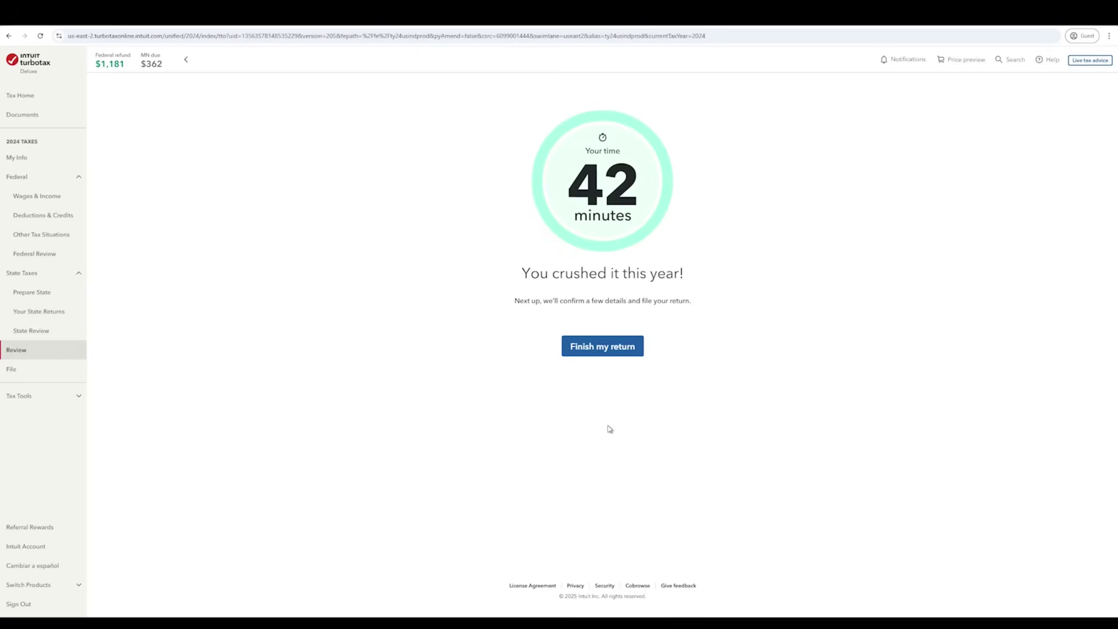
{"action": "left_click", "coordinate": [607, 348]}
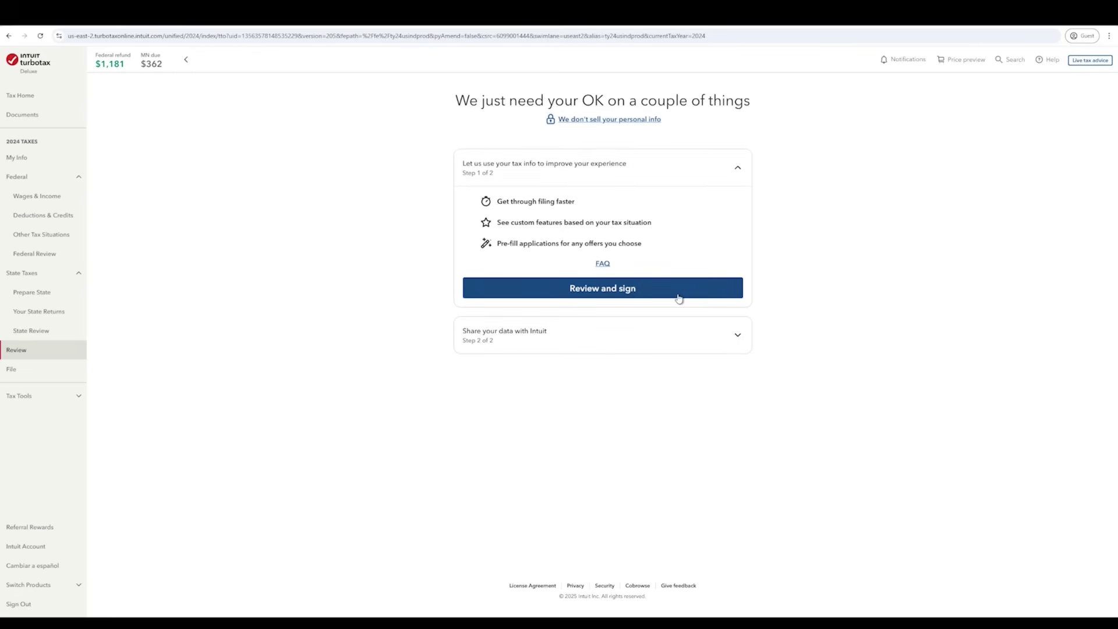
- Sign the first consent for using tax info with the filer's full name, dated 01/25/2025, and agree
{"action": "left_click", "coordinate": [638, 338]}
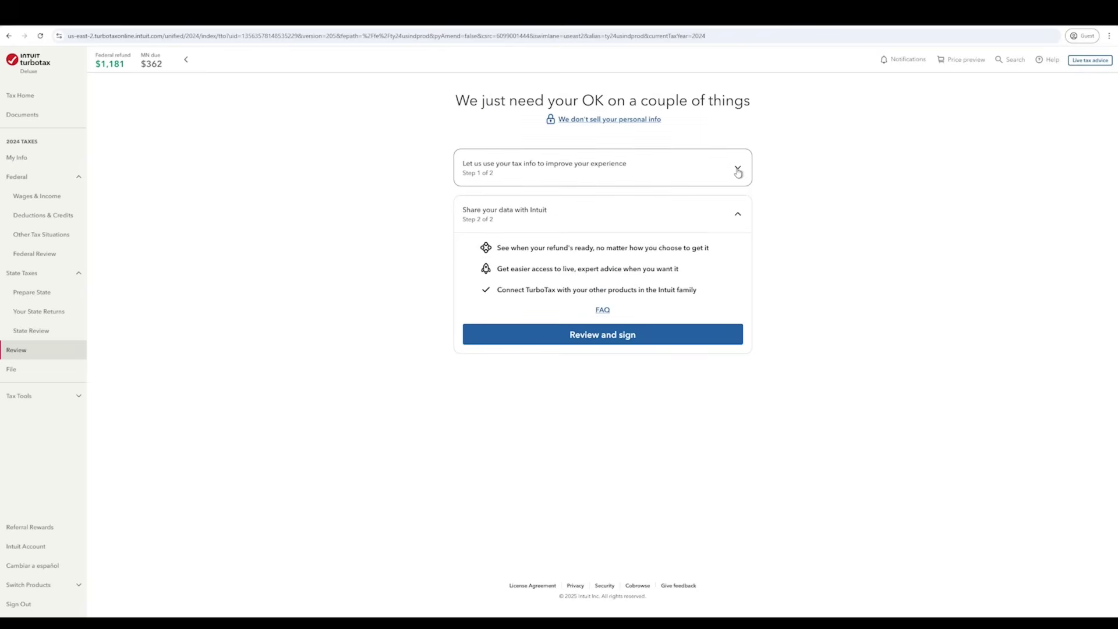
{"action": "left_click", "coordinate": [738, 170]}
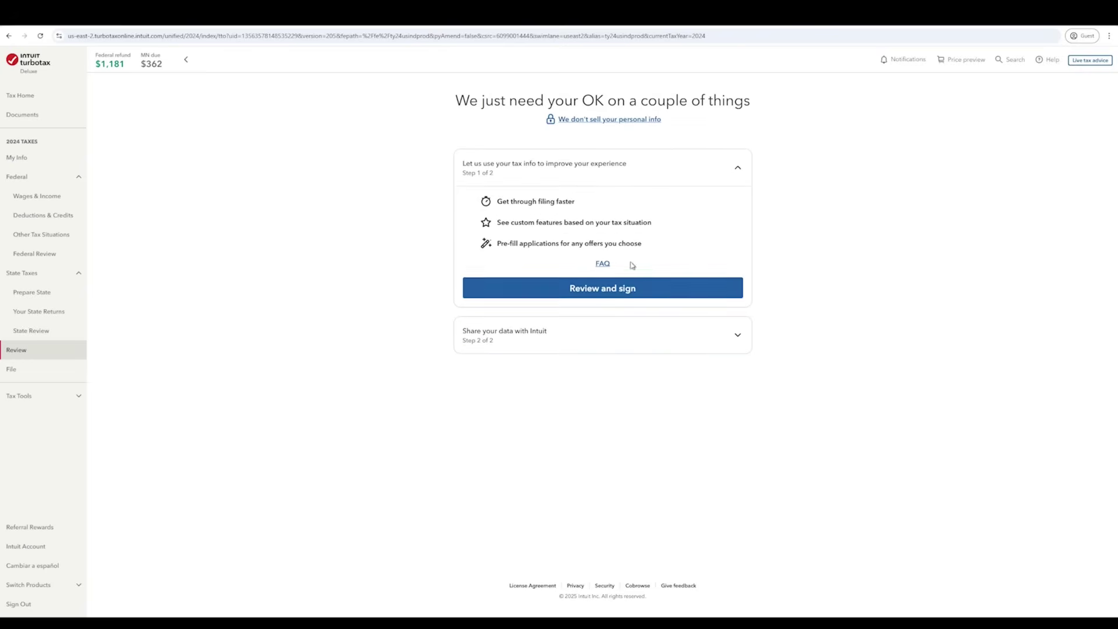
{"action": "left_click", "coordinate": [614, 291]}
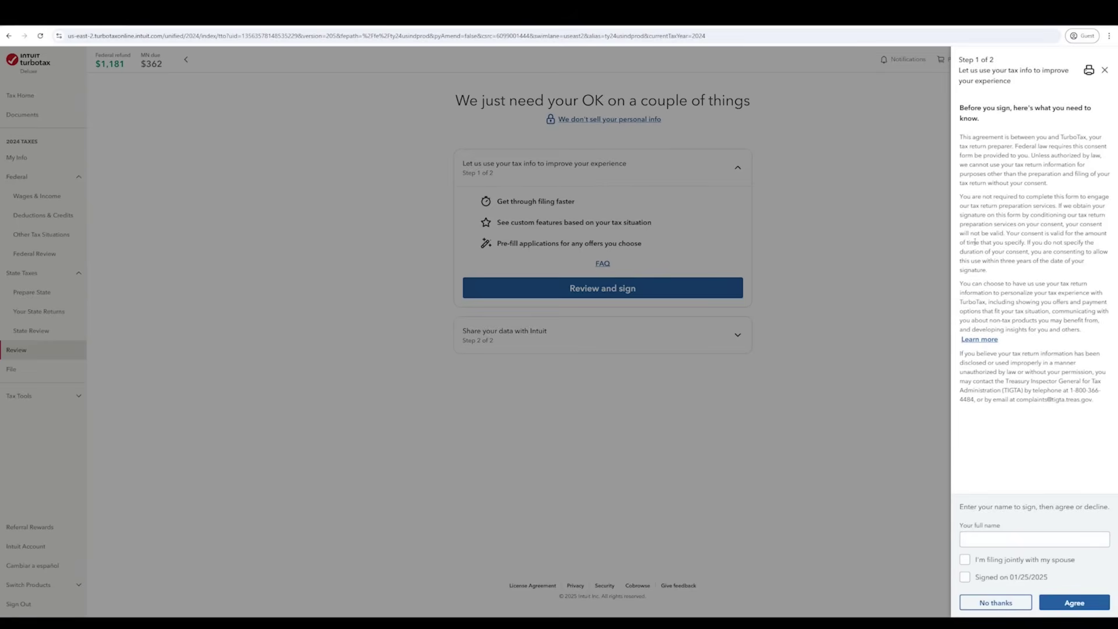
{"action": "left_click", "coordinate": [984, 545]}
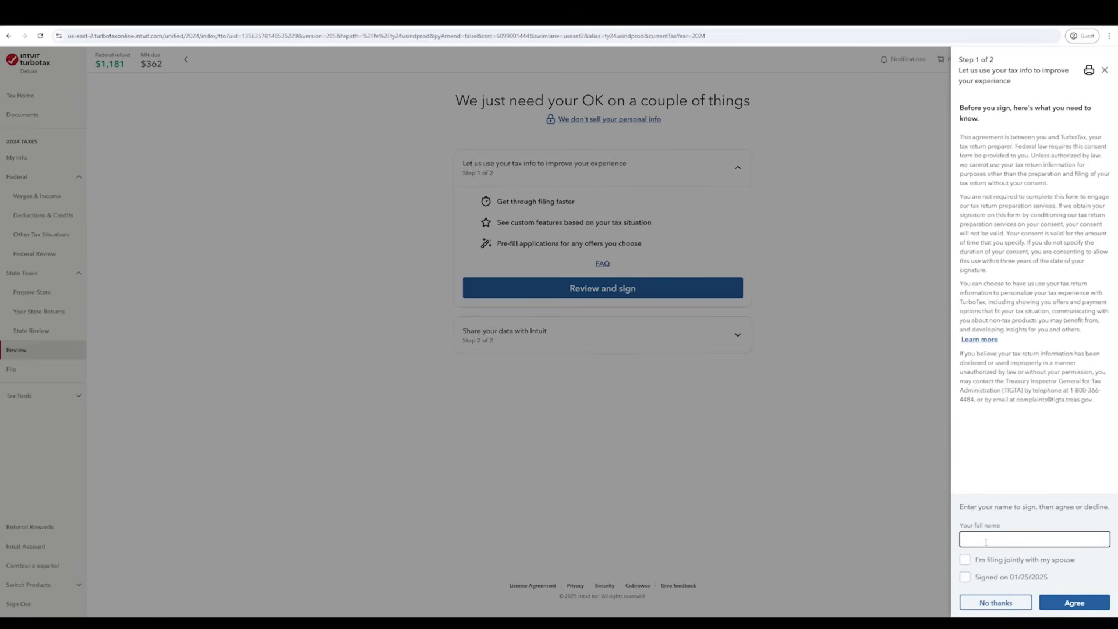
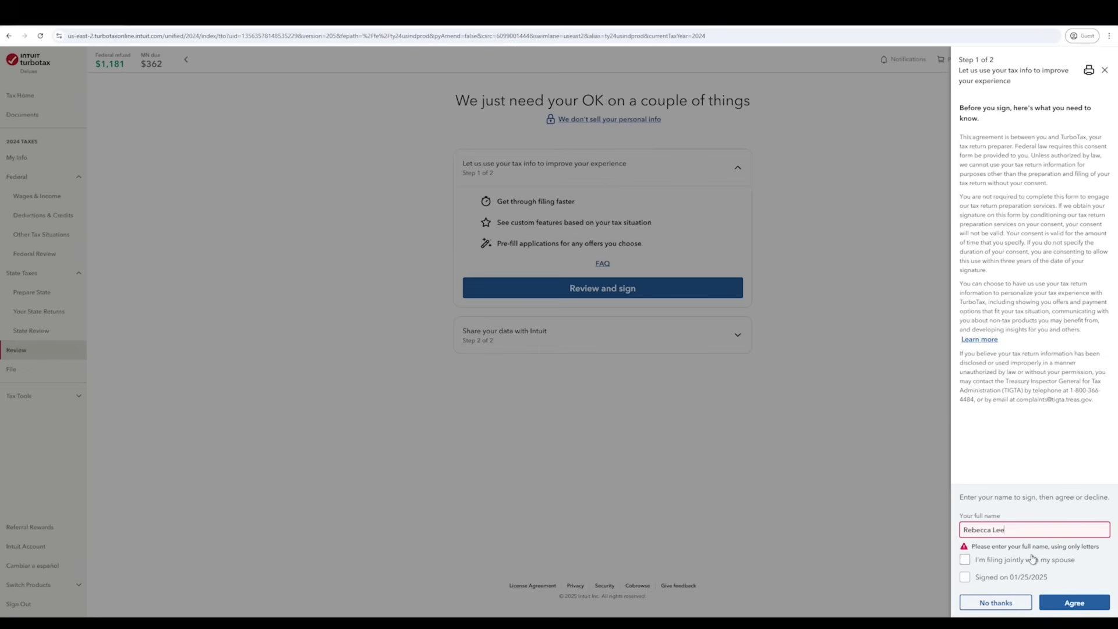
{"action": "left_click", "coordinate": [967, 579]}
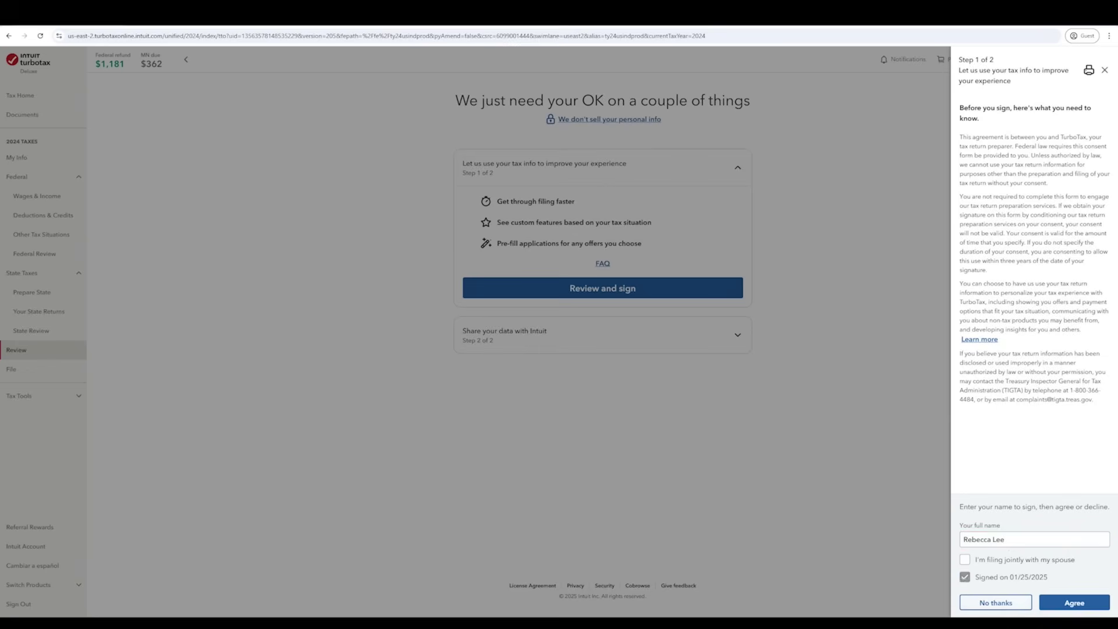
{"action": "left_click", "coordinate": [1084, 606]}
- Sign the second consent for sharing data with Intuit with the filer's full name and agree
{"action": "left_click", "coordinate": [645, 386]}
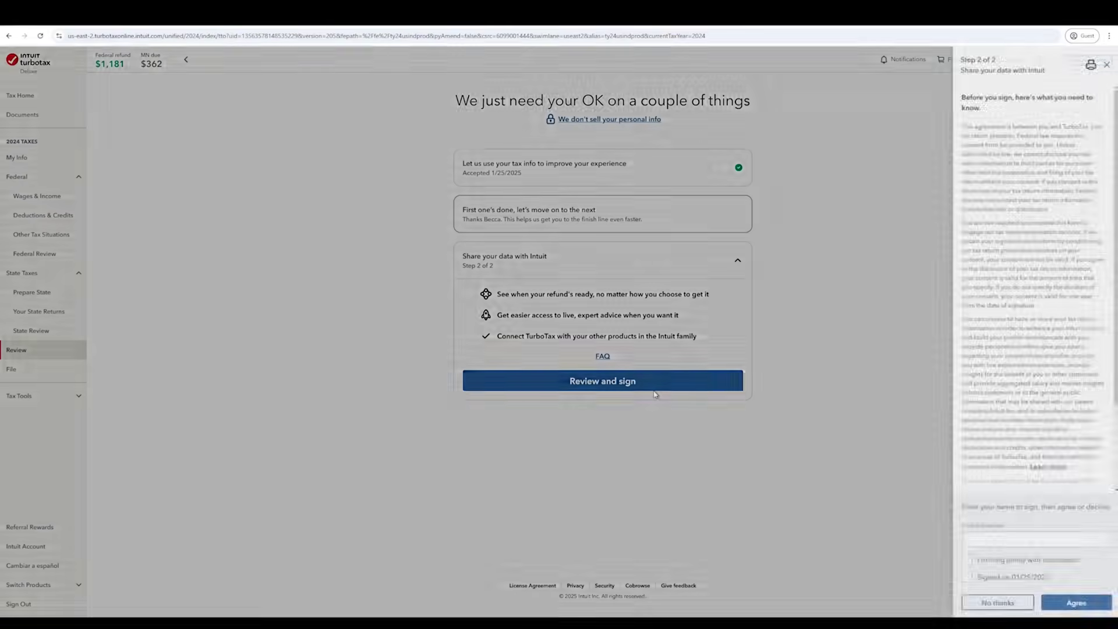
{"action": "left_click", "coordinate": [1027, 539]}
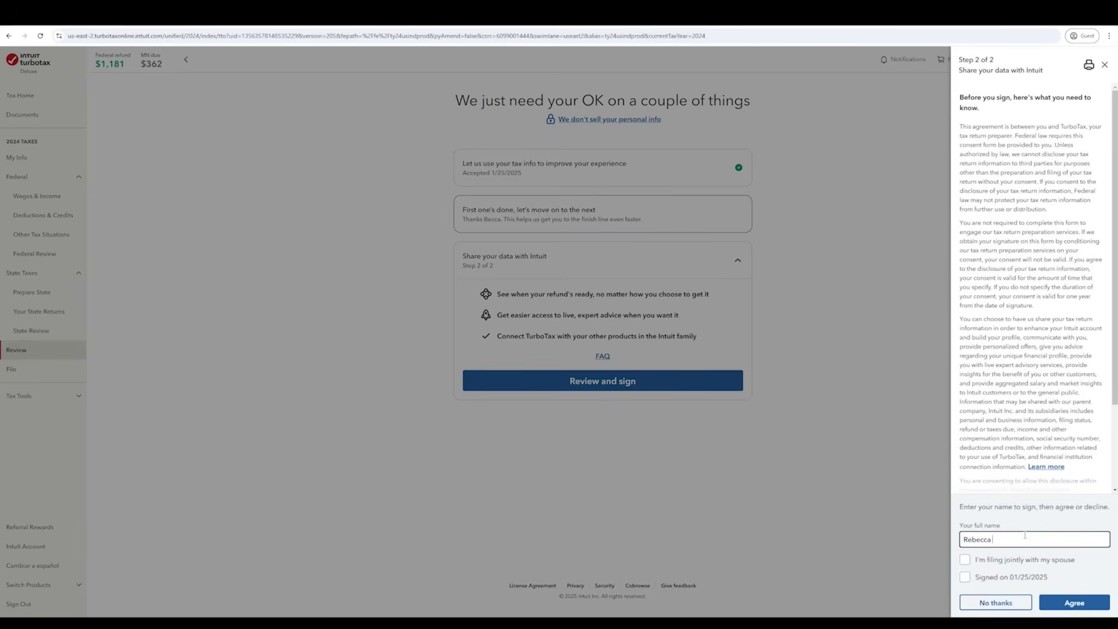
{"action": "left_click", "coordinate": [1022, 580]}
{"action": "left_click", "coordinate": [1075, 603]}
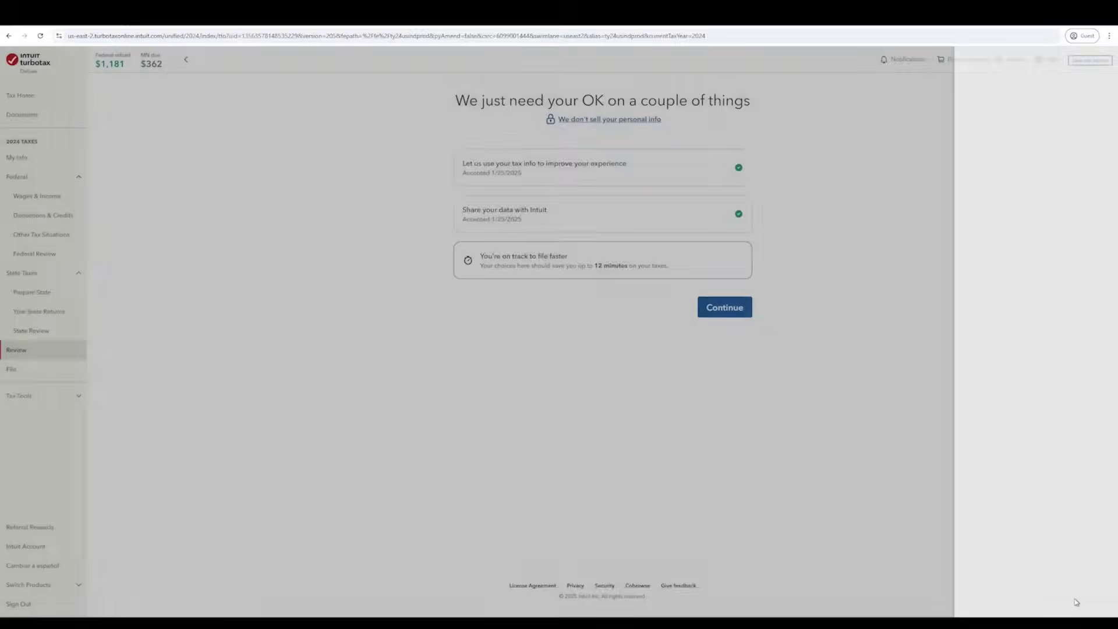
- Move on from the accepted consents and decline the MAX protection add-on
{"action": "left_click", "coordinate": [735, 307]}
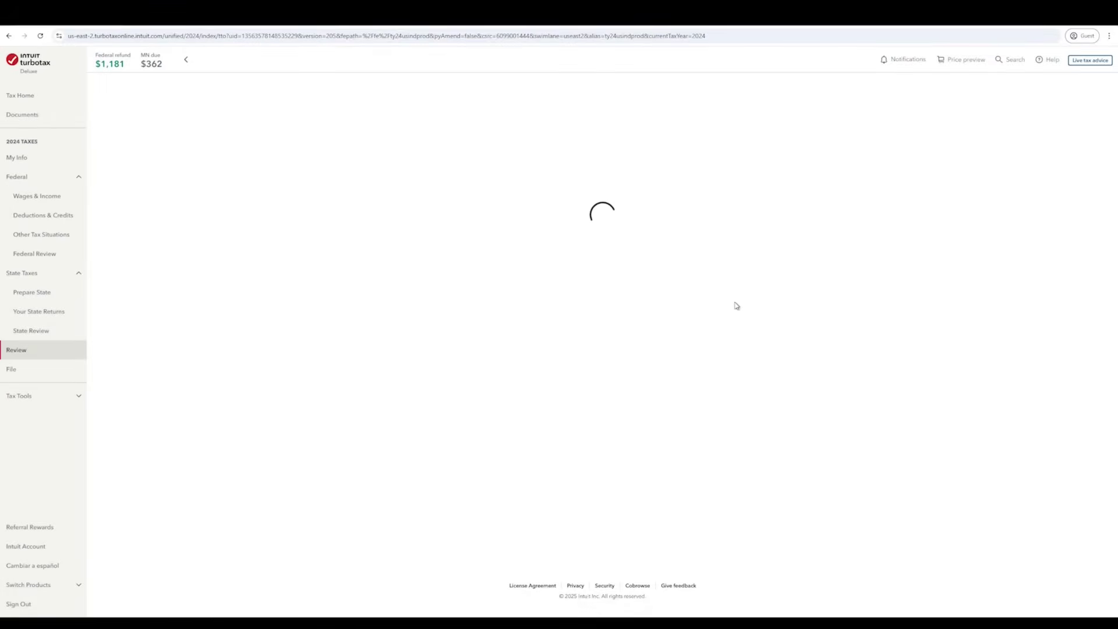
{"action": "scroll", "coordinate": [674, 396], "scroll_direction": "down", "scroll_amount": 4}
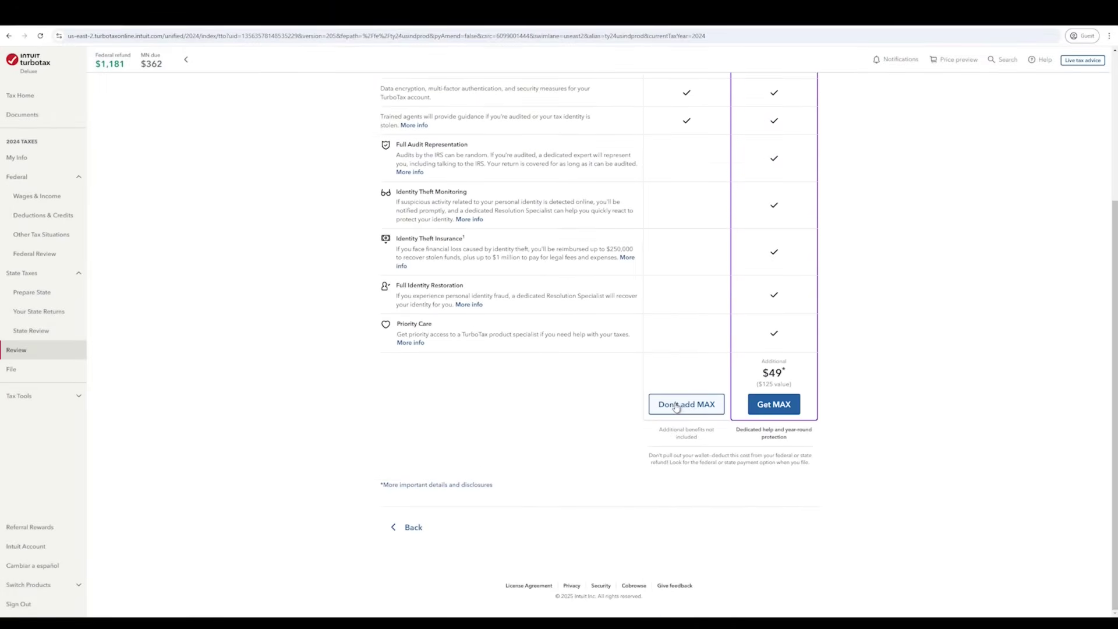
{"action": "scroll", "coordinate": [676, 407], "scroll_direction": "up", "scroll_amount": 4}
{"action": "scroll", "coordinate": [686, 402], "scroll_direction": "down", "scroll_amount": 3}
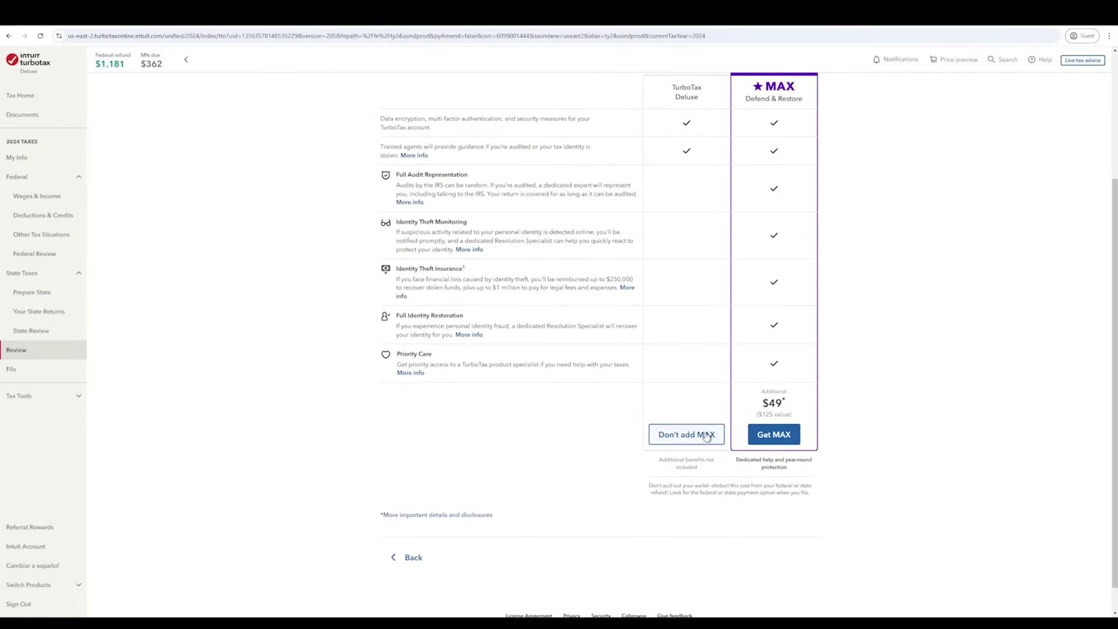
{"action": "left_click", "coordinate": [706, 435]}
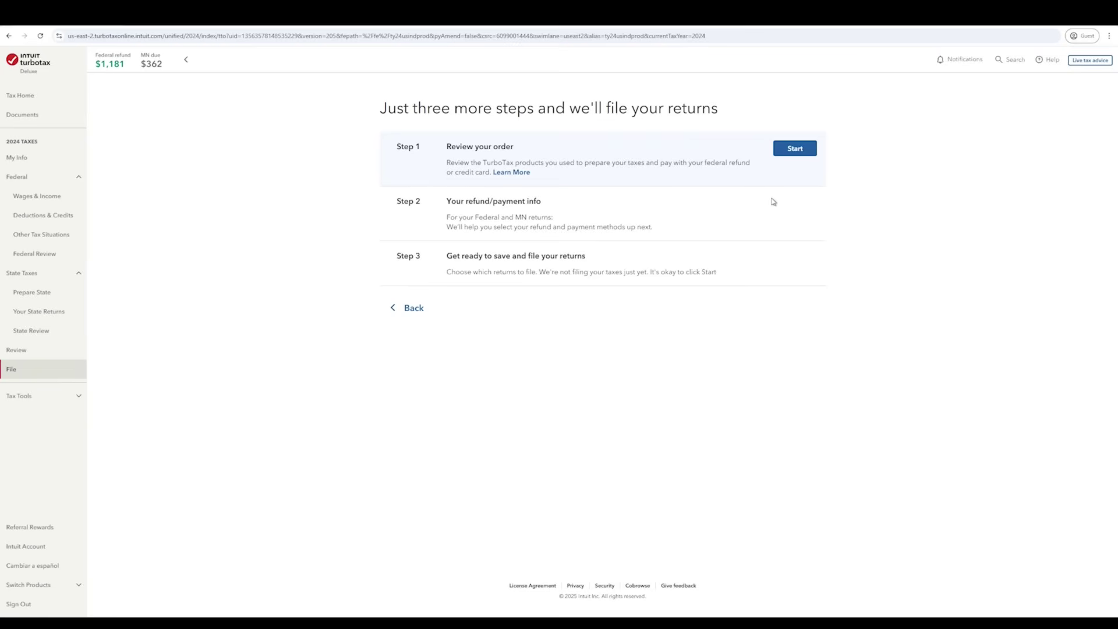
- Start Step 1 to review the order: the $7,156 refund and the $88 Deluxe-plus-Minnesota subtotal
{"action": "left_click", "coordinate": [813, 152]}
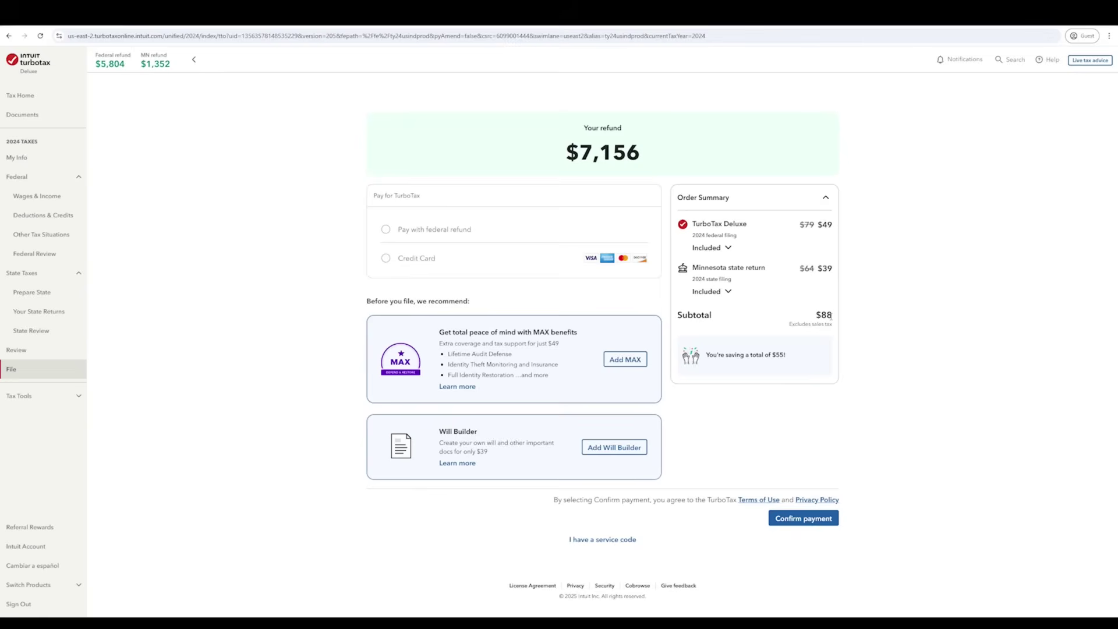
- Choose to pay the TurboTax fees from the federal refund ($40 processing fee) and confirm payment
{"action": "left_click", "coordinate": [431, 232]}
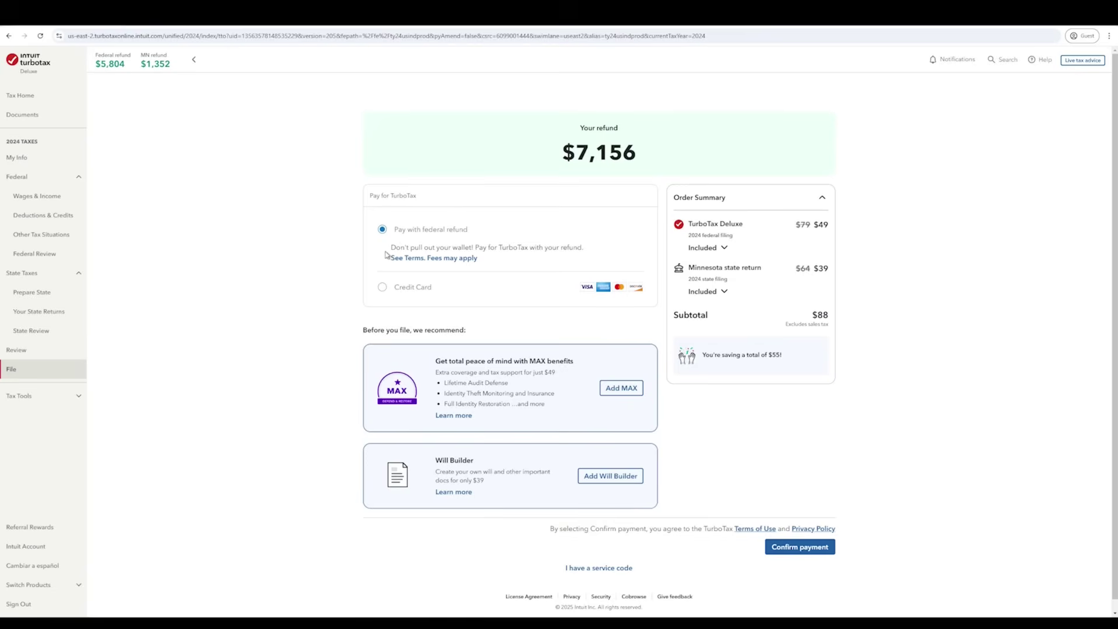
{"action": "left_click", "coordinate": [382, 286]}
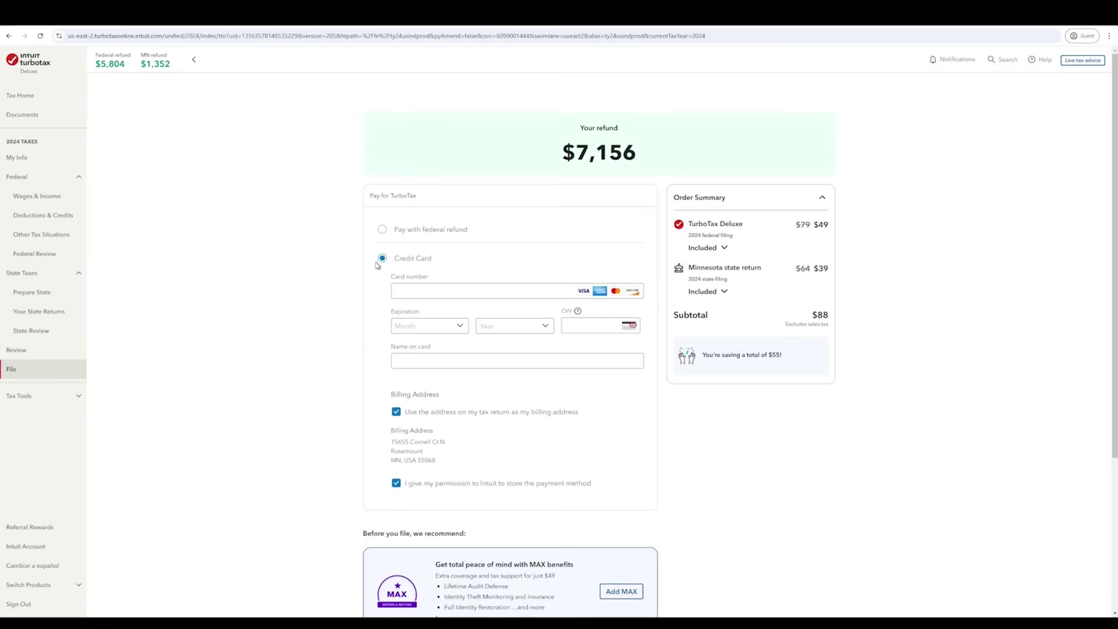
{"action": "left_click", "coordinate": [383, 229]}
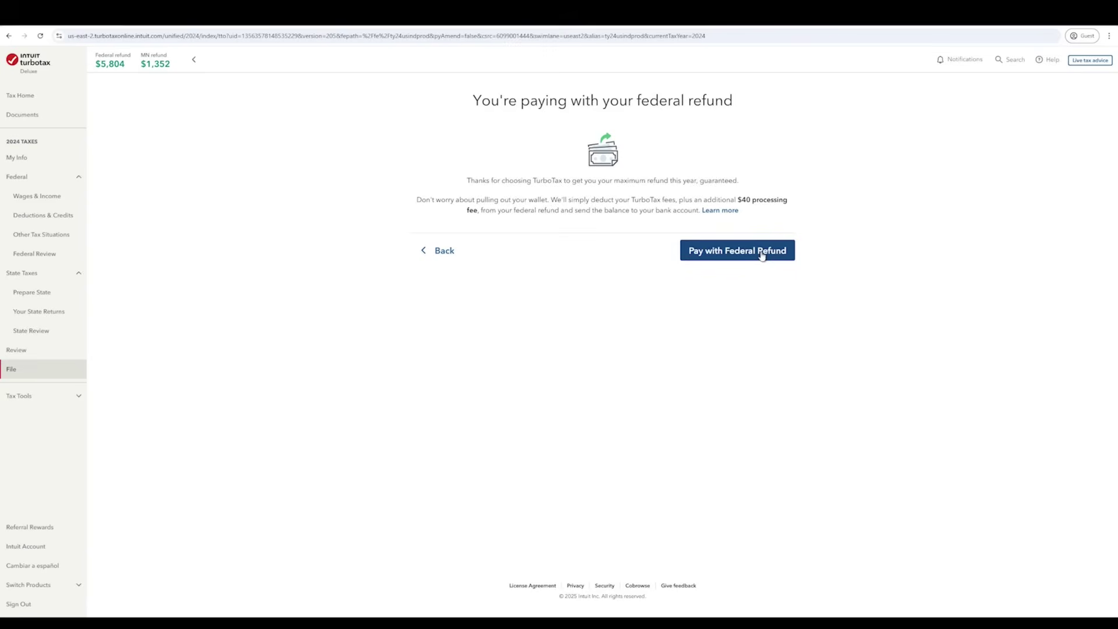
{"action": "left_click", "coordinate": [761, 252]}
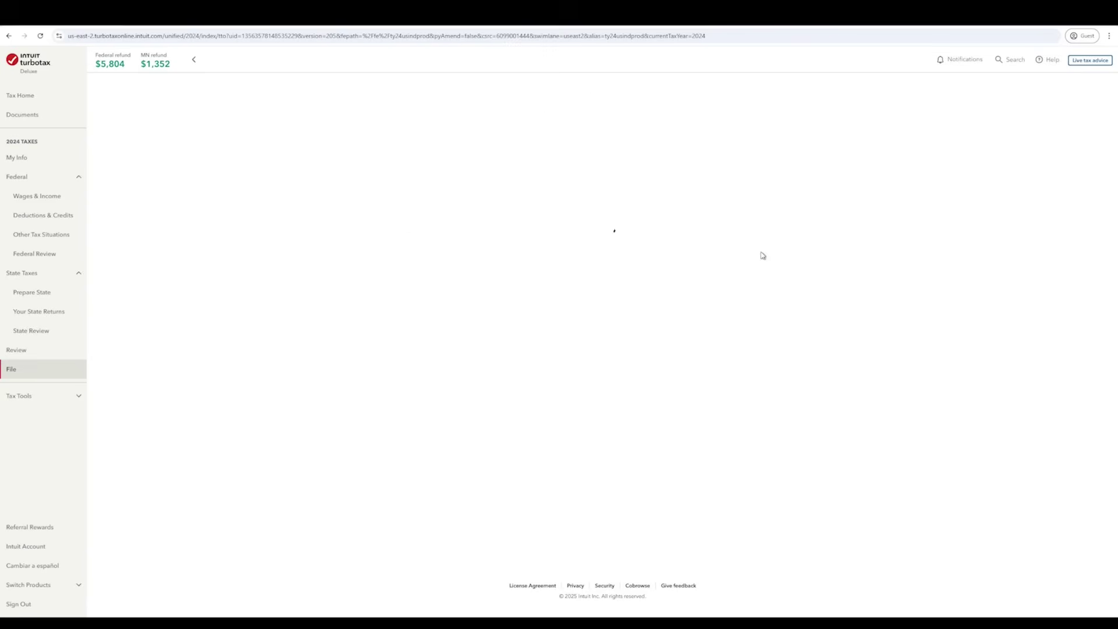
- Decline the early-refund offer and choose standard-timing direct deposit for the refunds
{"action": "left_click", "coordinate": [797, 195]}
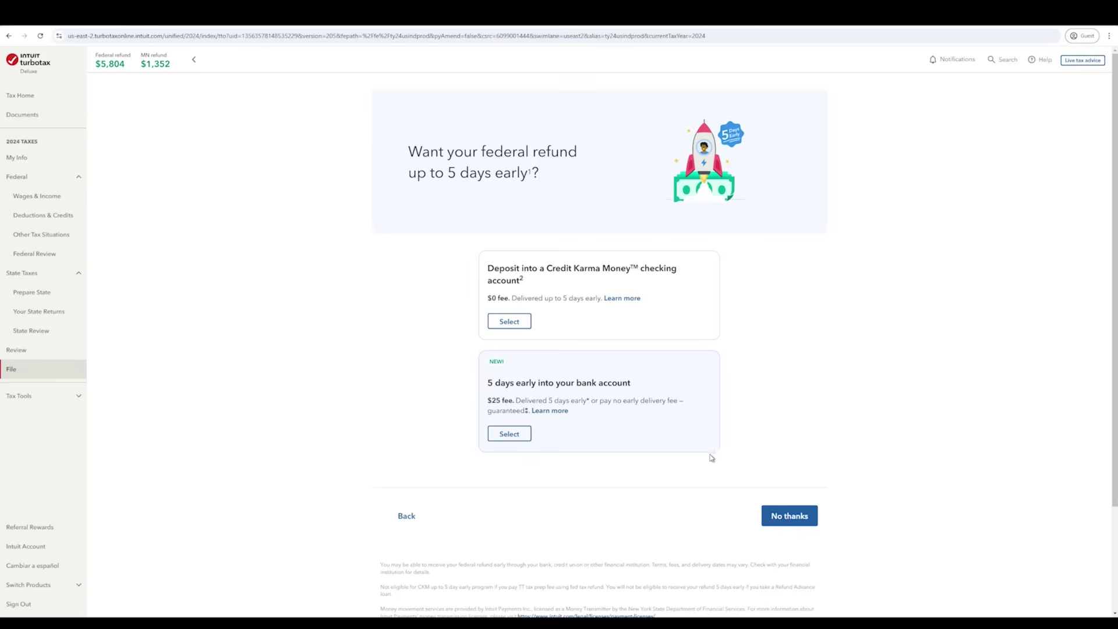
{"action": "left_click", "coordinate": [789, 521]}
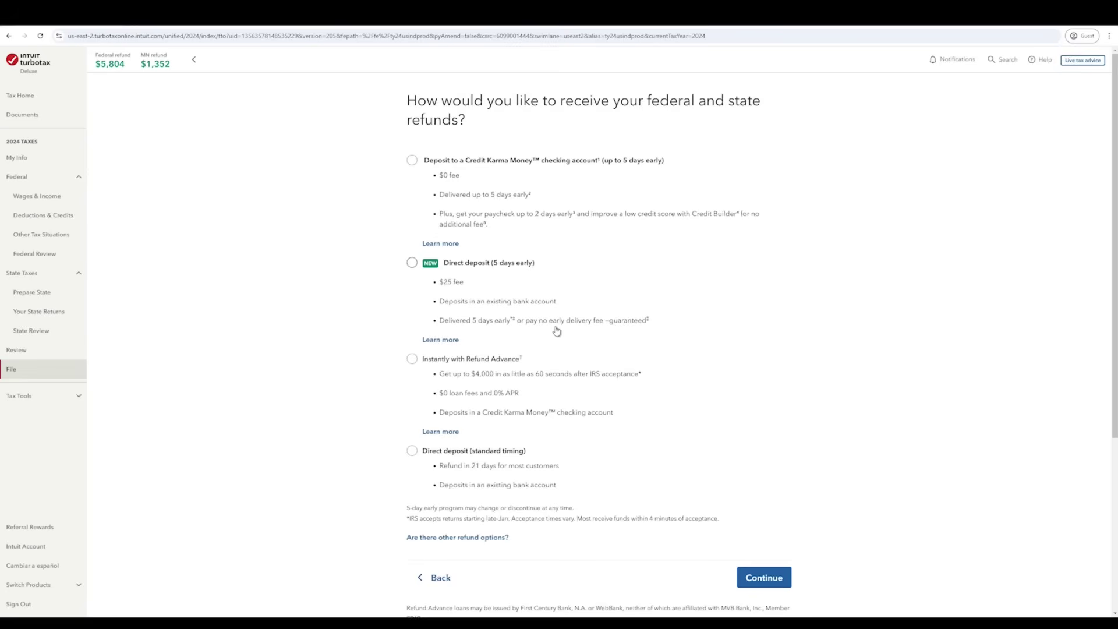
{"action": "left_click", "coordinate": [450, 453]}
{"action": "left_click", "coordinate": [773, 579]}
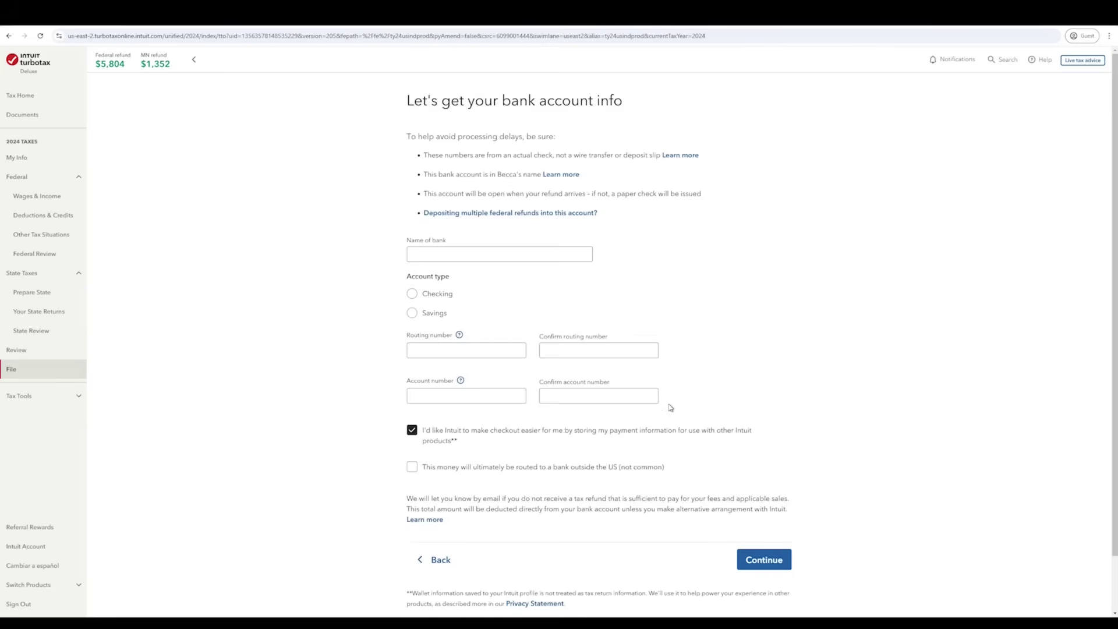
{"action": "scroll", "coordinate": [667, 405], "scroll_direction": "down", "scroll_amount": 1}
{"action": "scroll", "coordinate": [670, 407], "scroll_direction": "up", "scroll_amount": 1}
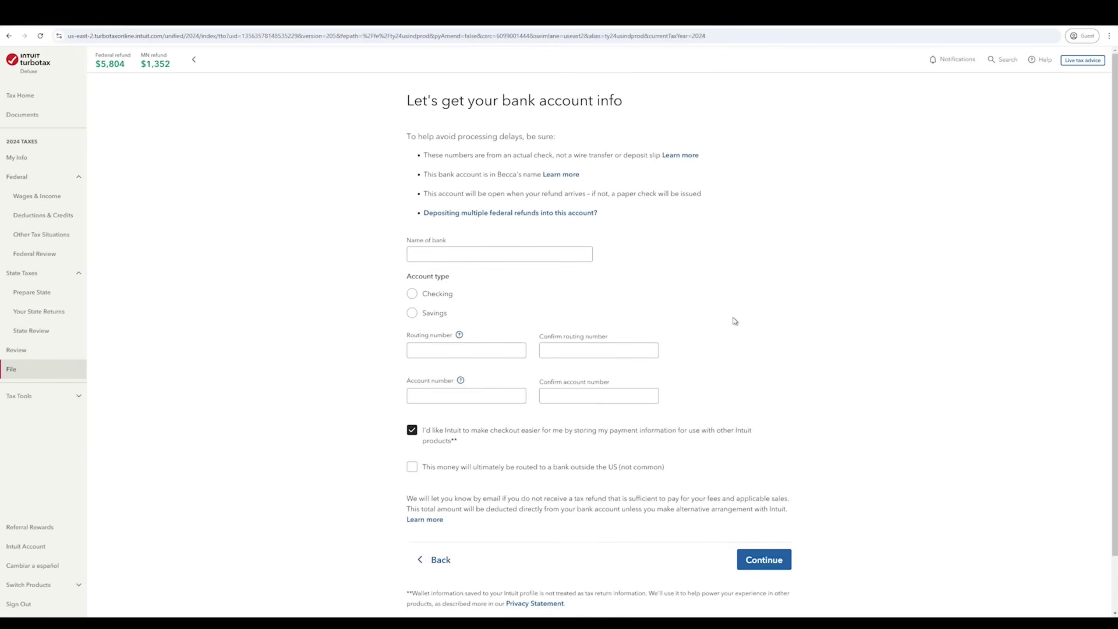
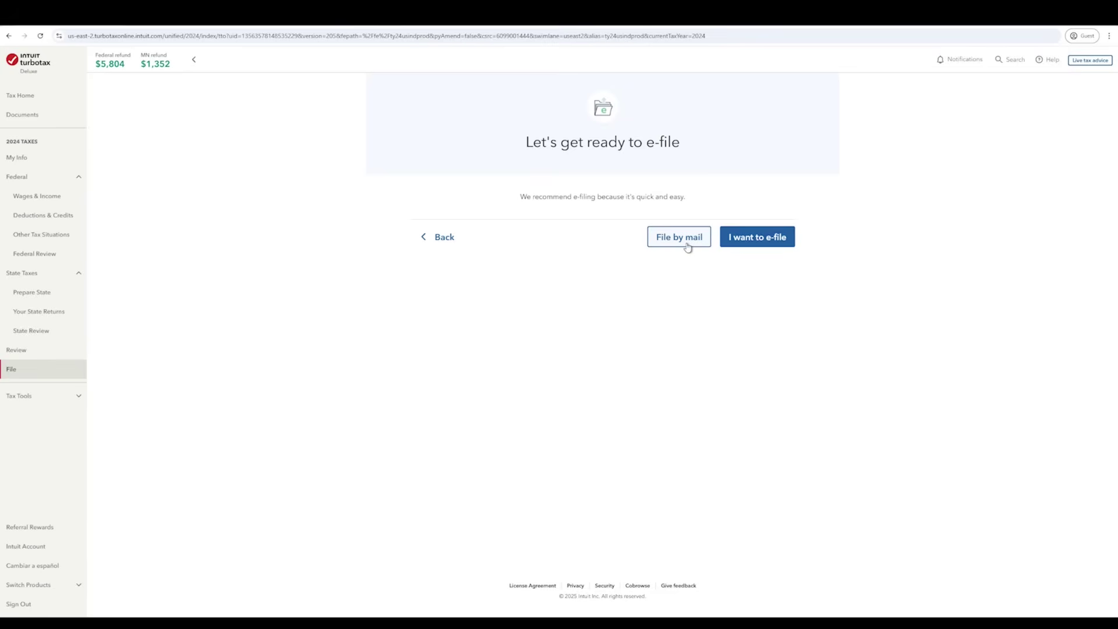
- Choose 'I want to e-file' for the federal and Minnesota returns
{"action": "left_click", "coordinate": [769, 242]}
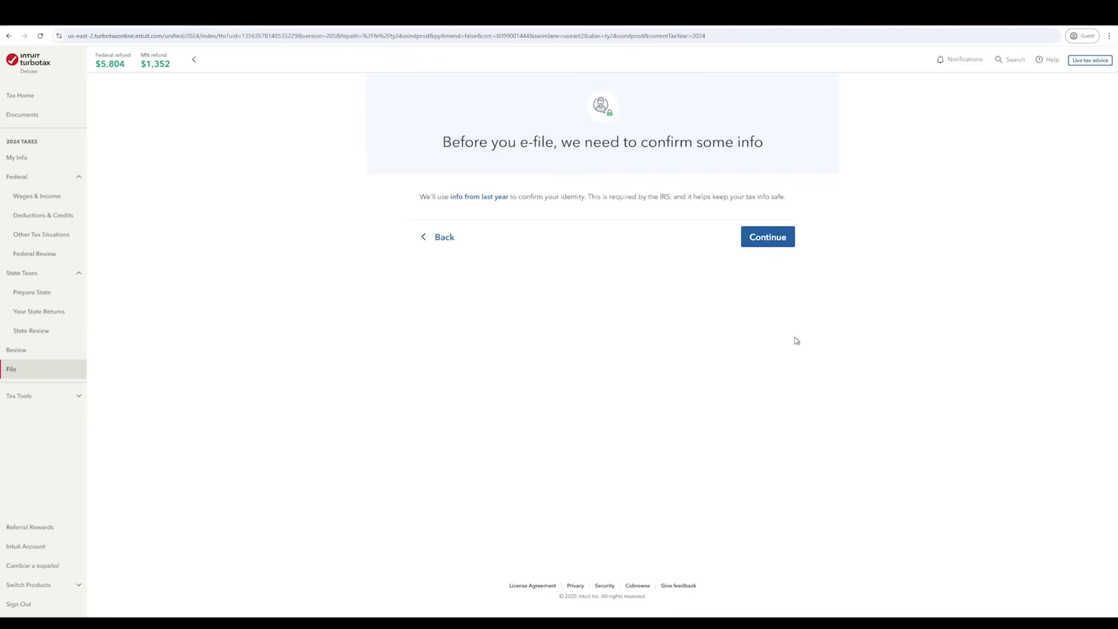